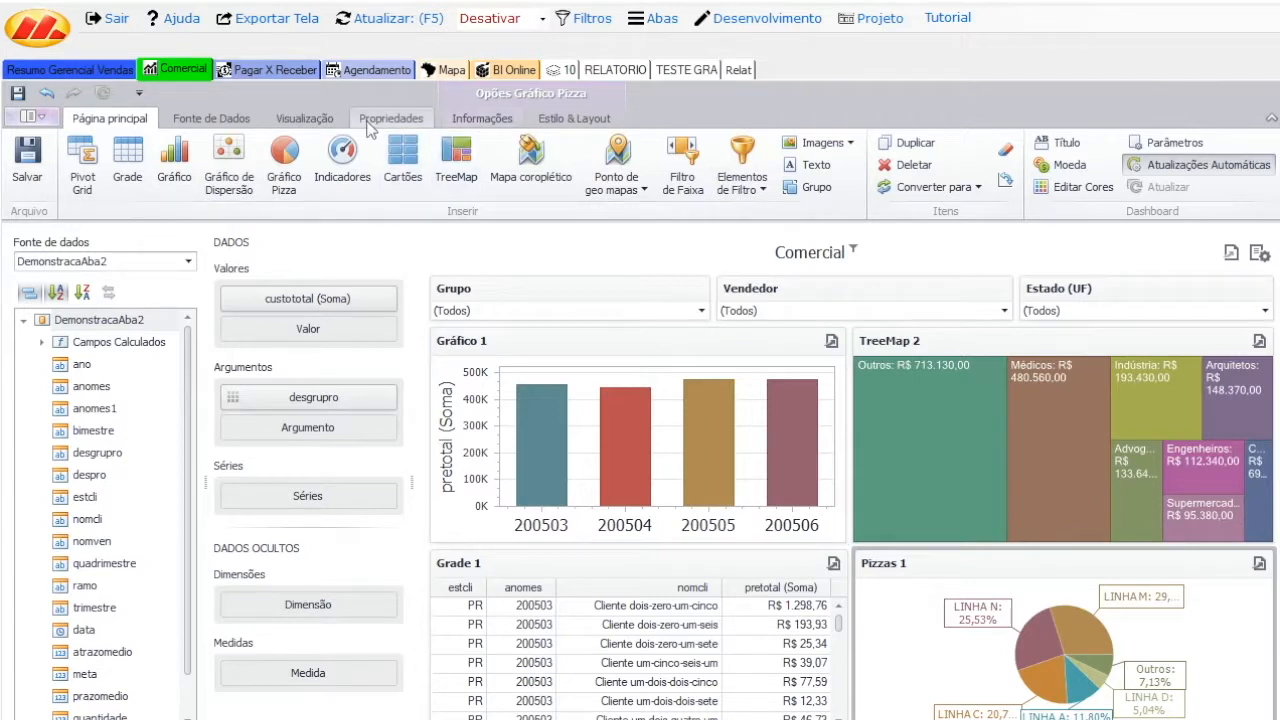
Examine the filtering and interactivity options offered for the Pizzas 1, Gráfico 1 and Grade 1 dashboard items.
click(480, 116)
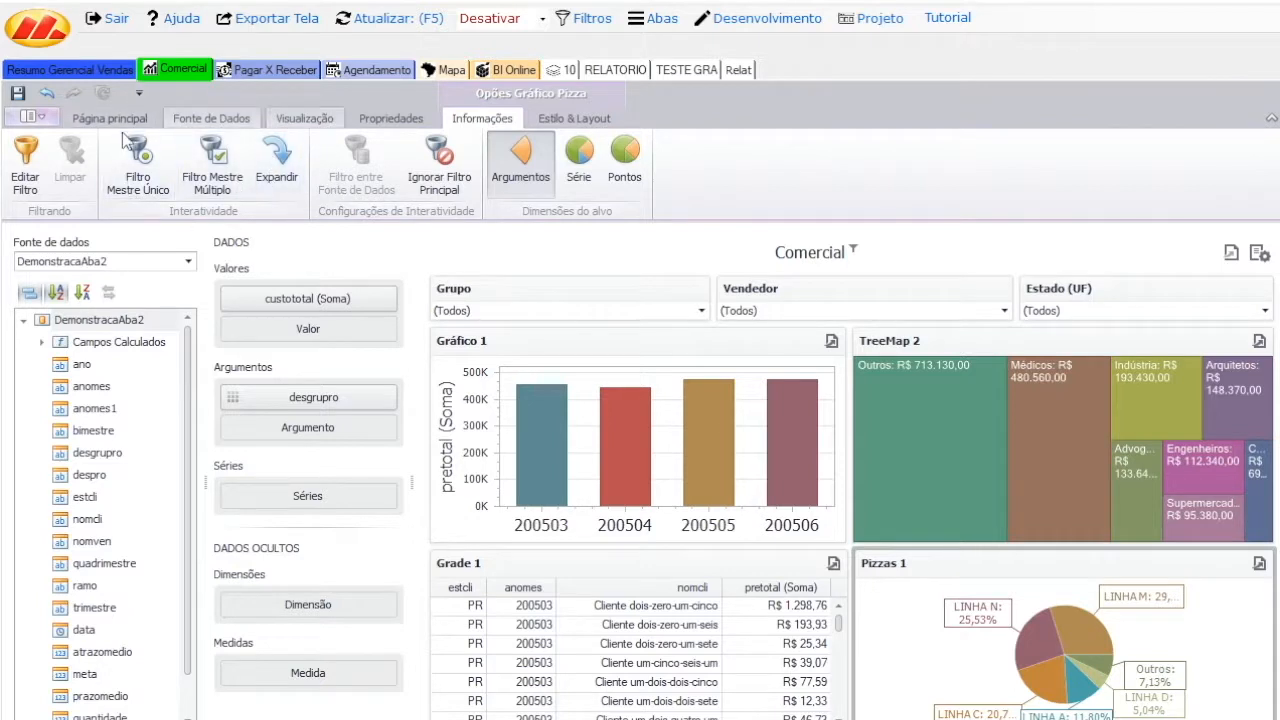
click(535, 390)
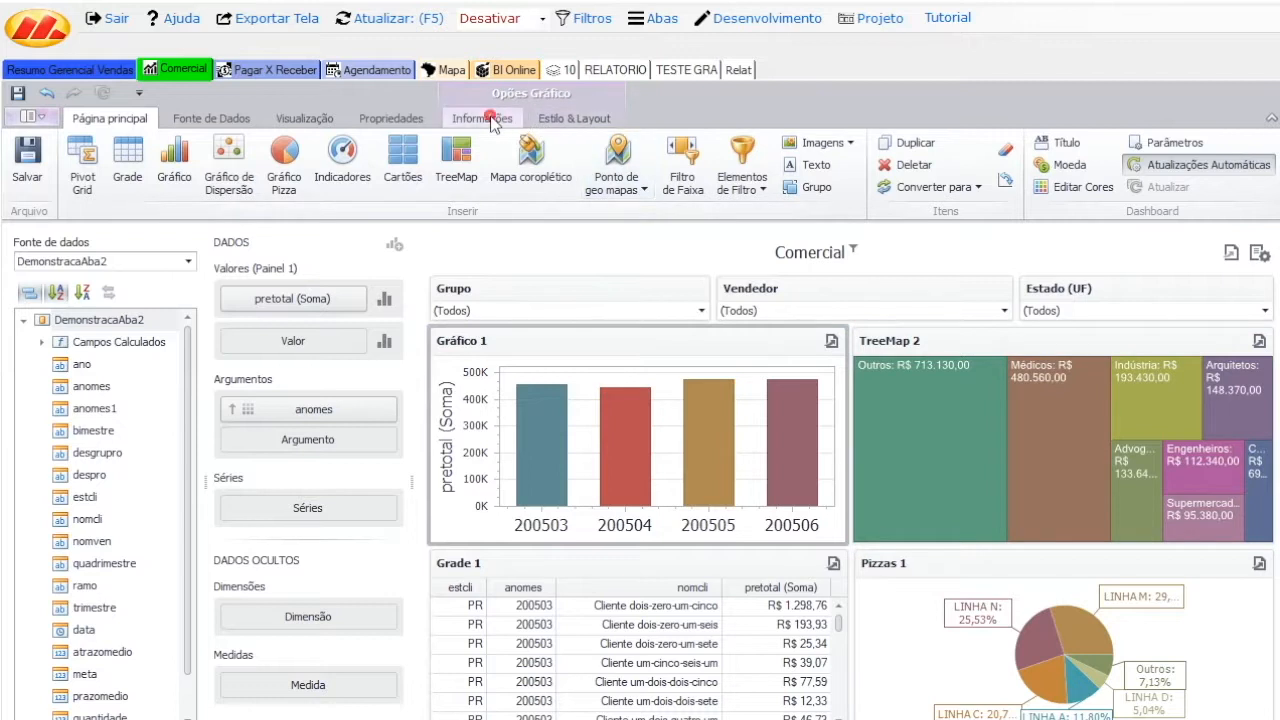
click(484, 118)
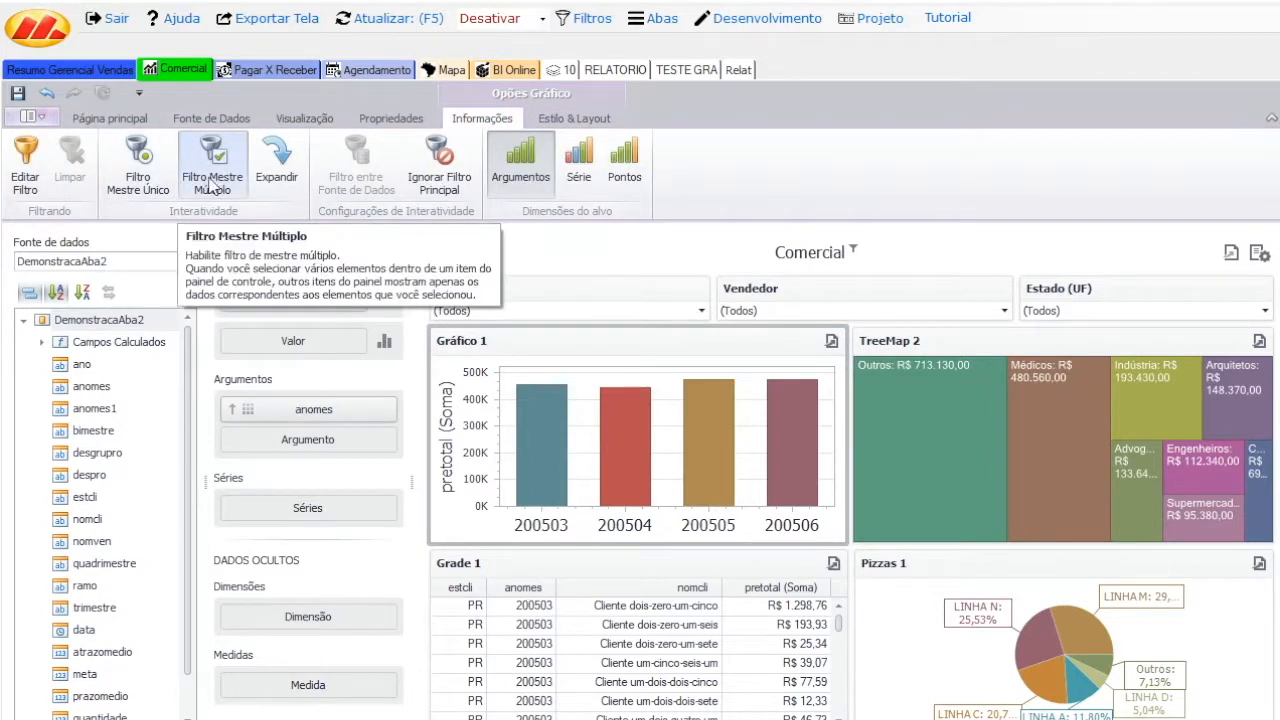
click(947, 412)
click(928, 637)
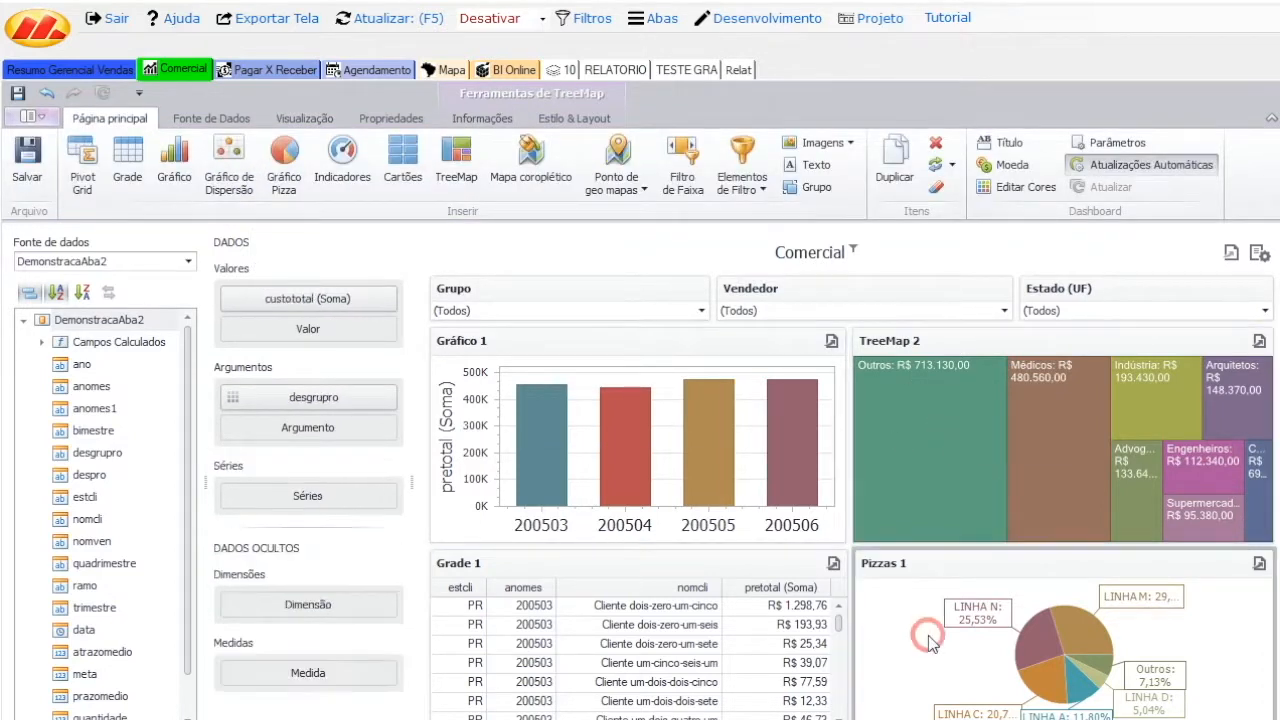
click(656, 566)
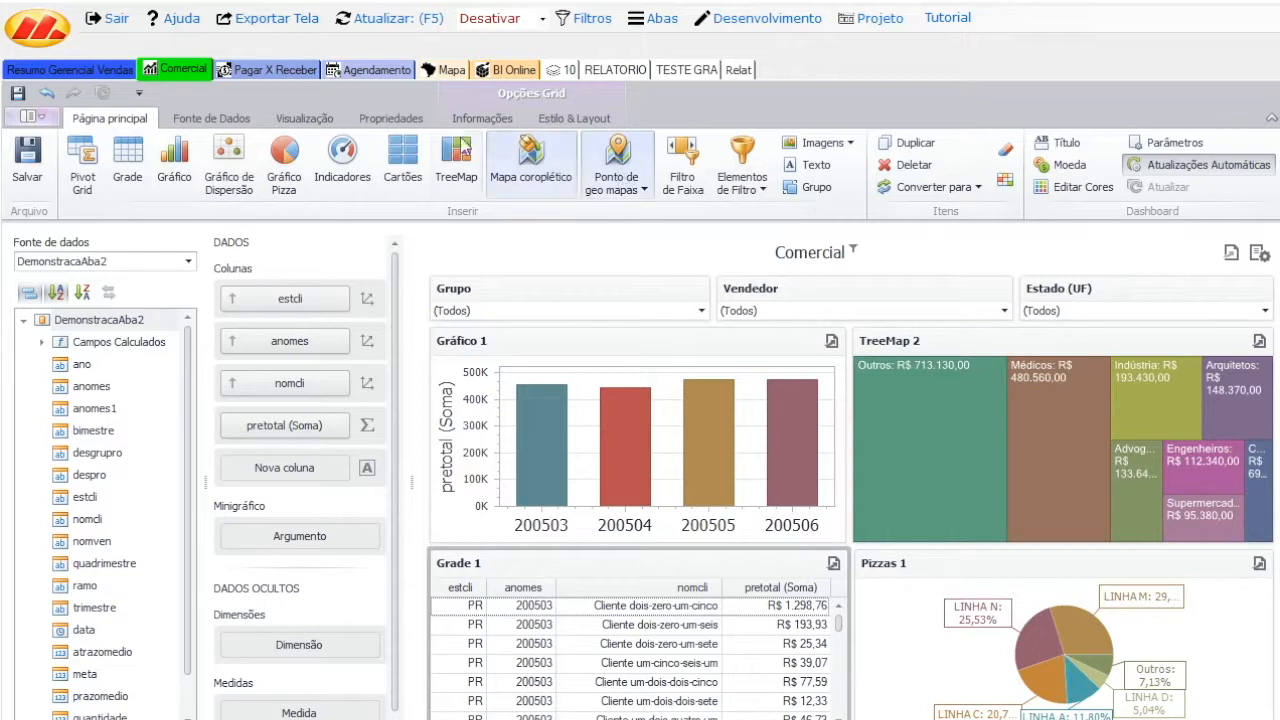
click(480, 120)
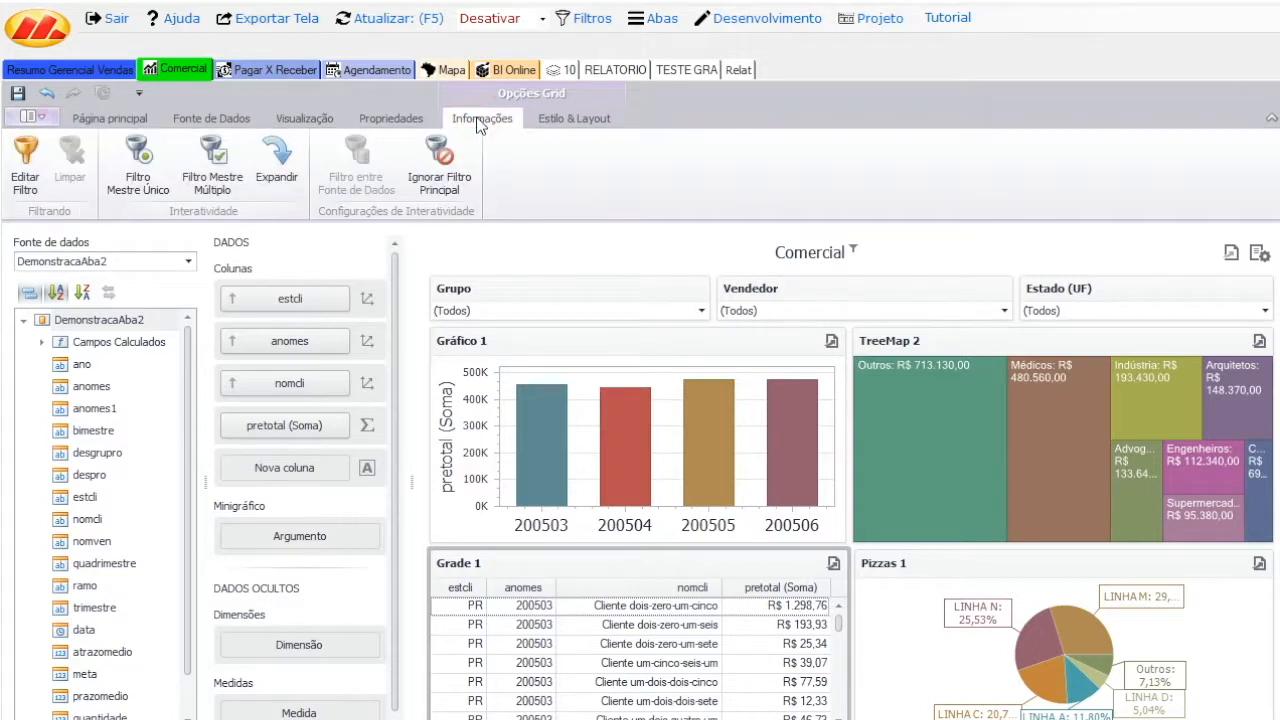
Enable the single master filter (Filtro Mestre Único) on Gráfico 1.
click(530, 440)
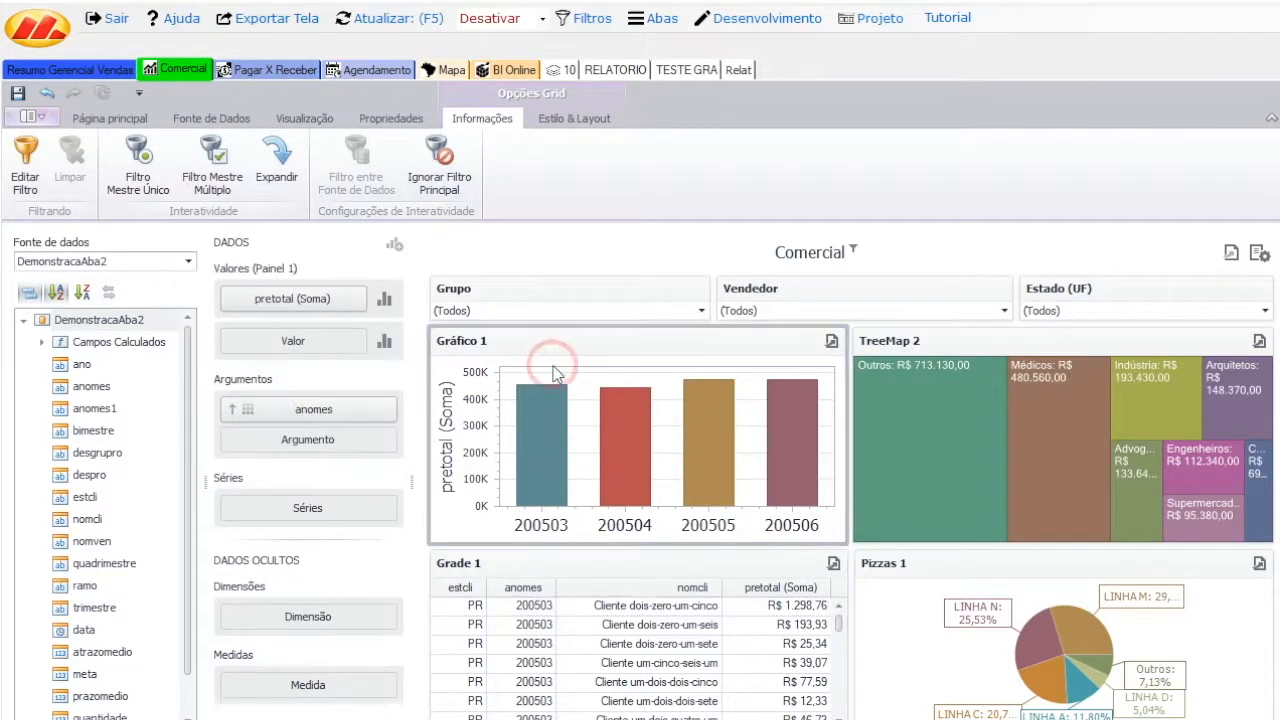
mouse_move(552, 459)
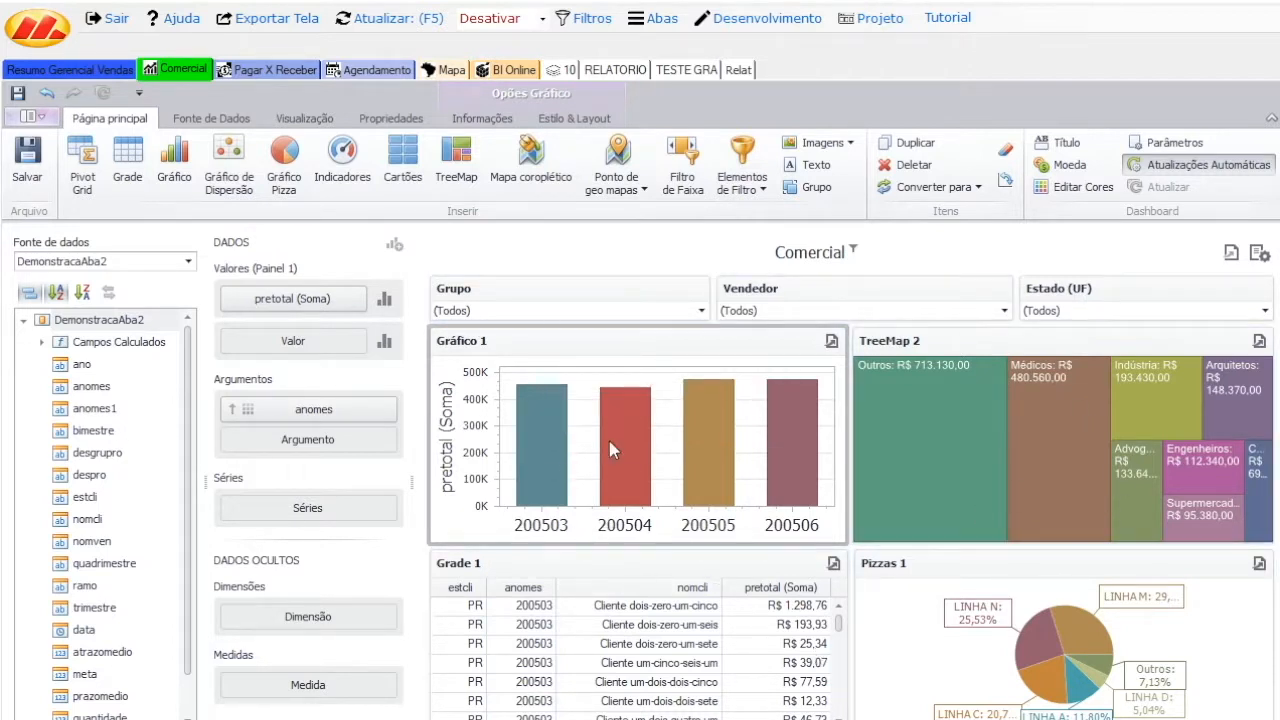
mouse_move(618, 420)
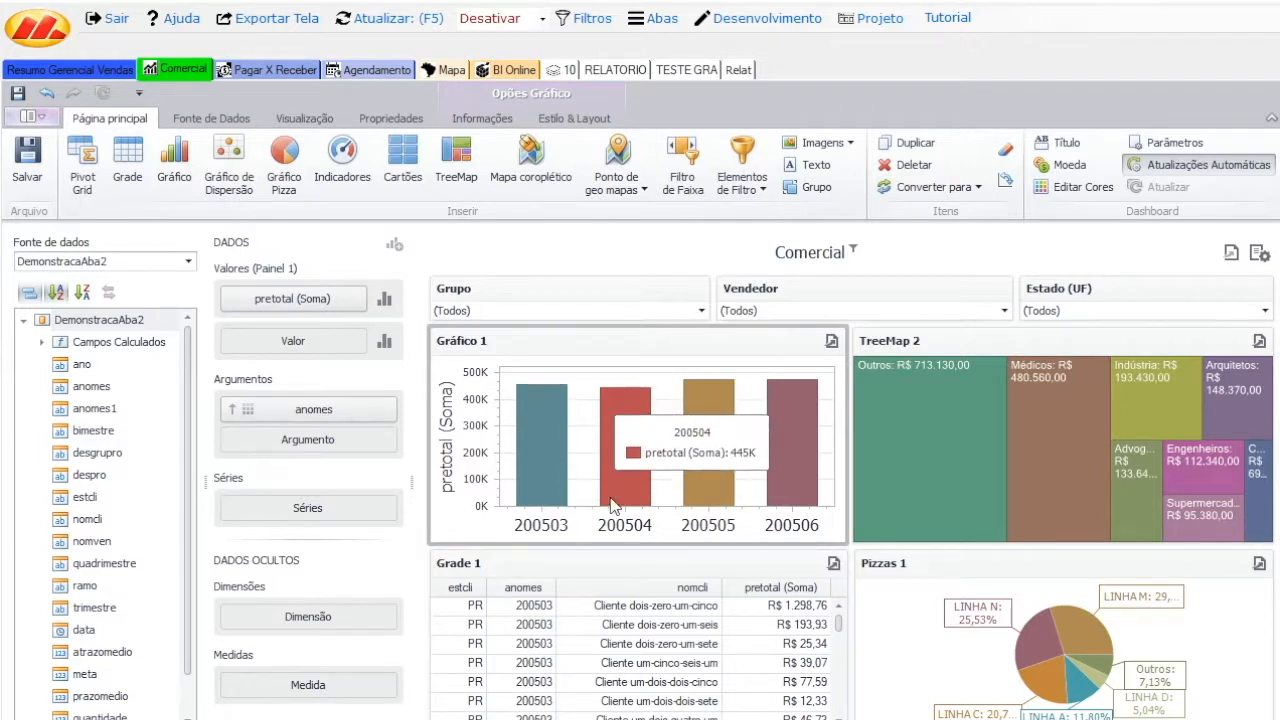
click(481, 118)
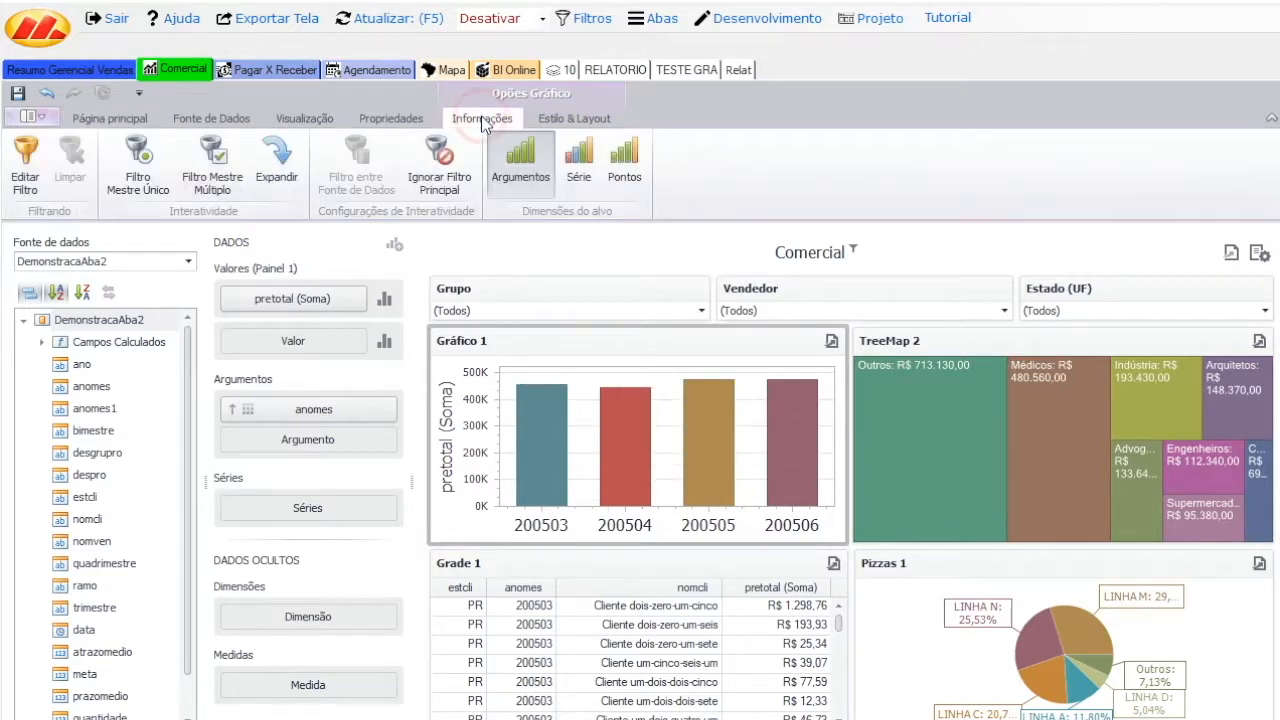
click(137, 160)
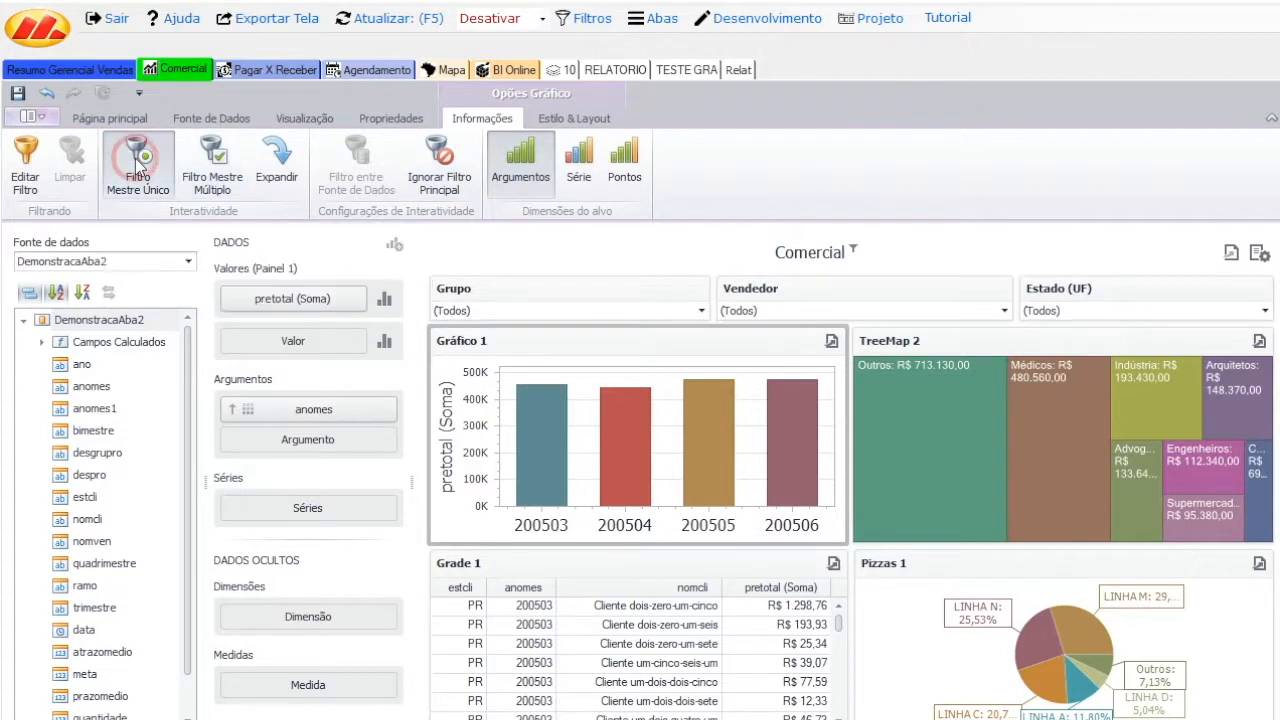
Filter the dashboard by Gráfico 1's 200504 bar, switch to 200505, and return to 200504.
click(633, 408)
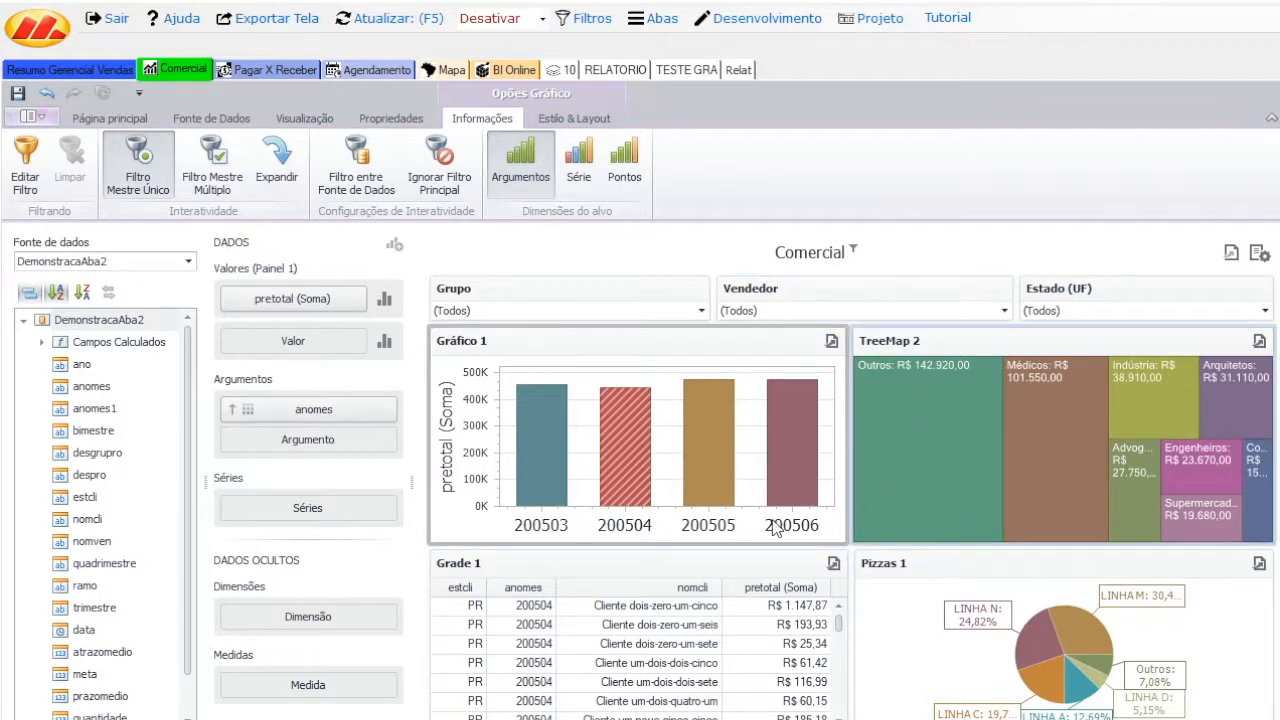
click(707, 440)
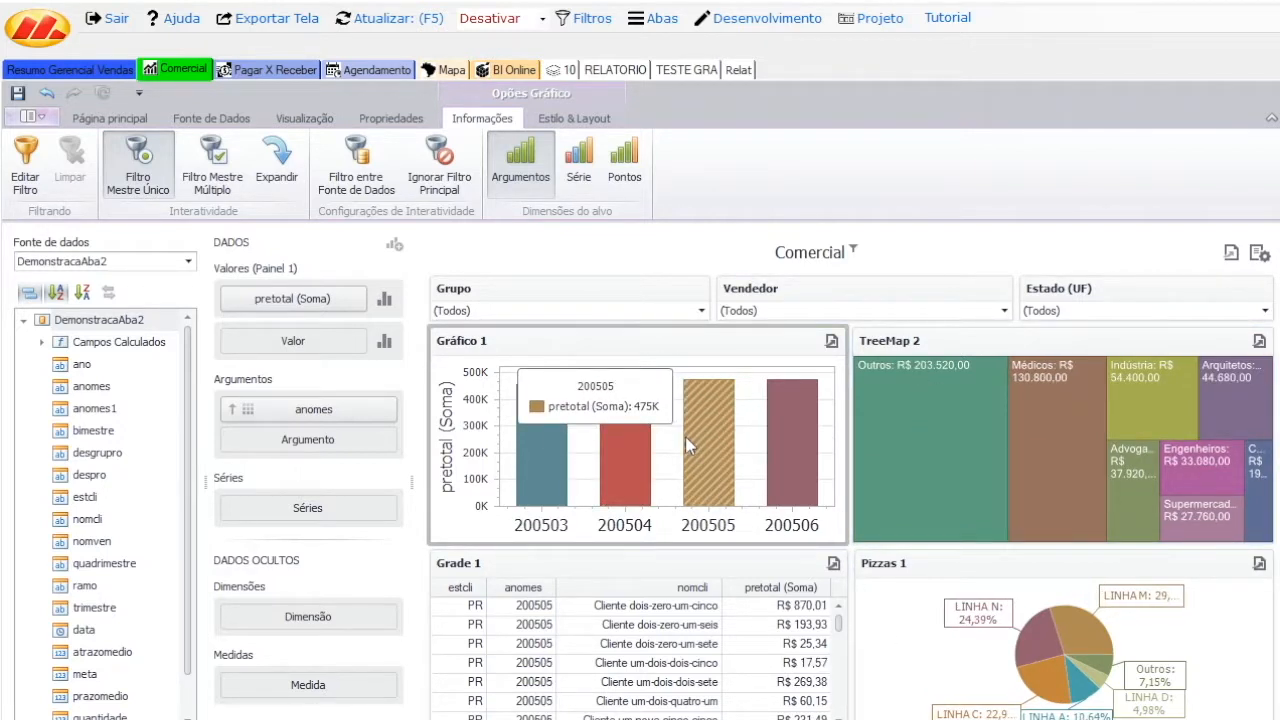
click(632, 452)
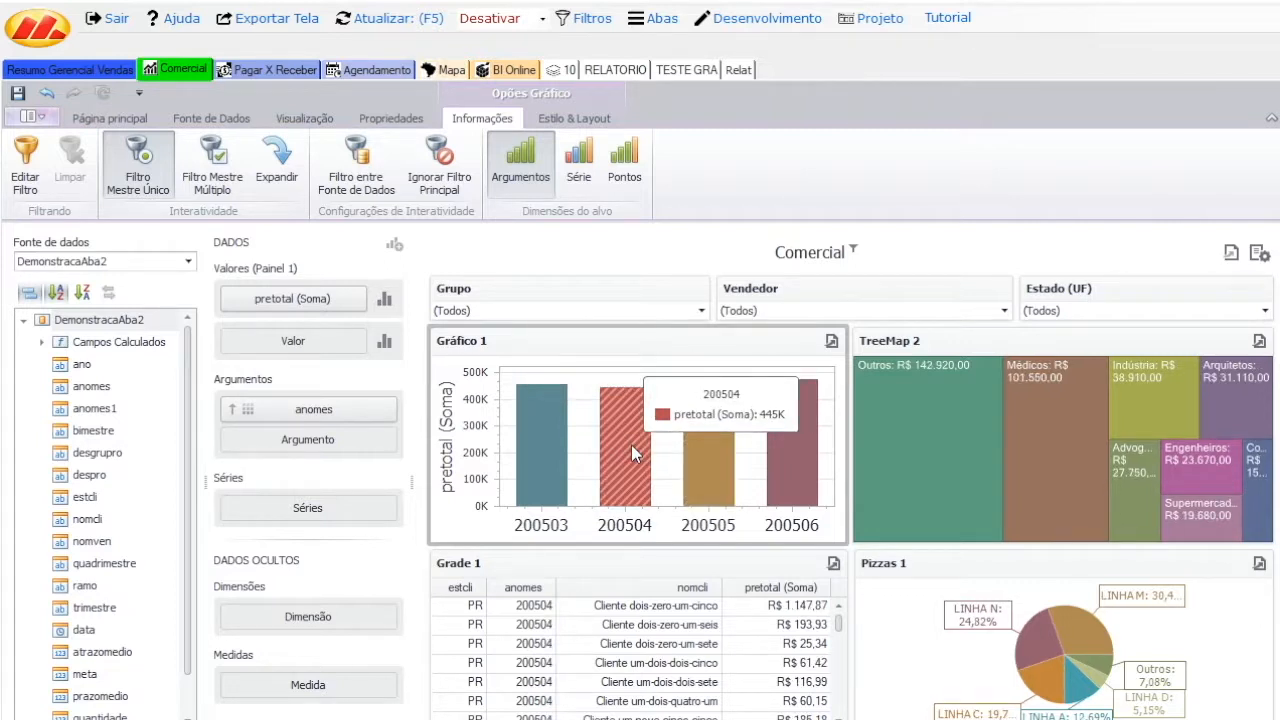
Enable the multiple master filter on Gráfico 1, testing it with bars from 200503 to 200506 before clearing the selection.
click(218, 157)
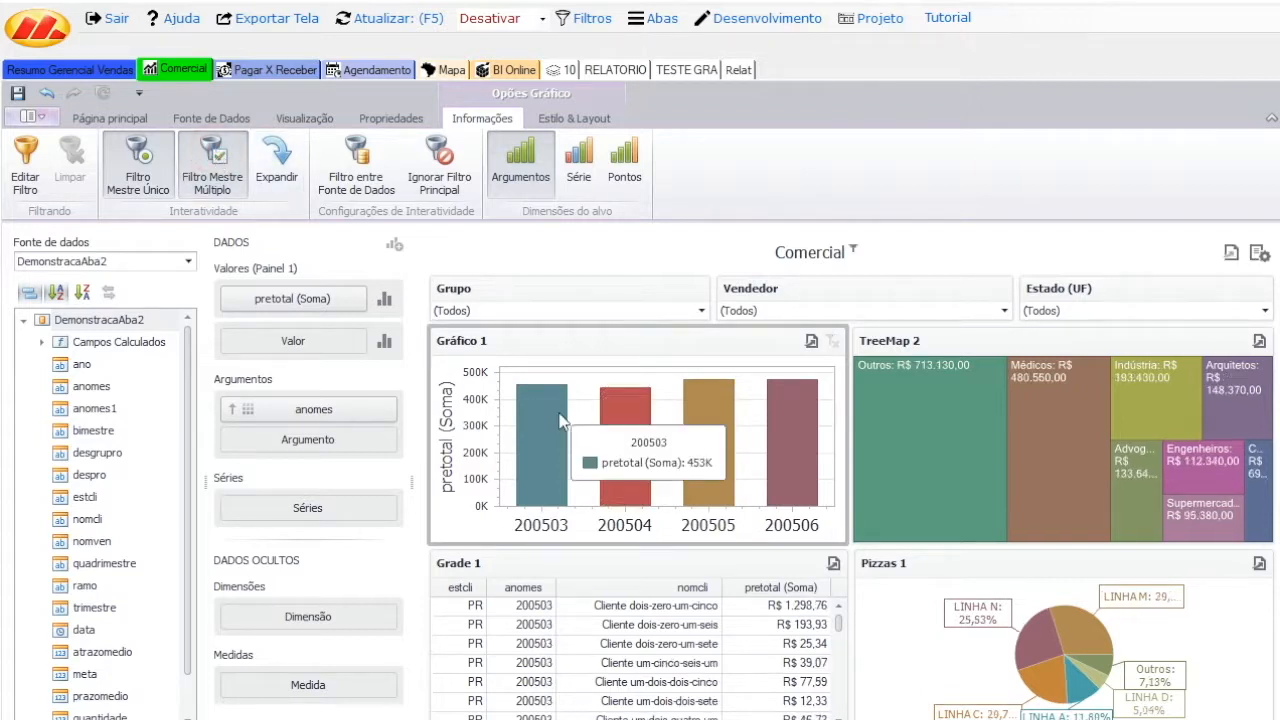
click(538, 423)
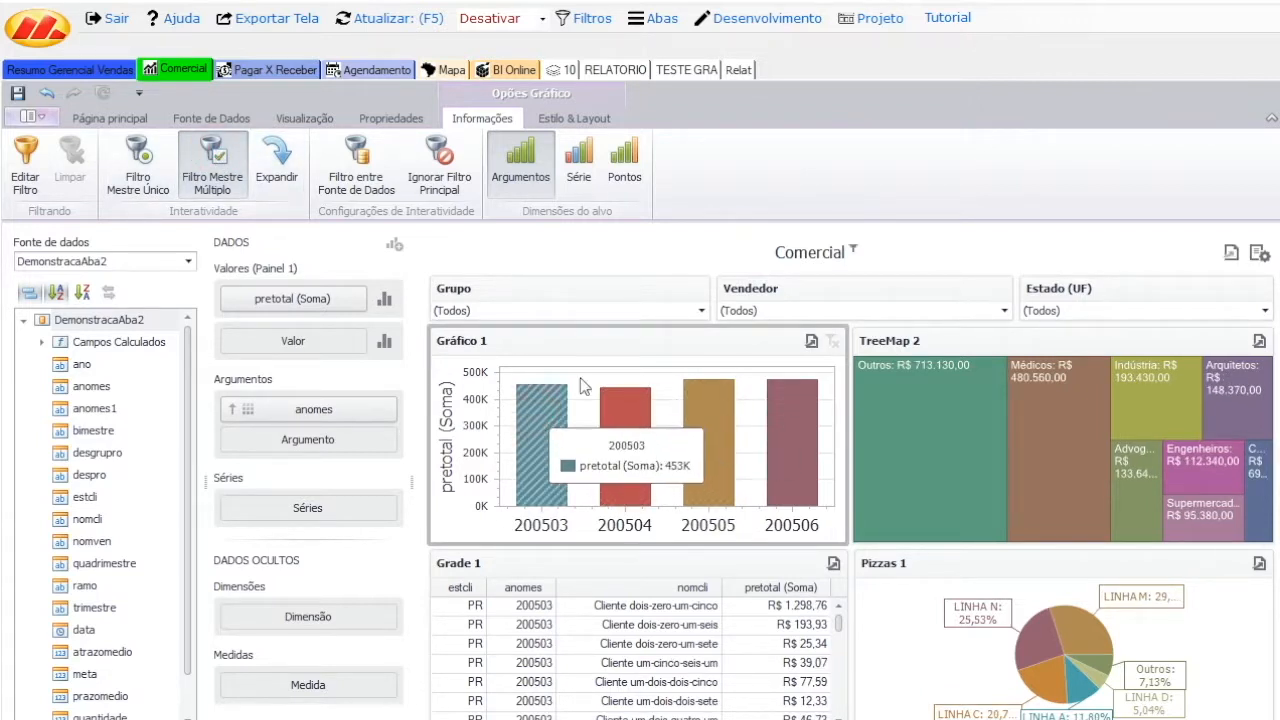
click(710, 424)
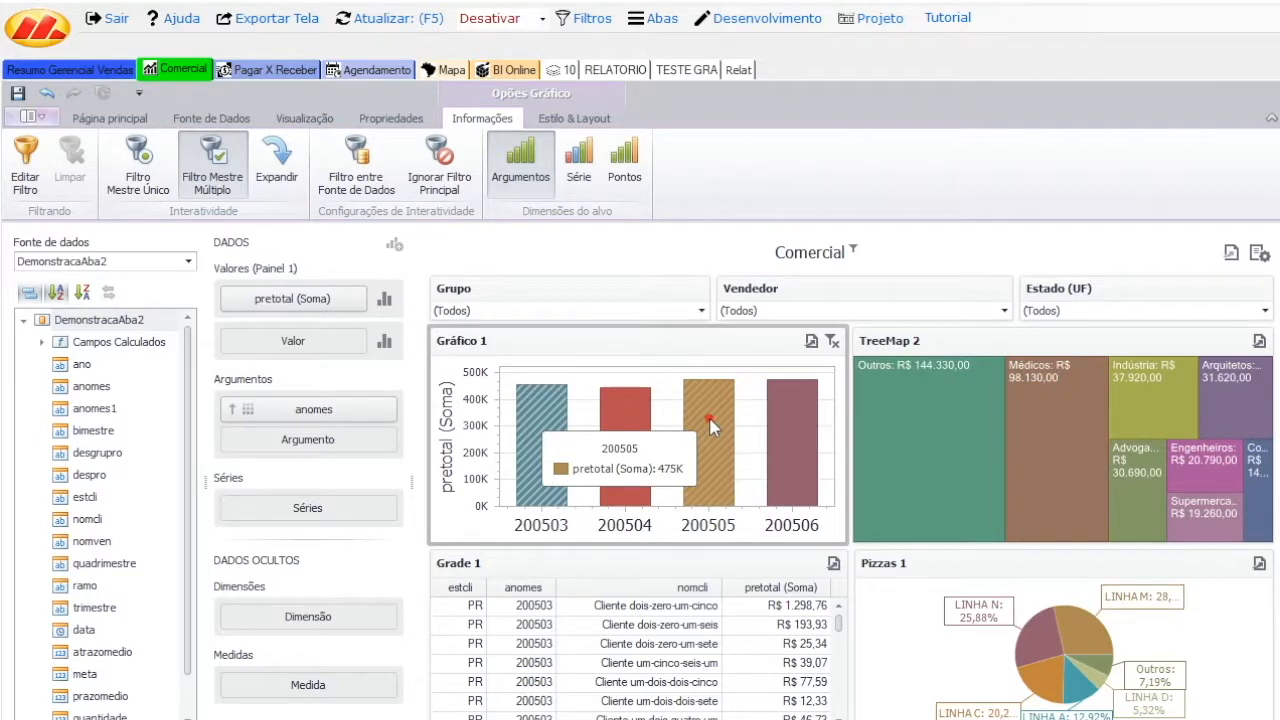
click(772, 424)
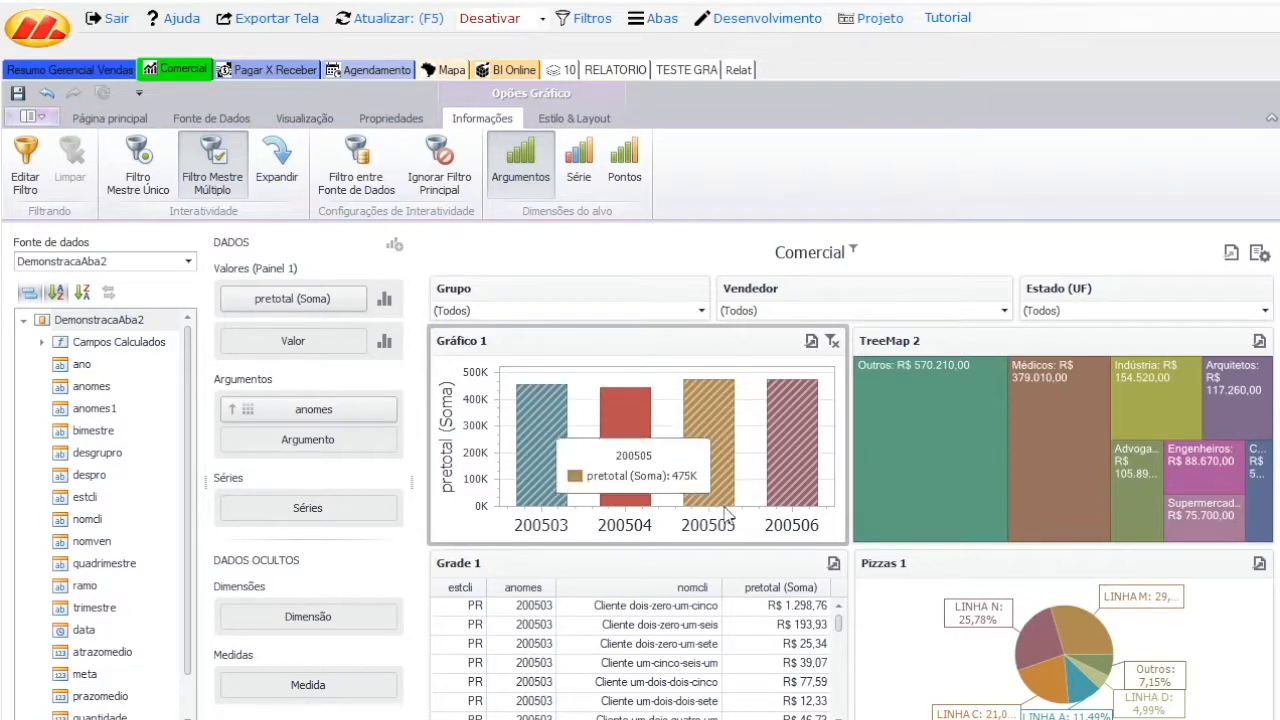
click(630, 455)
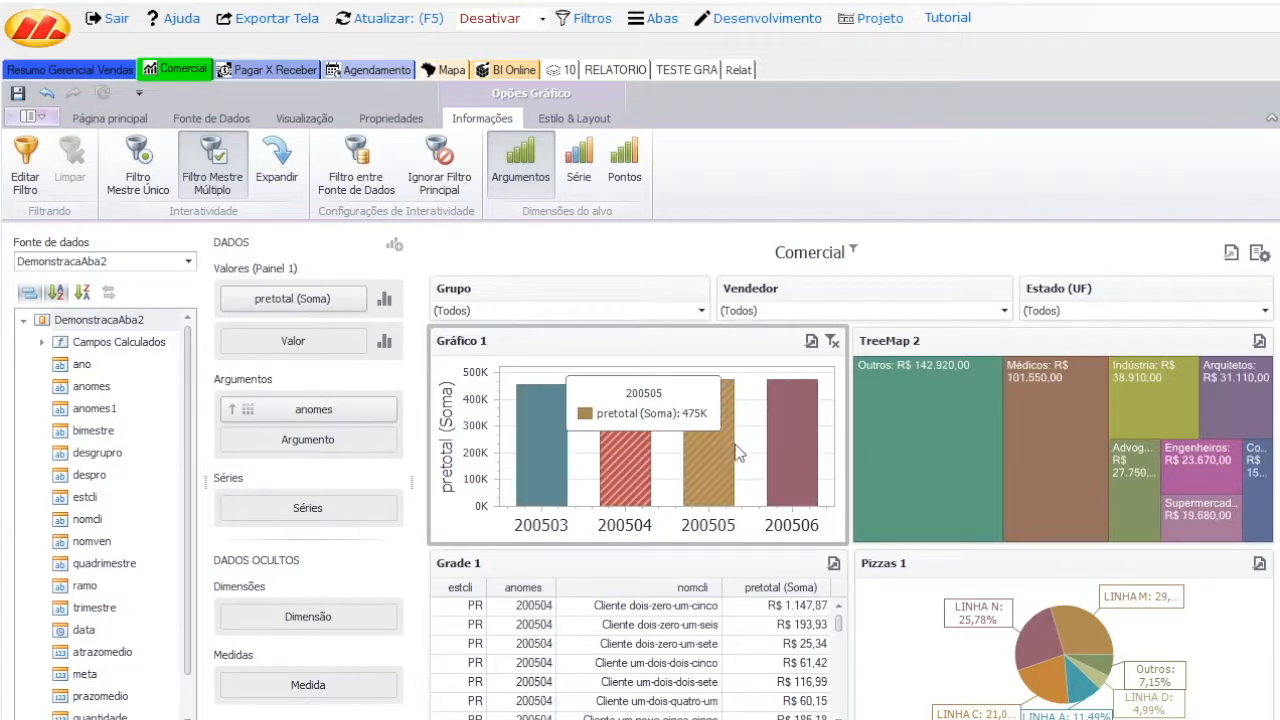
click(832, 342)
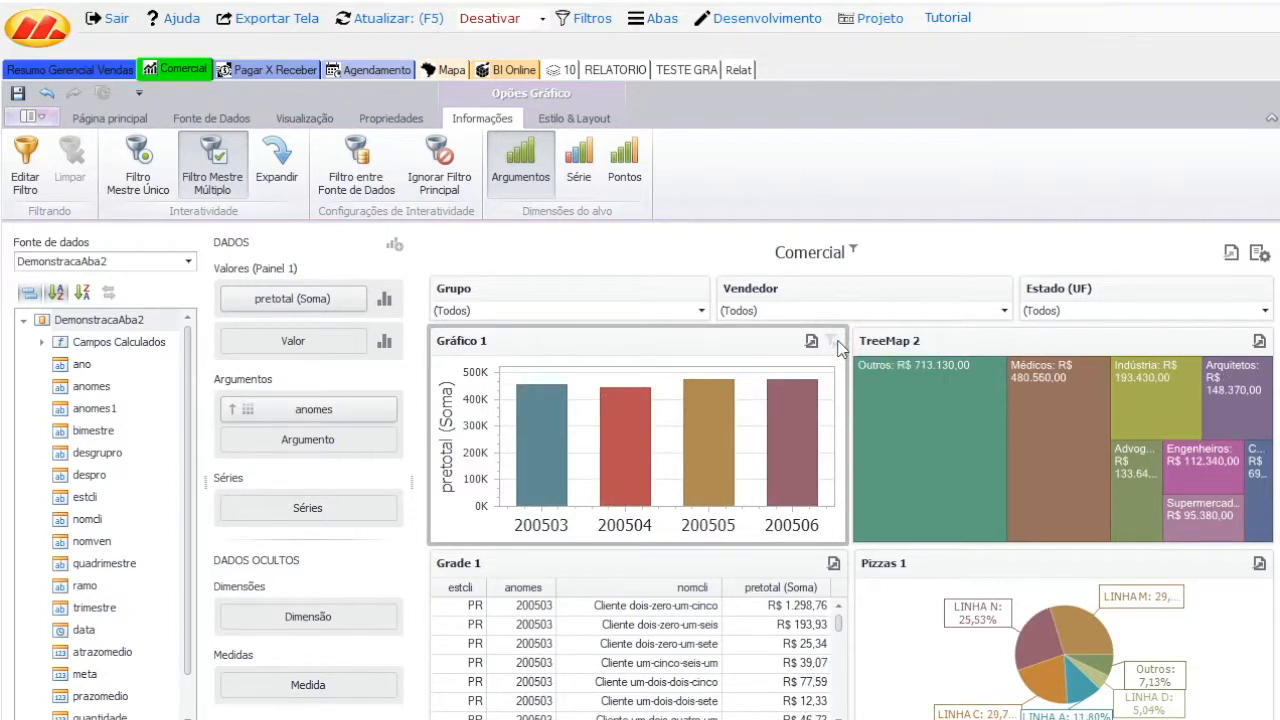
Enable the multiple master filter (Filtro Mestre Múltiplo) on the Grade 1 grid.
click(892, 418)
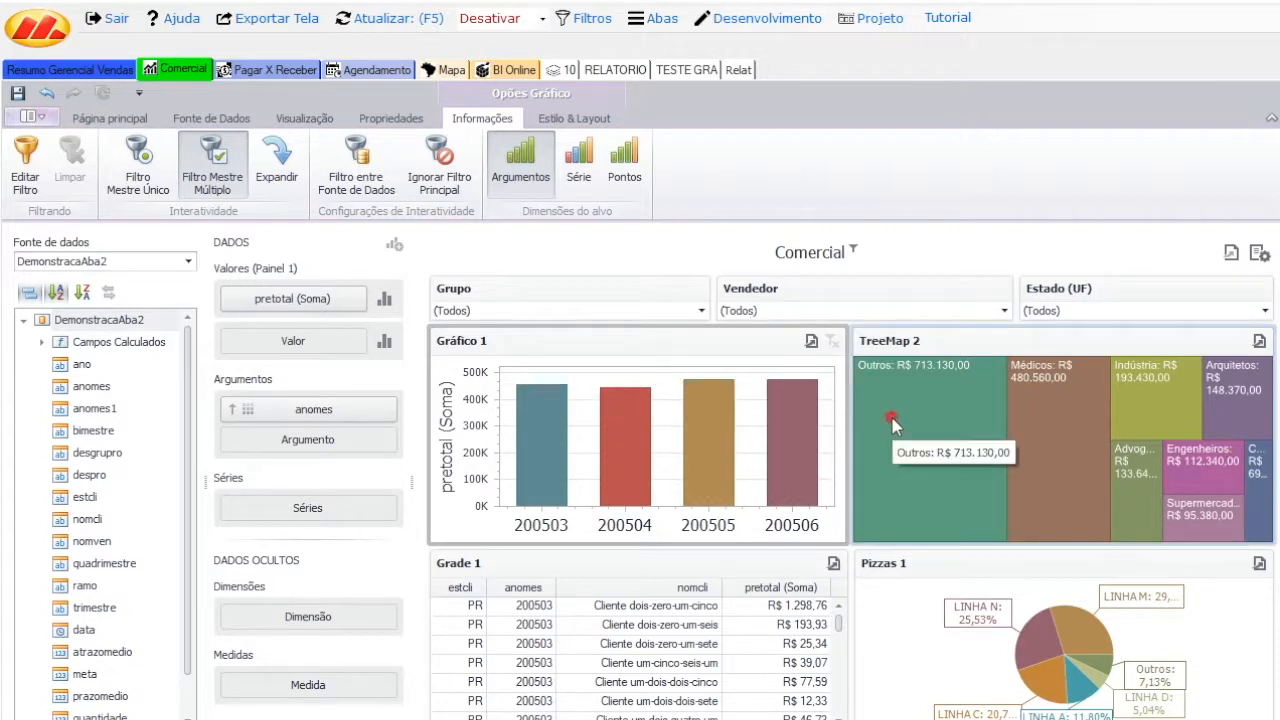
click(740, 630)
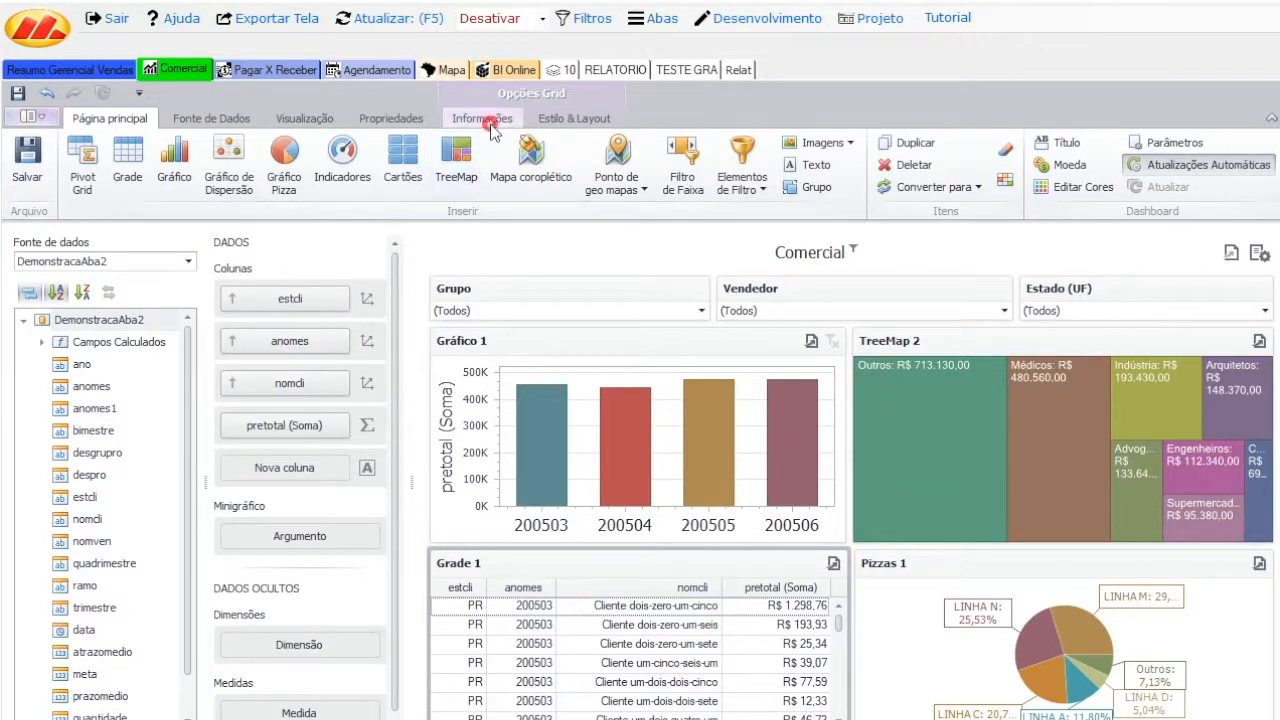
click(482, 118)
click(214, 148)
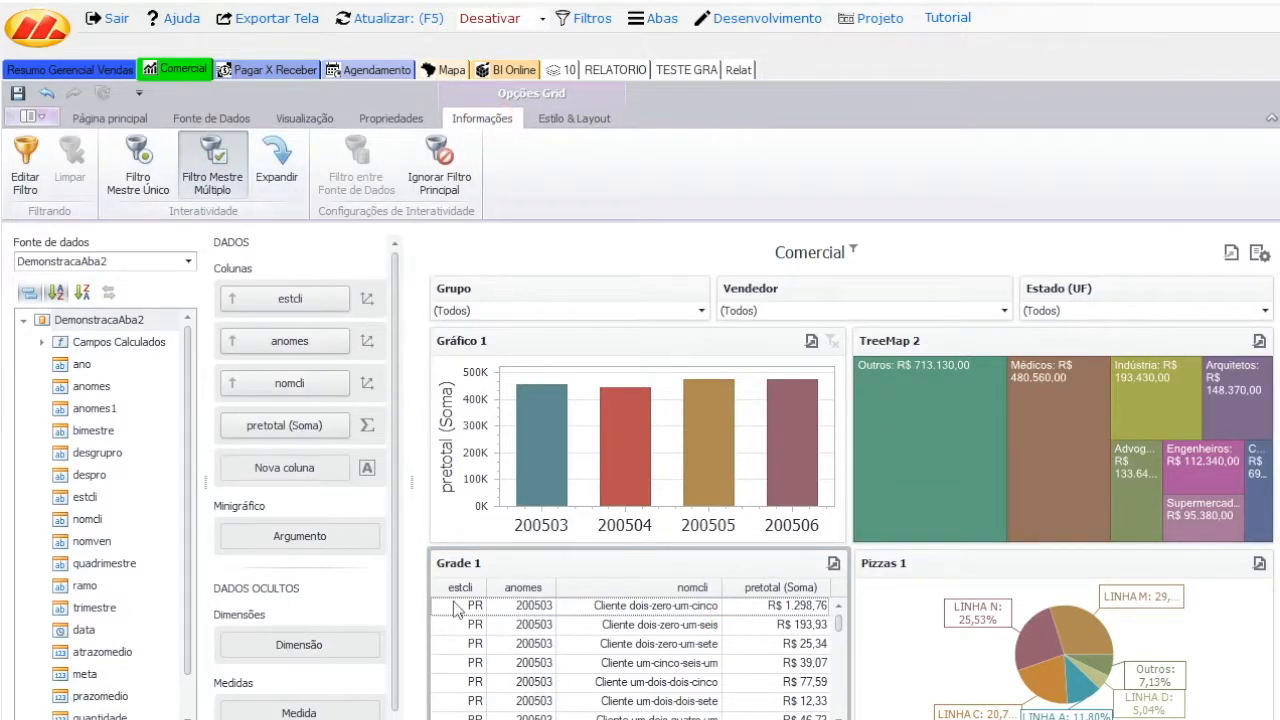
Filter the dashboard by several PR client rows of 200503 in Grade 1, and clear the grid's filter.
click(477, 625)
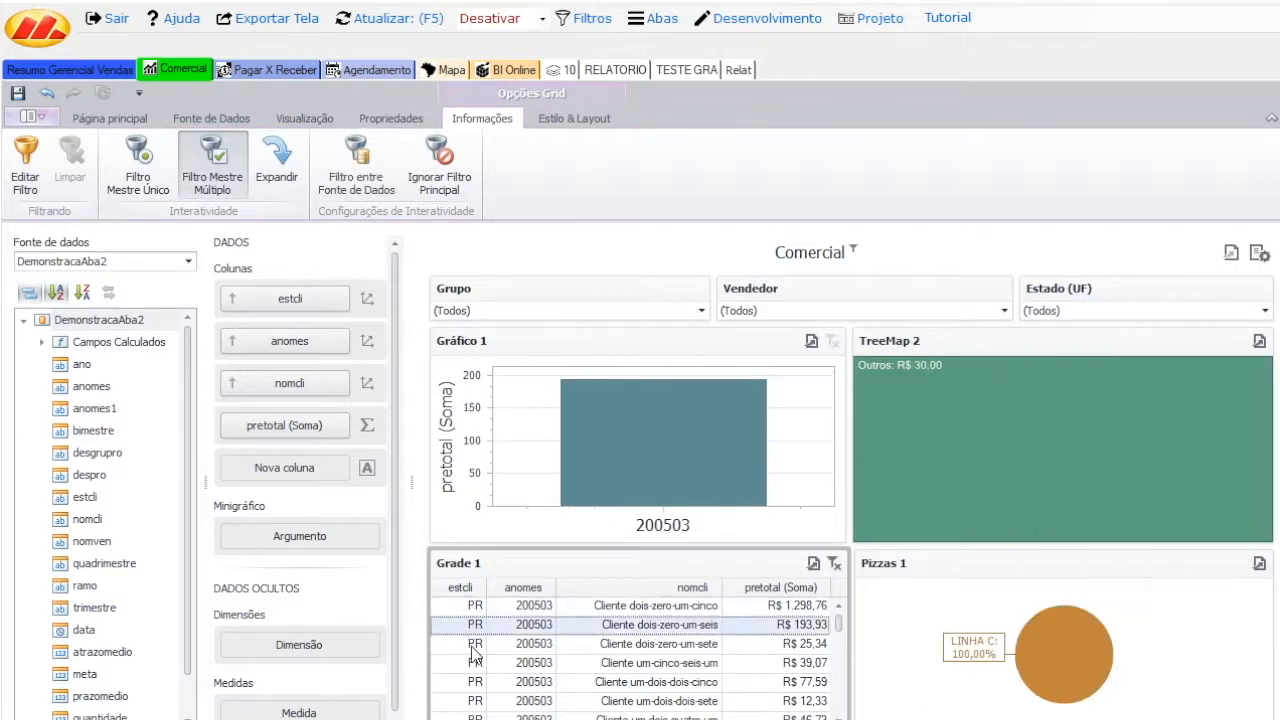
click(475, 646)
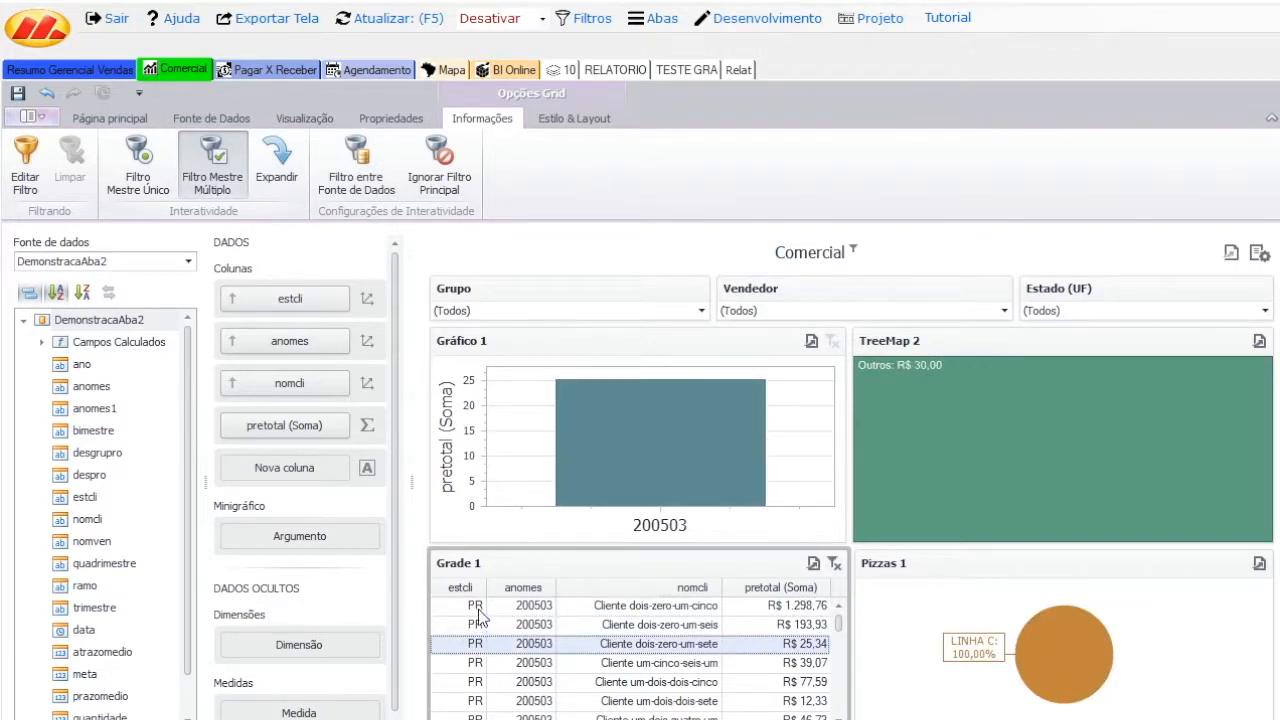
click(478, 609)
click(514, 680)
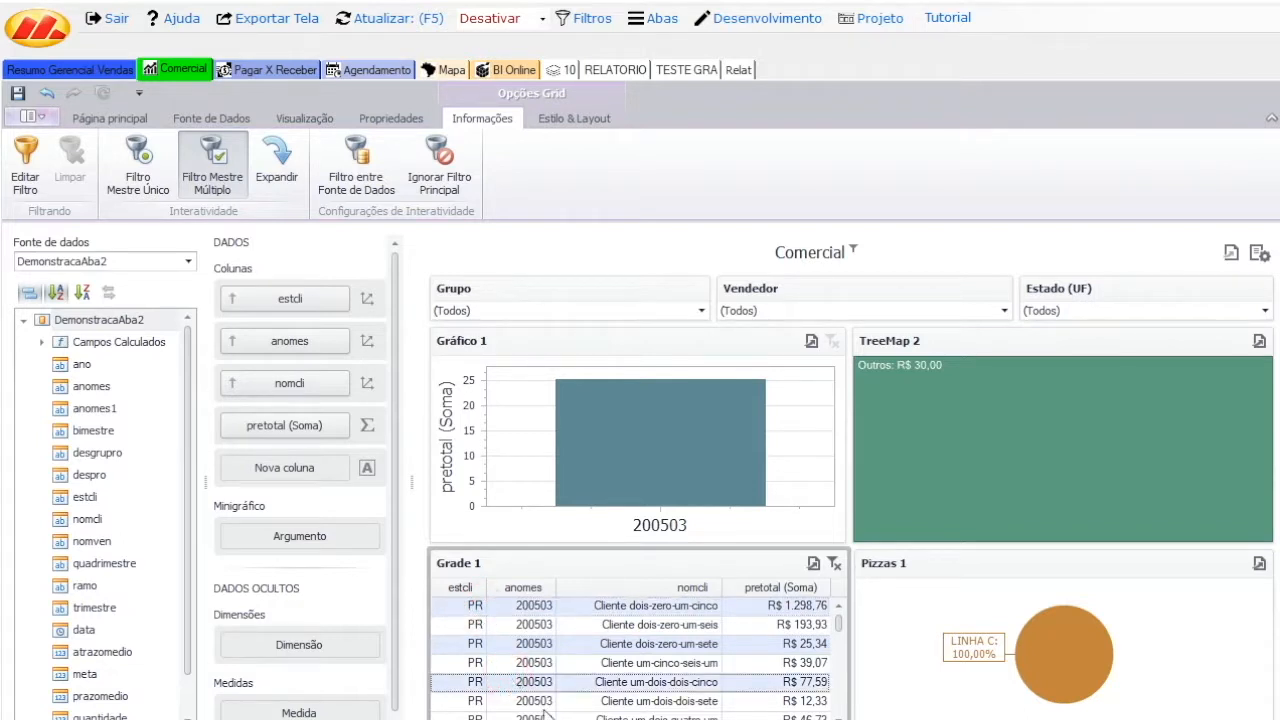
click(834, 564)
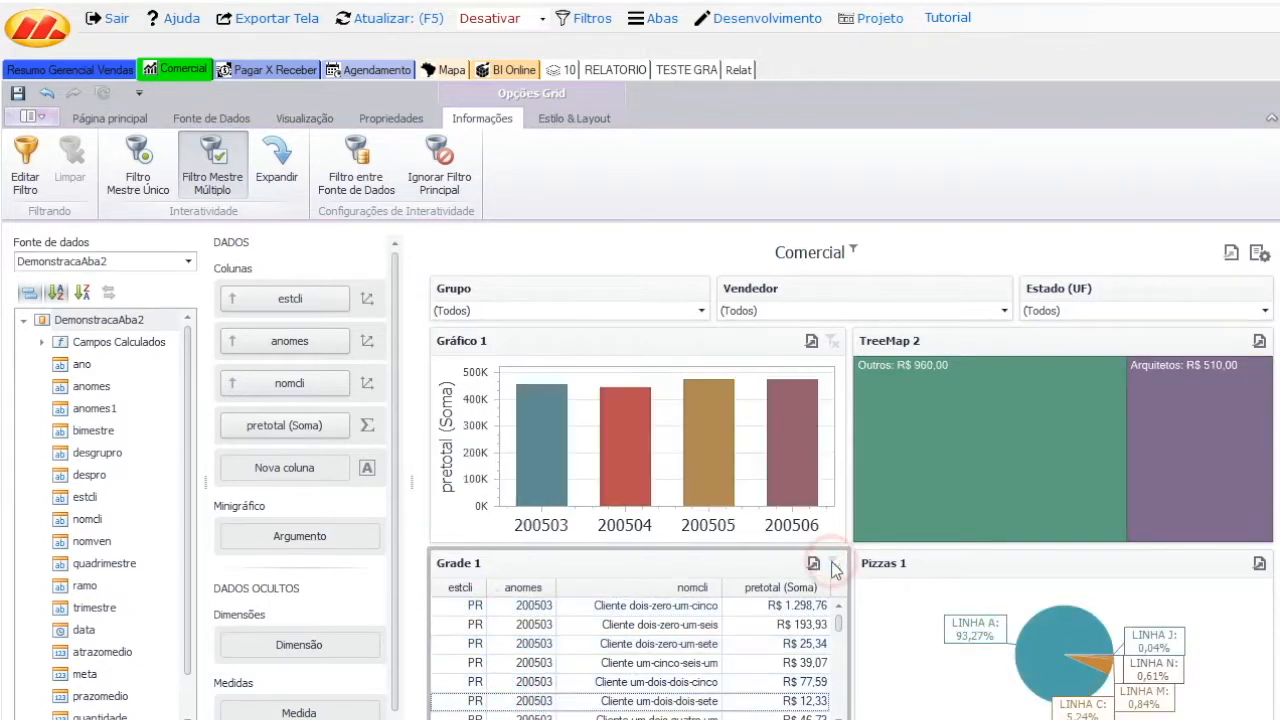
Insert a new item group holding TreeMap 2 and widen it to about half of the dashboard row.
click(115, 119)
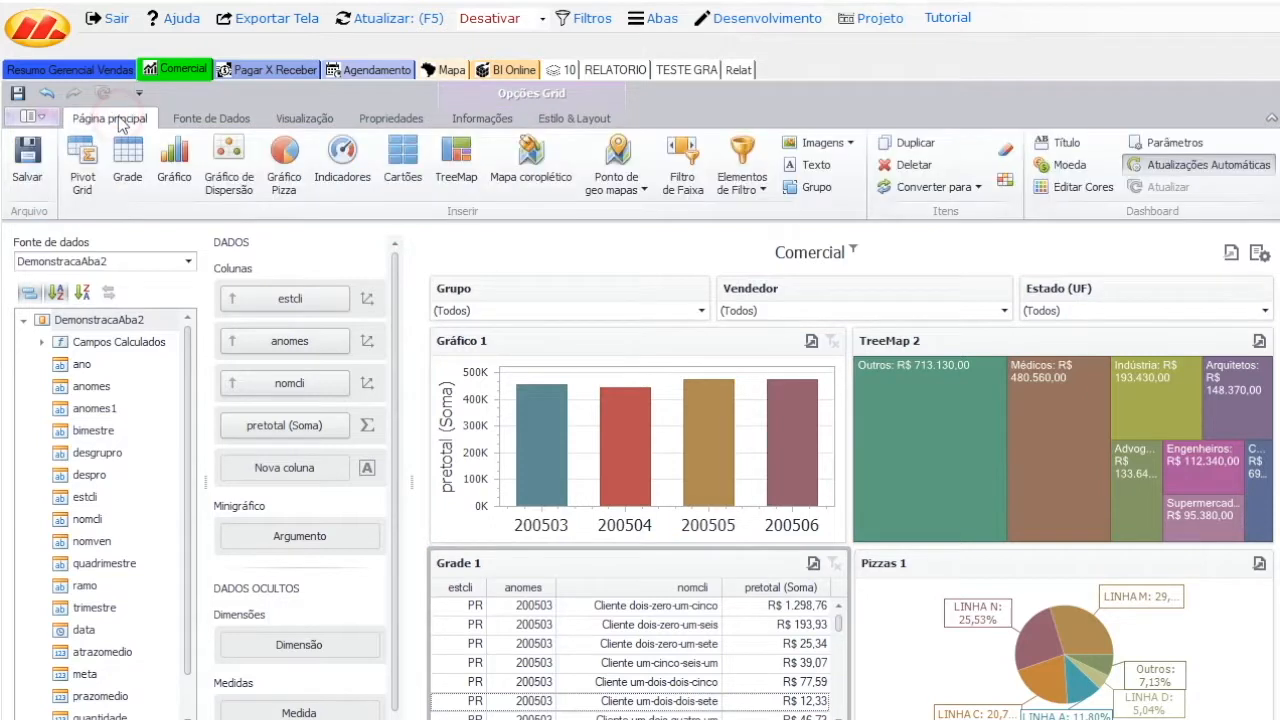
click(808, 186)
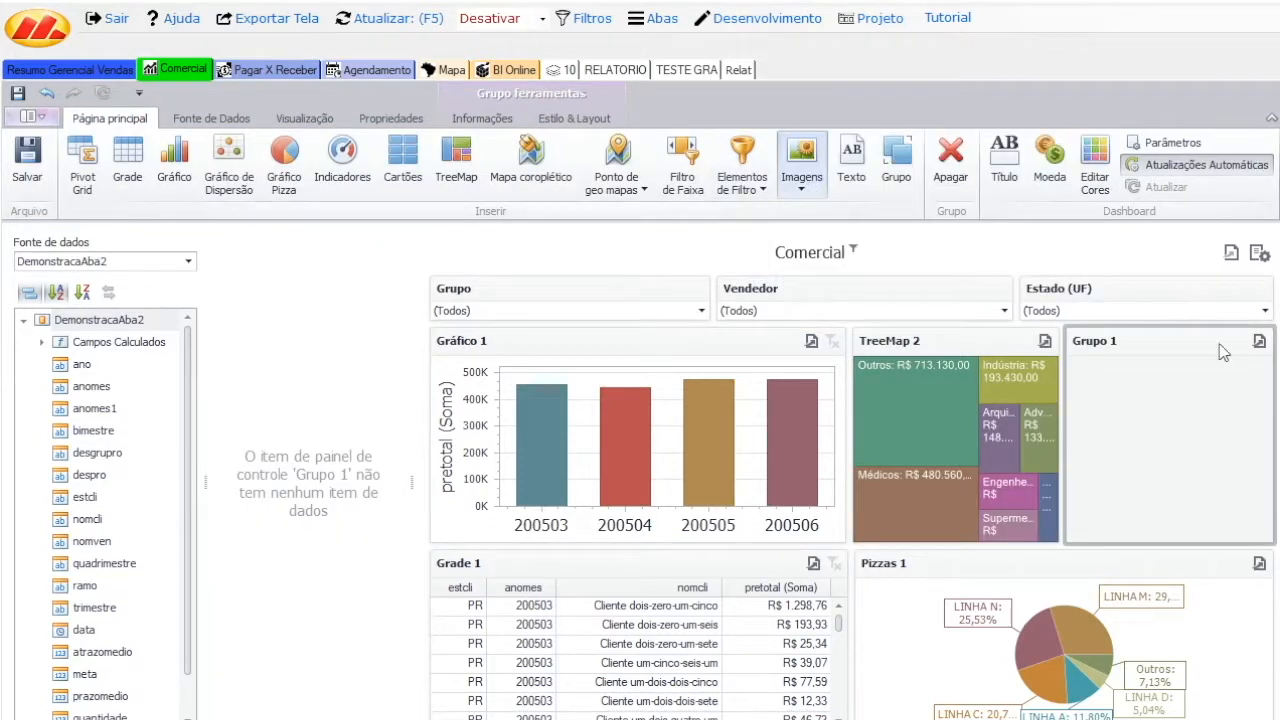
click(945, 342)
drag(943, 339, 1107, 391)
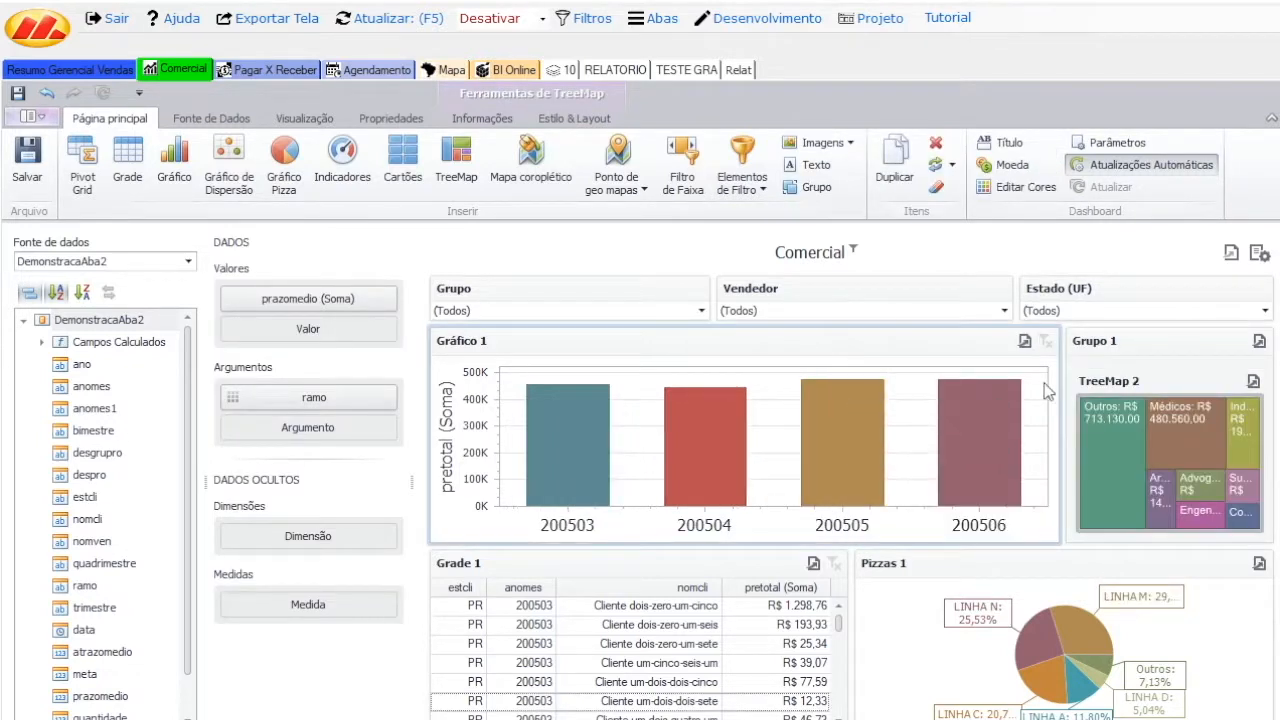
drag(1060, 381, 834, 385)
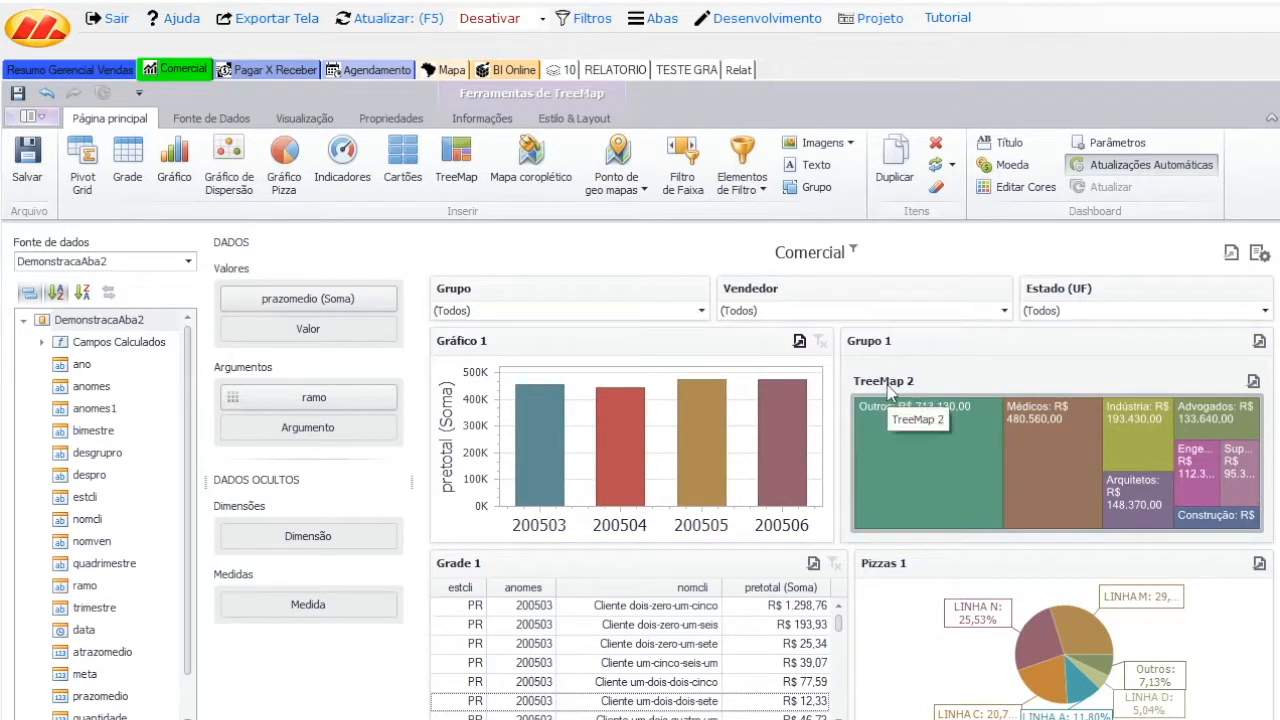
Move the Vendedor filter into Grupo 1 above TreeMap 2 and increase the group's height.
click(806, 297)
drag(806, 297, 923, 375)
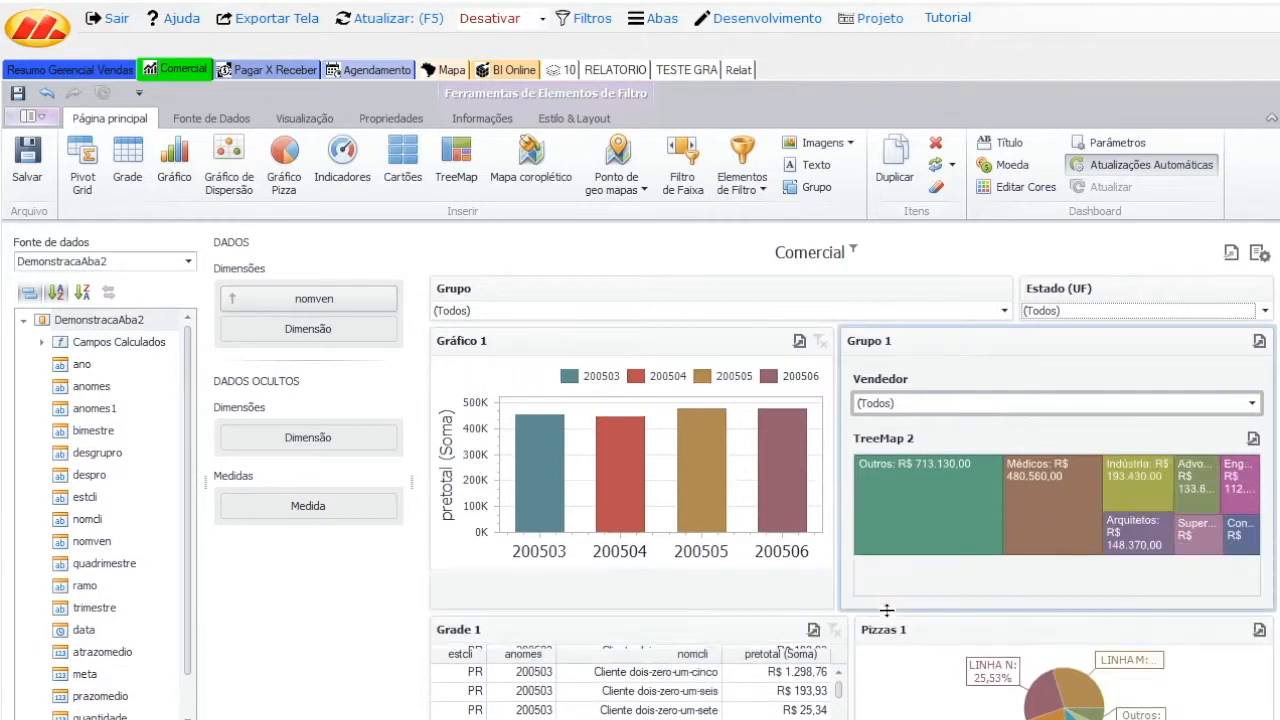
Test the Vendedor filter in Grupo 1 with Vendedor E and Vendedor D, and set the Grupo filter to LINHA B.
click(951, 402)
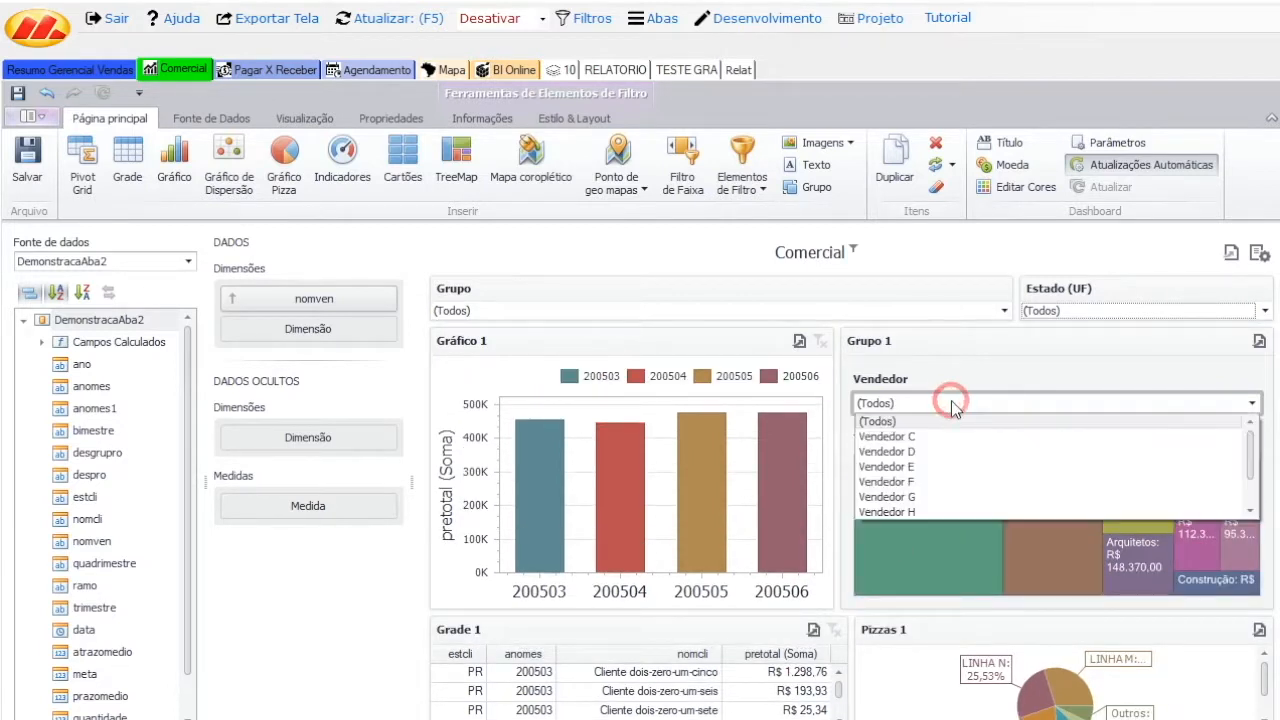
click(916, 466)
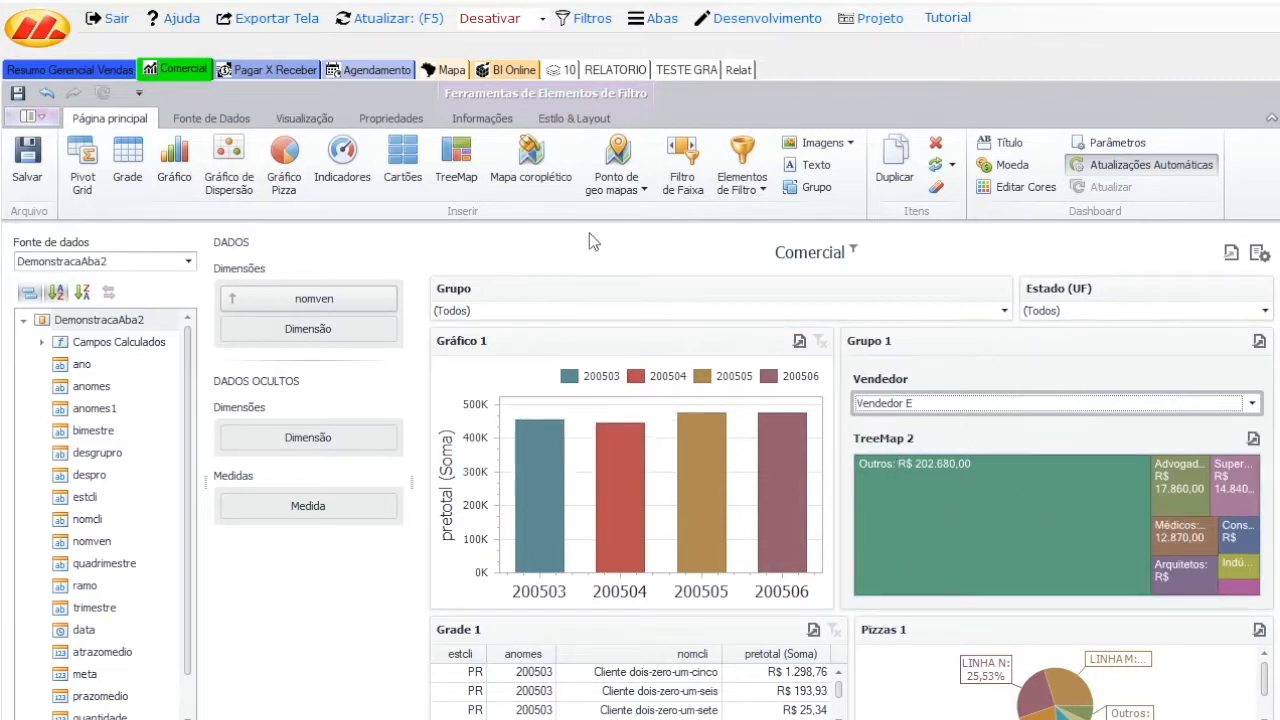
click(918, 403)
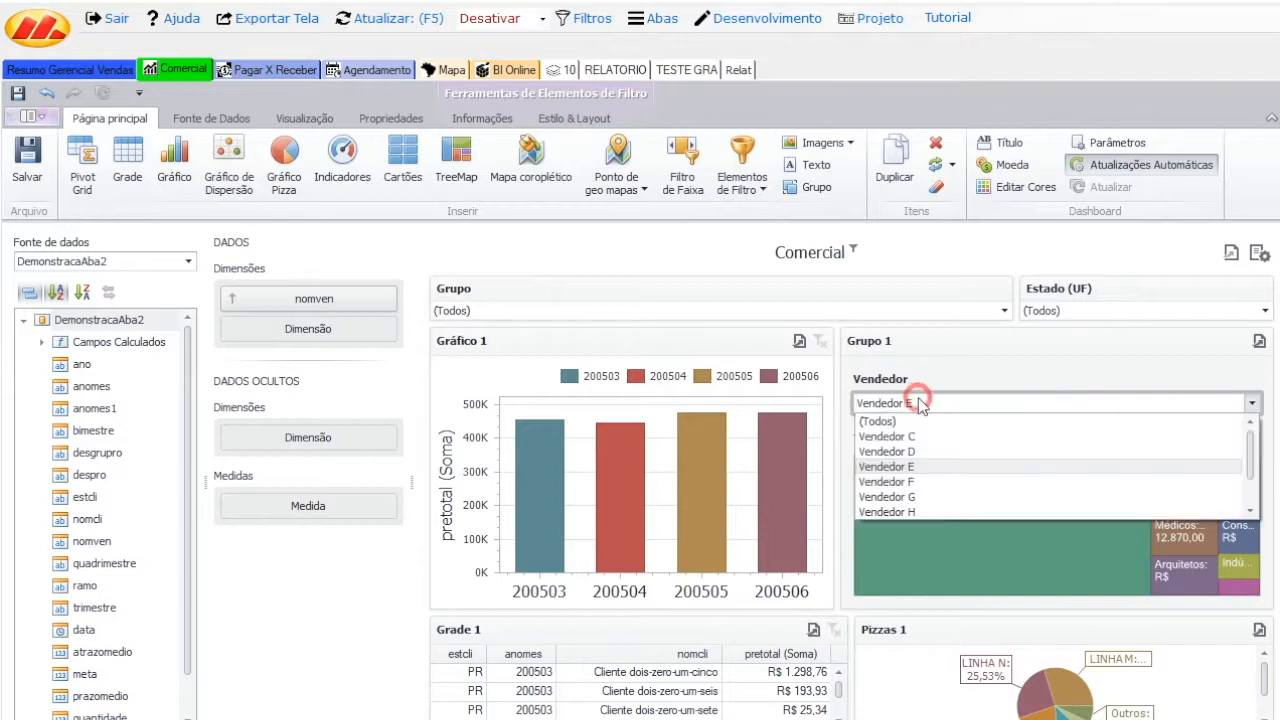
click(907, 449)
click(857, 310)
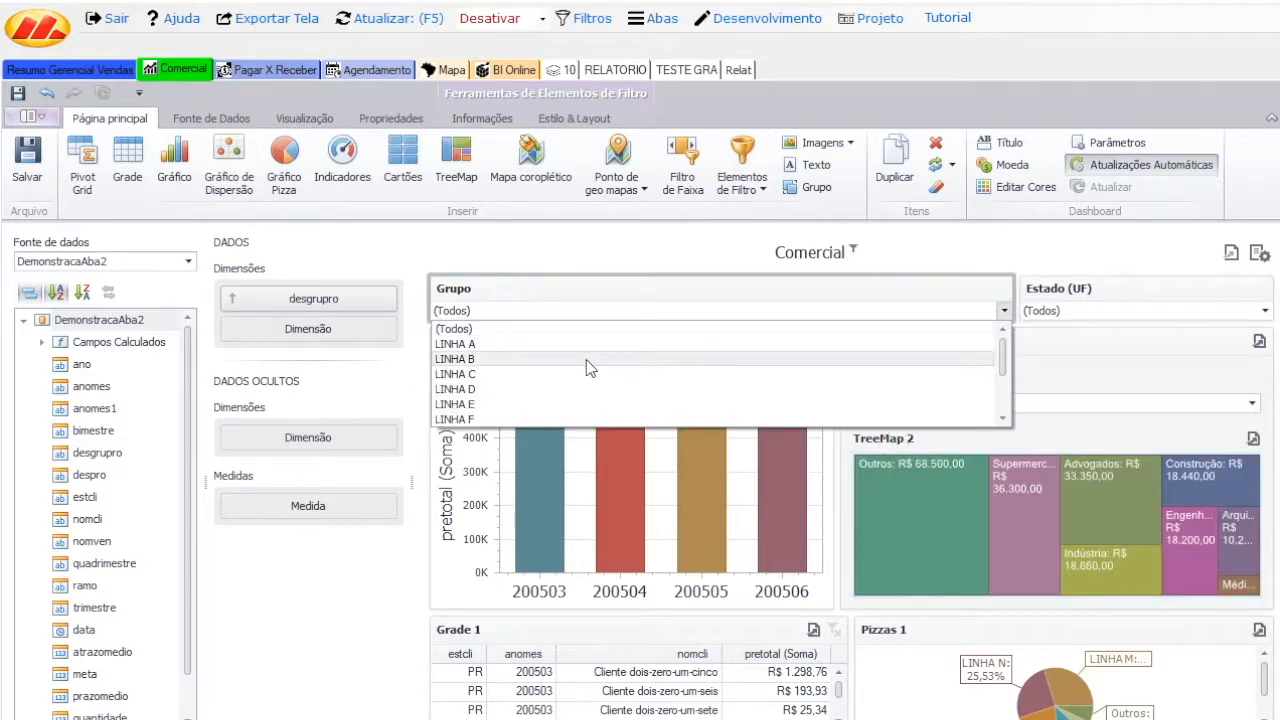
click(588, 360)
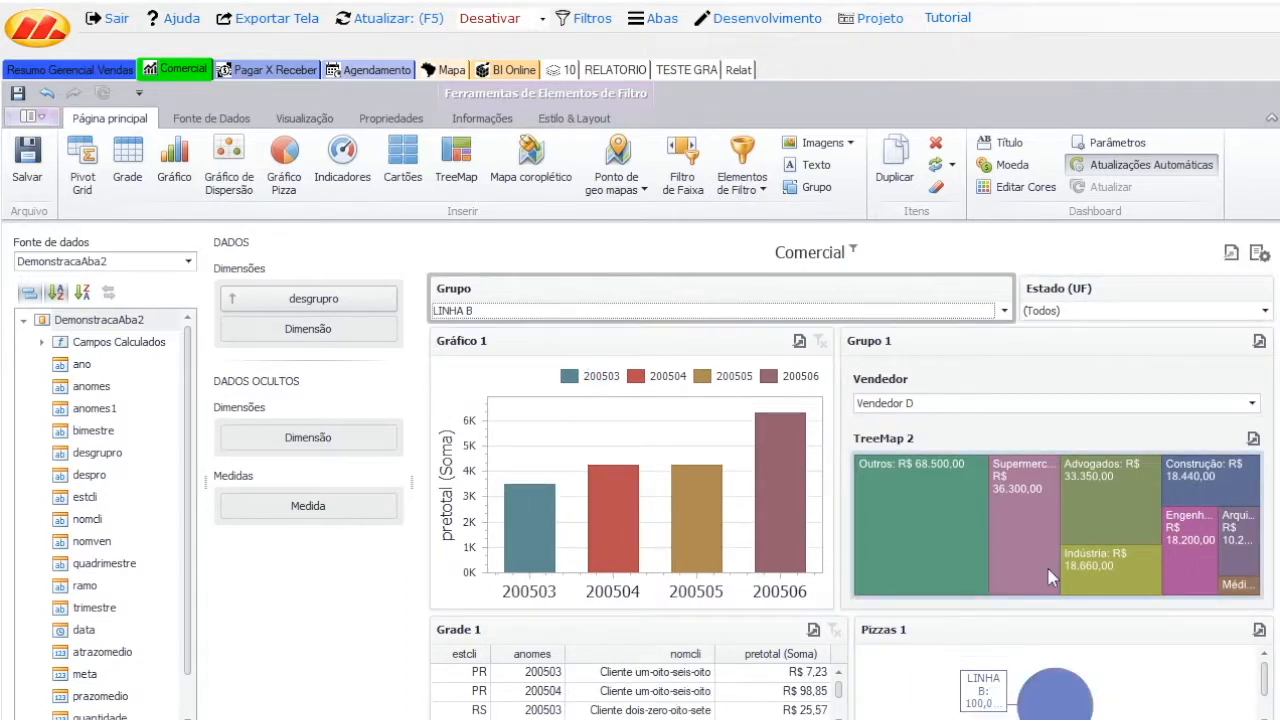
Widen the Estado (UF) filter so its edge lines up with Grupo 1 below it.
click(922, 348)
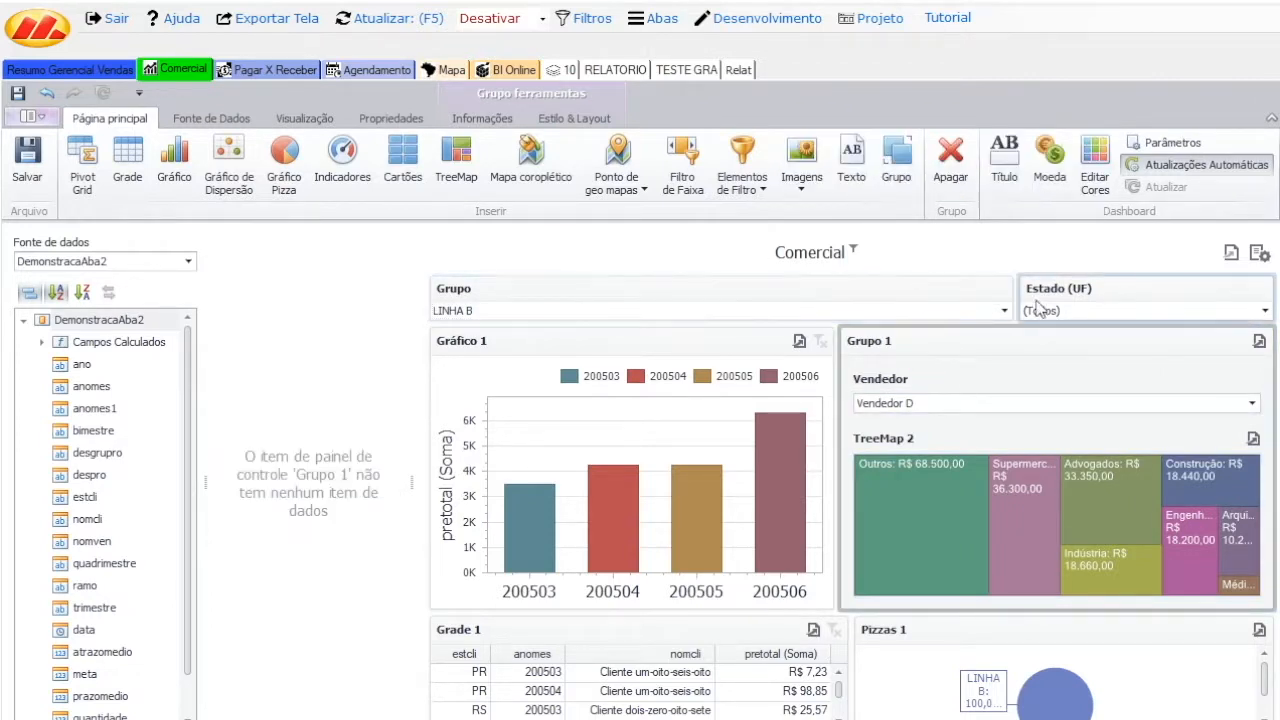
drag(1019, 300, 840, 300)
Disable the Ignore master filters option (Ignorar filtros Mestre) on Grupo 1.
click(925, 343)
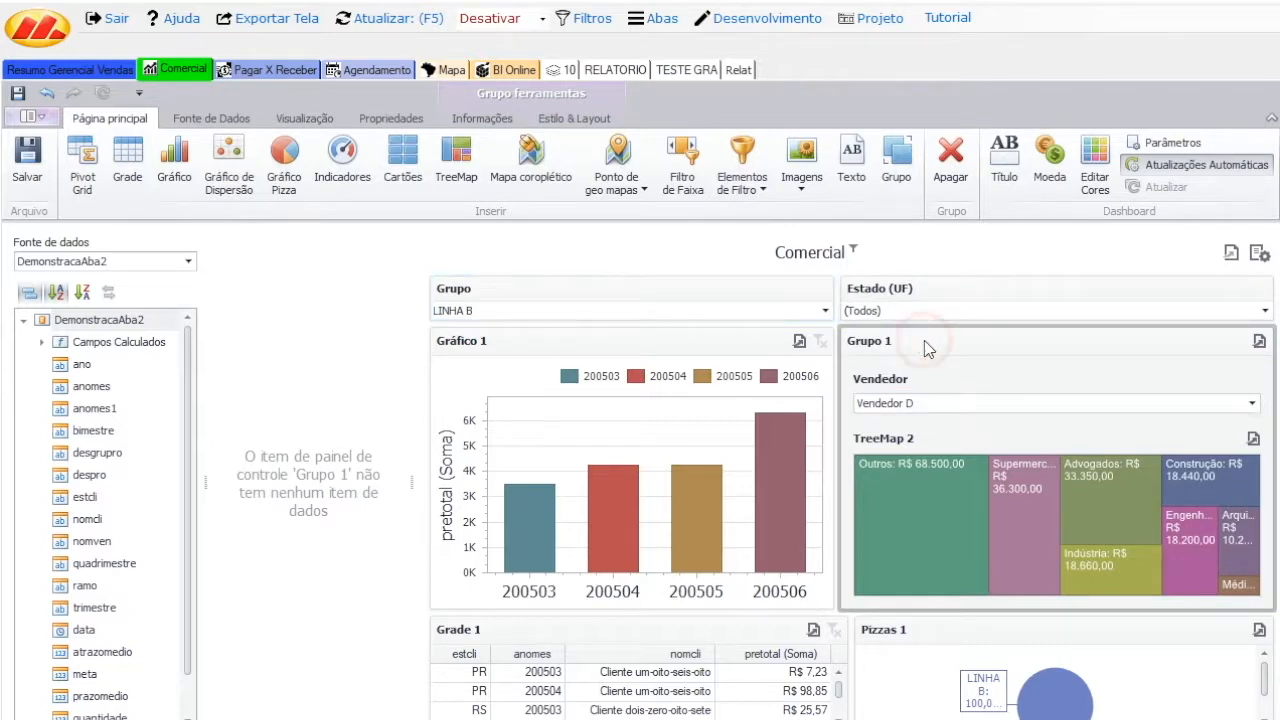
click(478, 120)
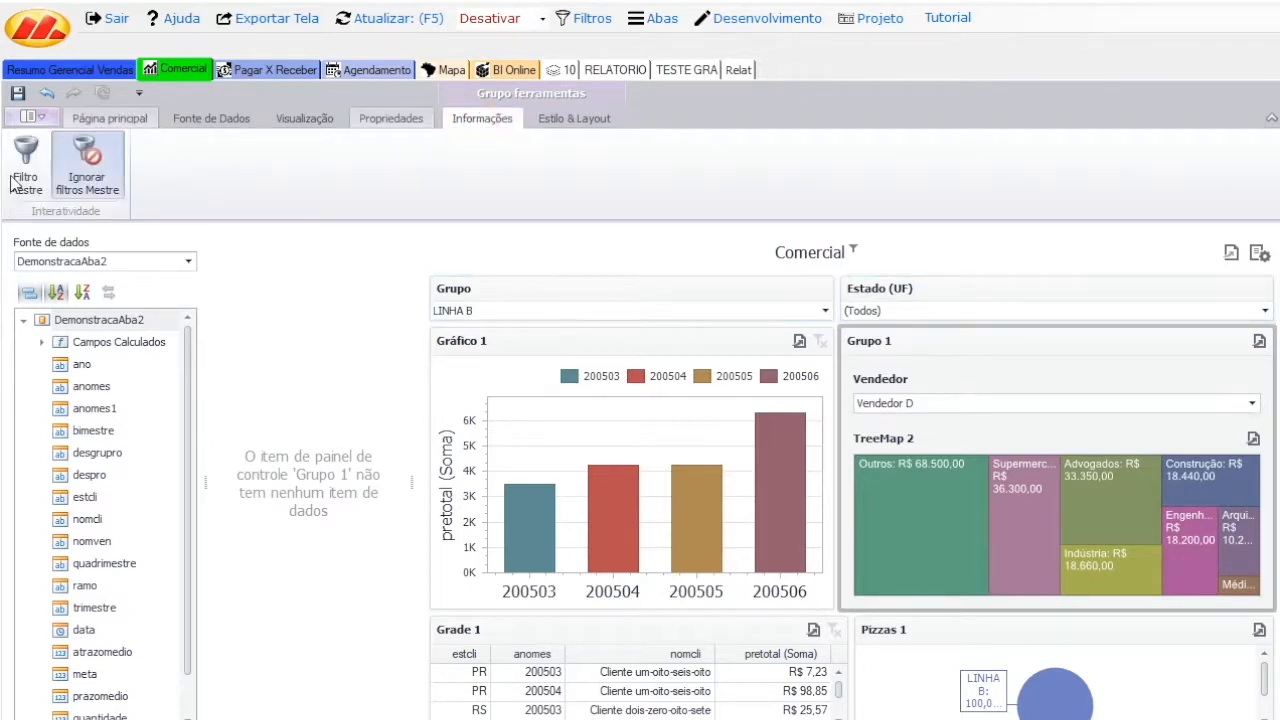
click(100, 165)
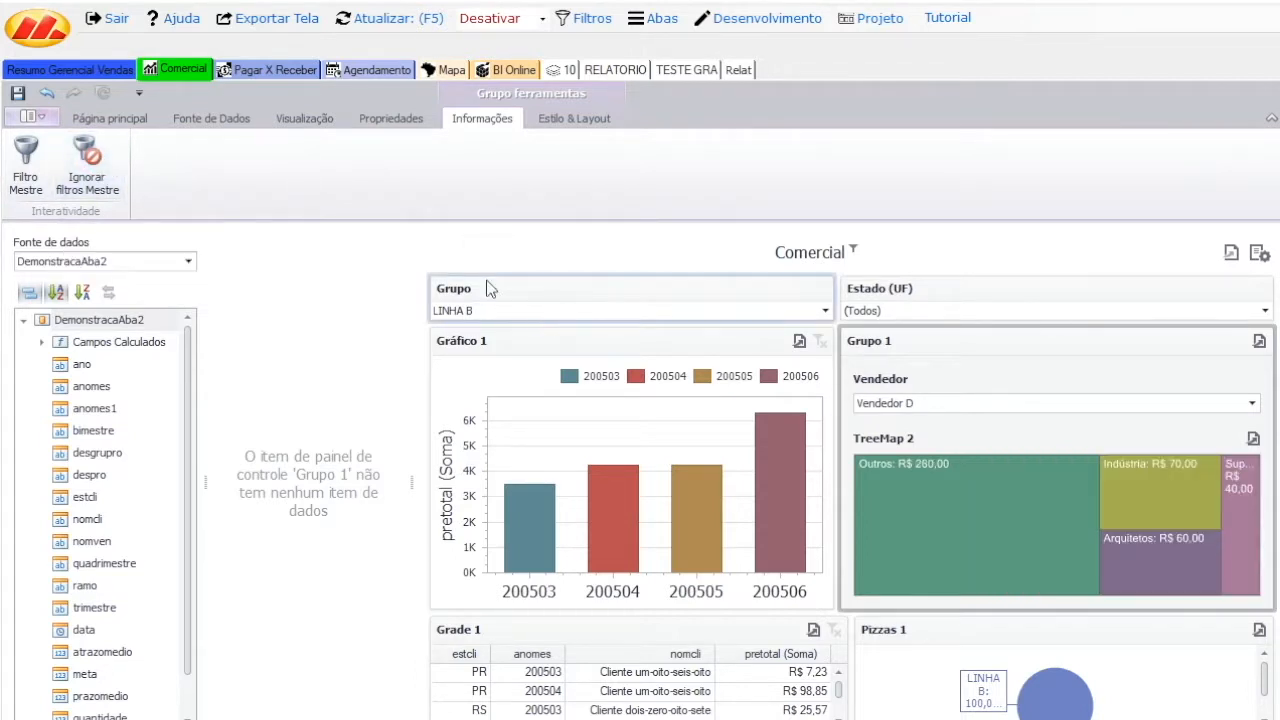
Set the dashboard's Grupo filter to LINHA A.
click(756, 317)
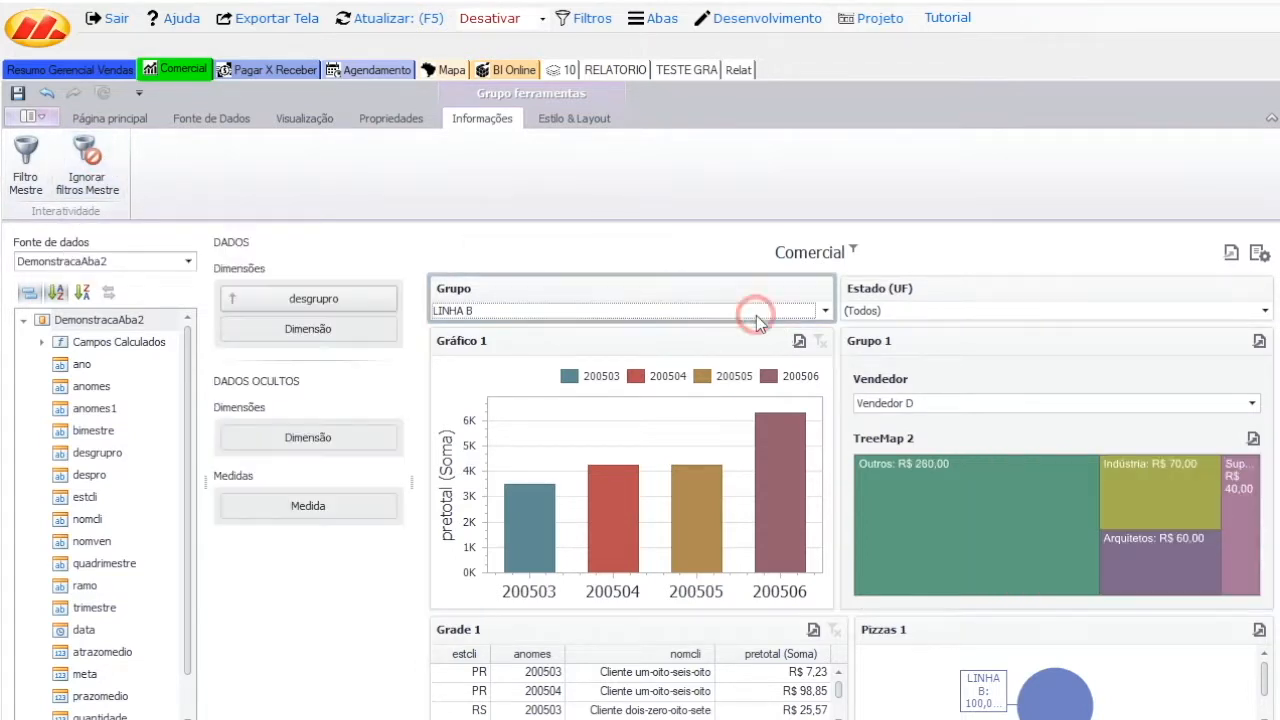
click(756, 315)
click(603, 348)
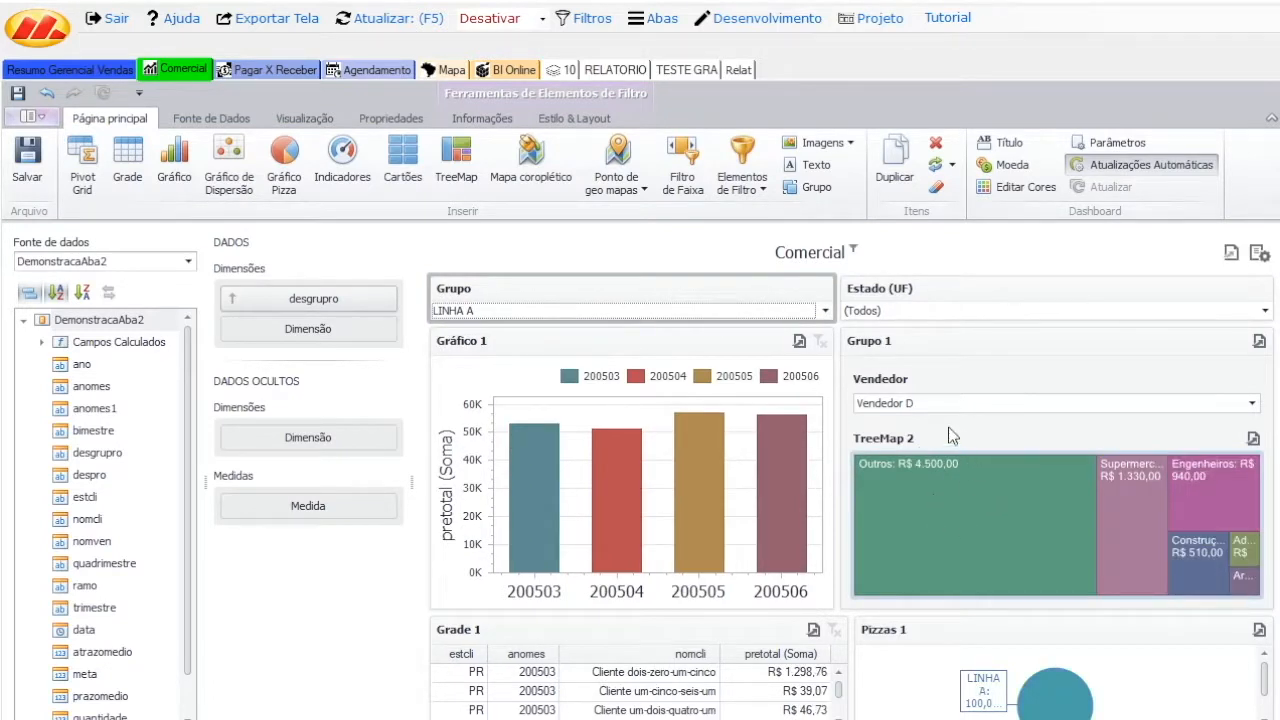
Filter TreeMap 2 by Vendedor C and after that by Vendedor F, using the Vendedor filter in Grupo 1.
click(974, 408)
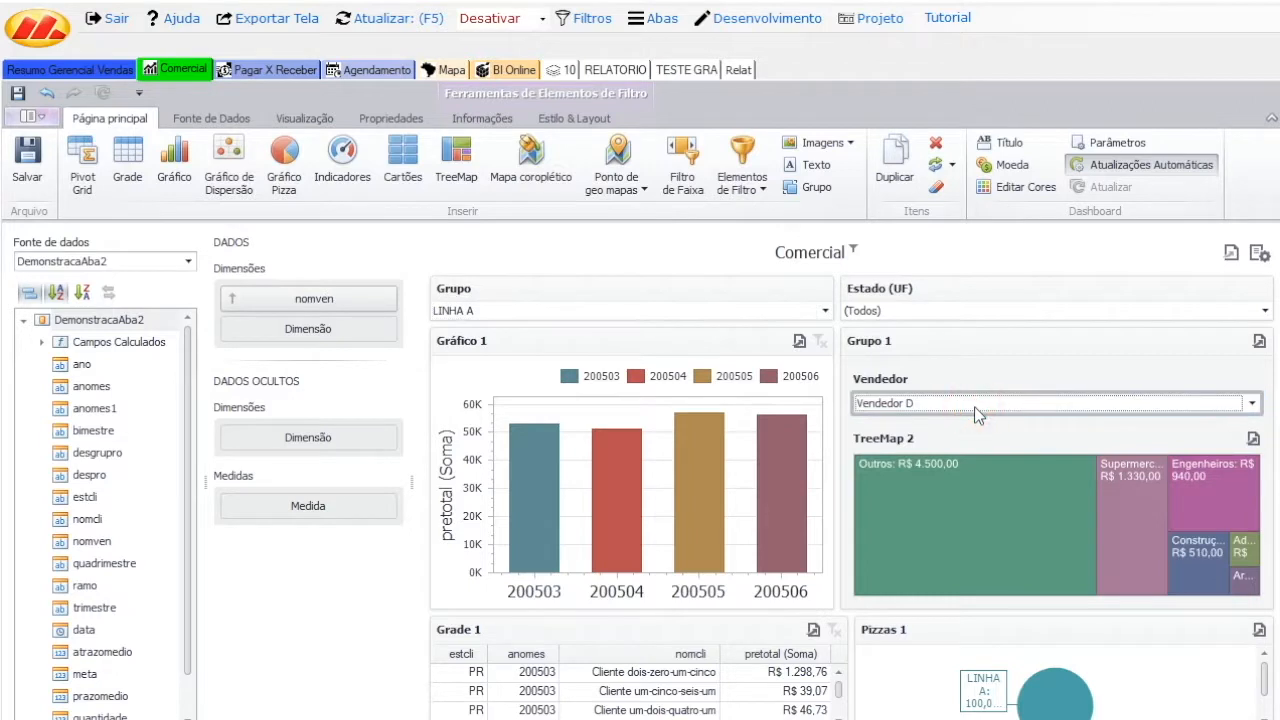
click(975, 410)
click(905, 437)
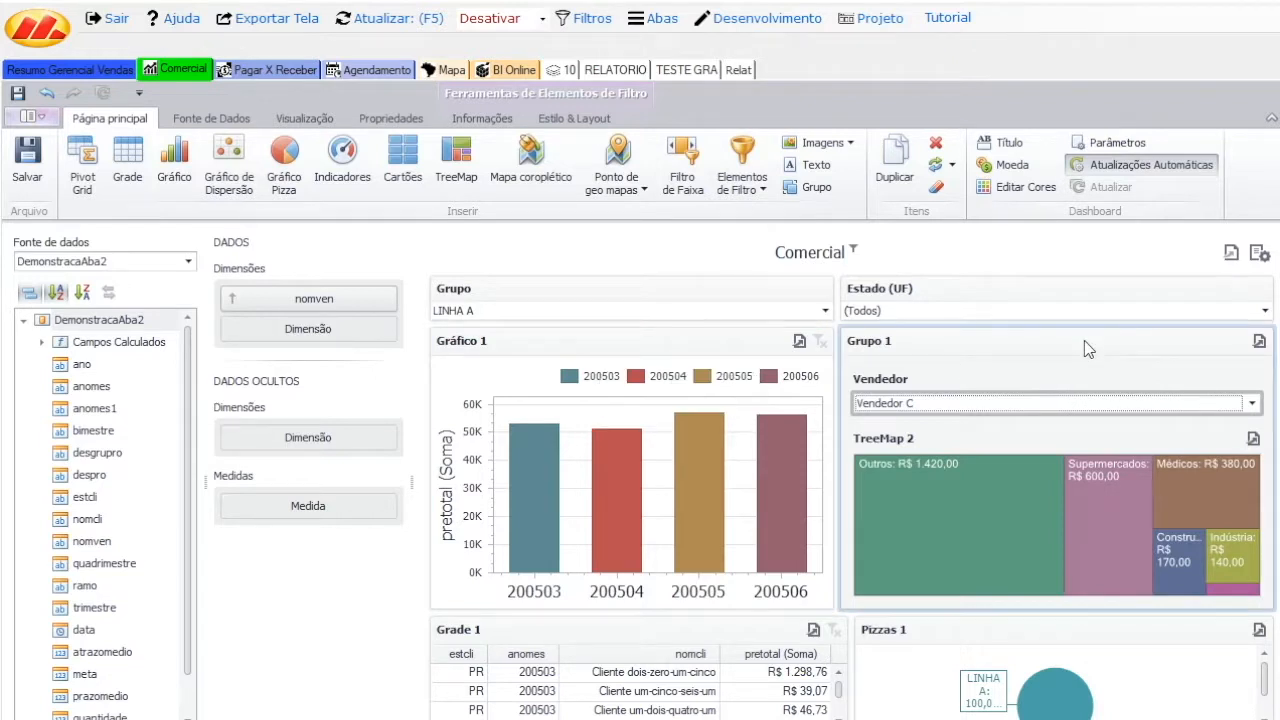
click(986, 404)
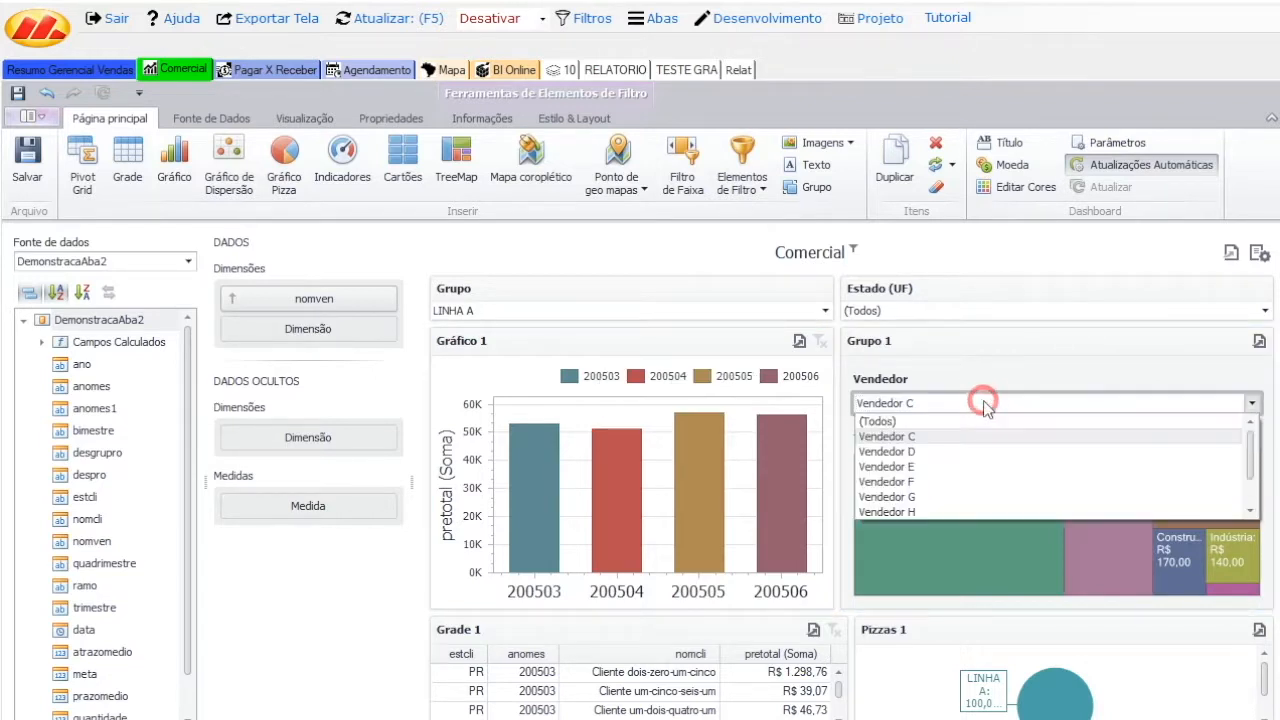
click(953, 481)
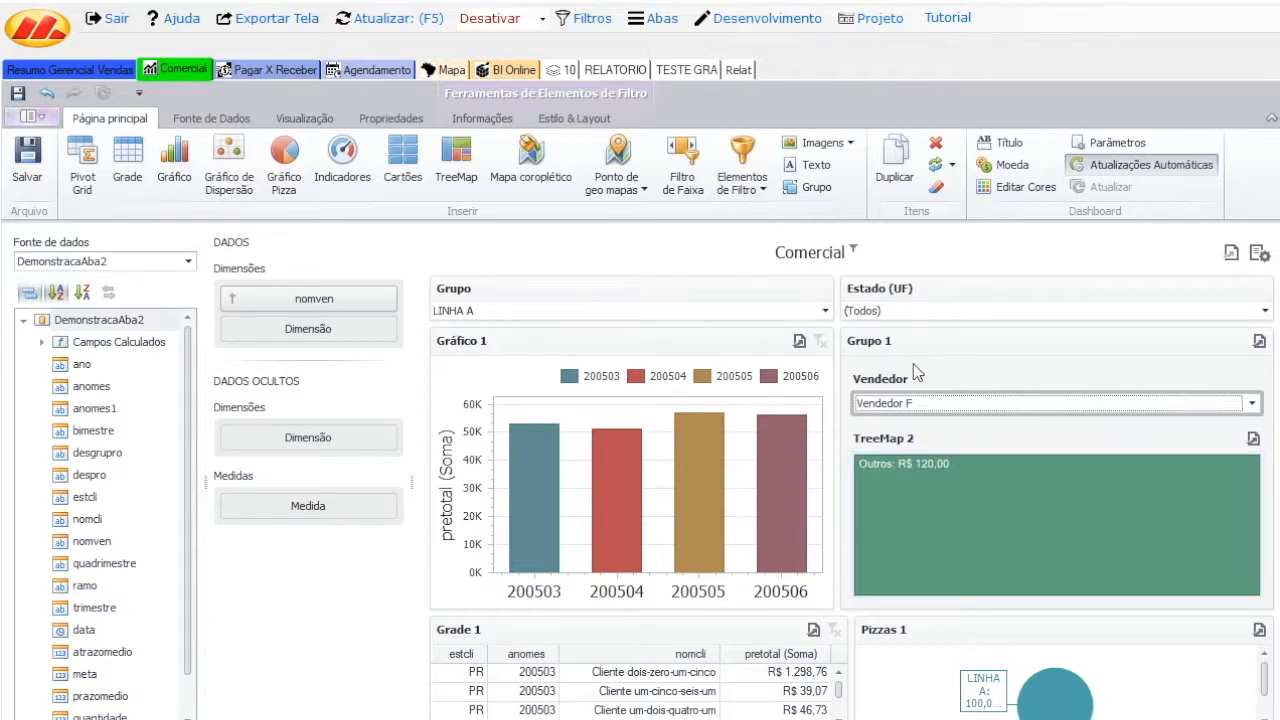
click(927, 340)
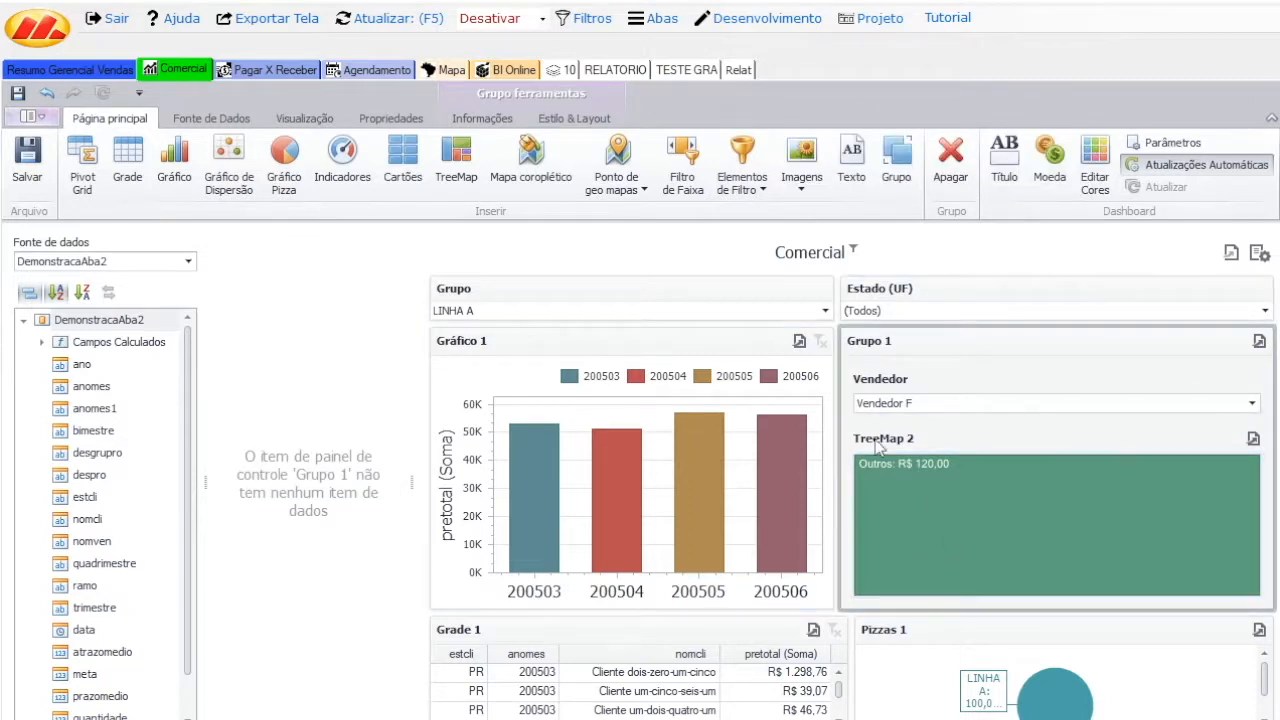
right_click(941, 351)
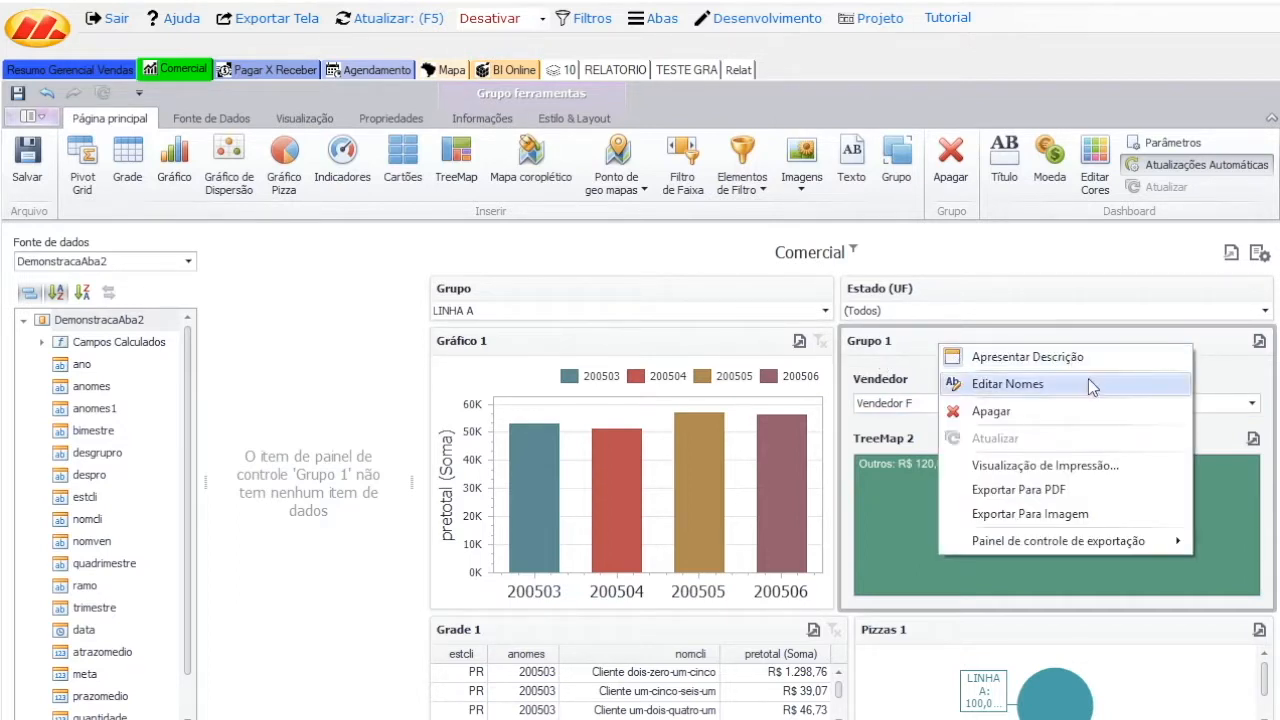
click(922, 346)
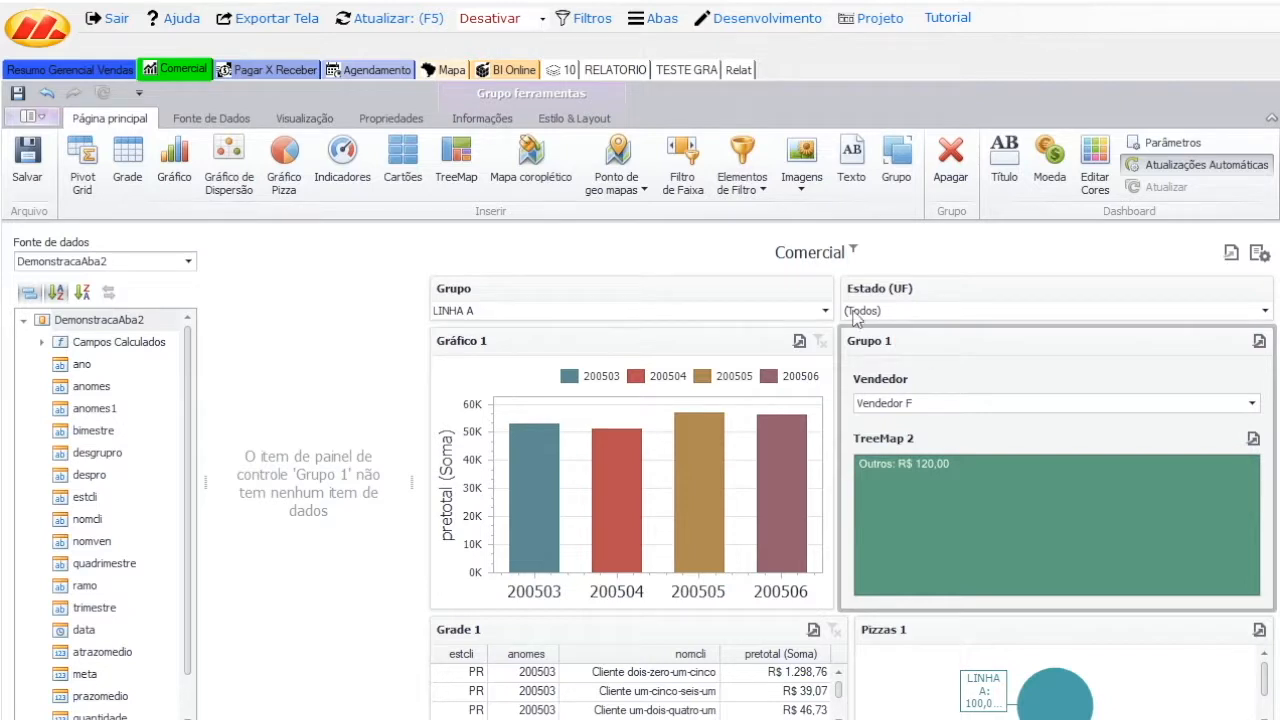
Duplicate the Gráfico 1 chart on the dashboard.
mouse_move(643, 460)
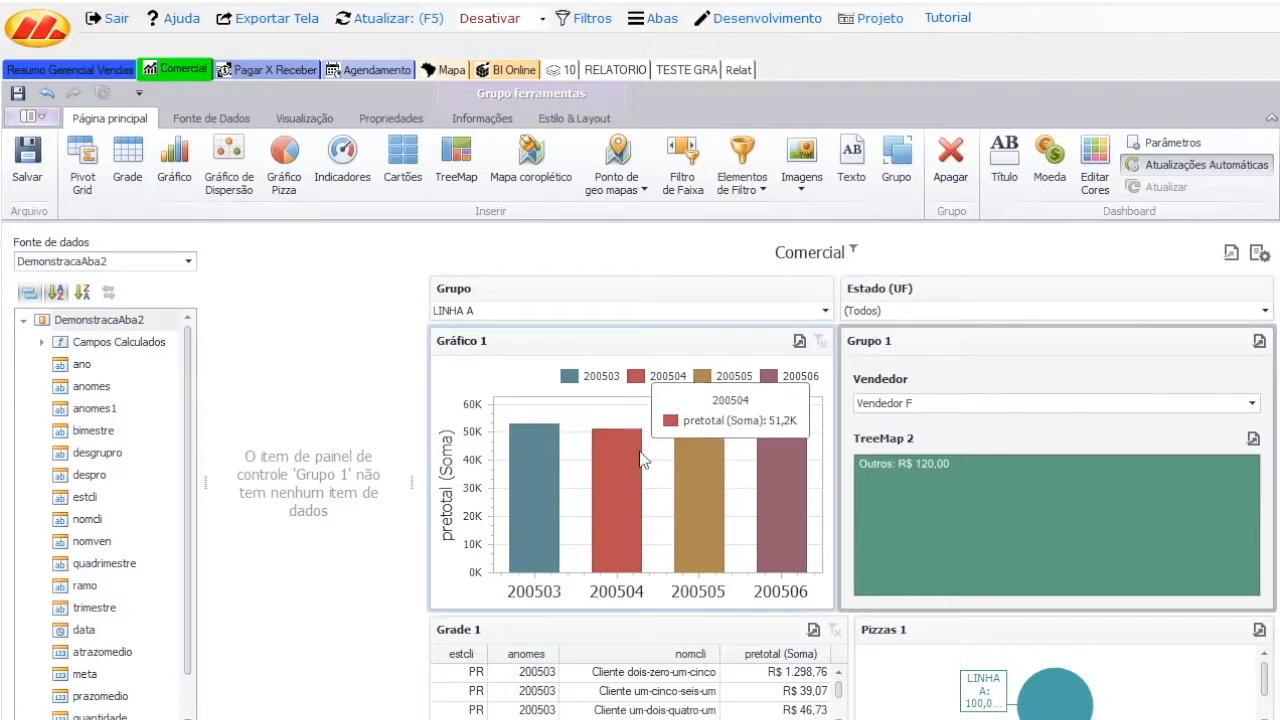
click(503, 378)
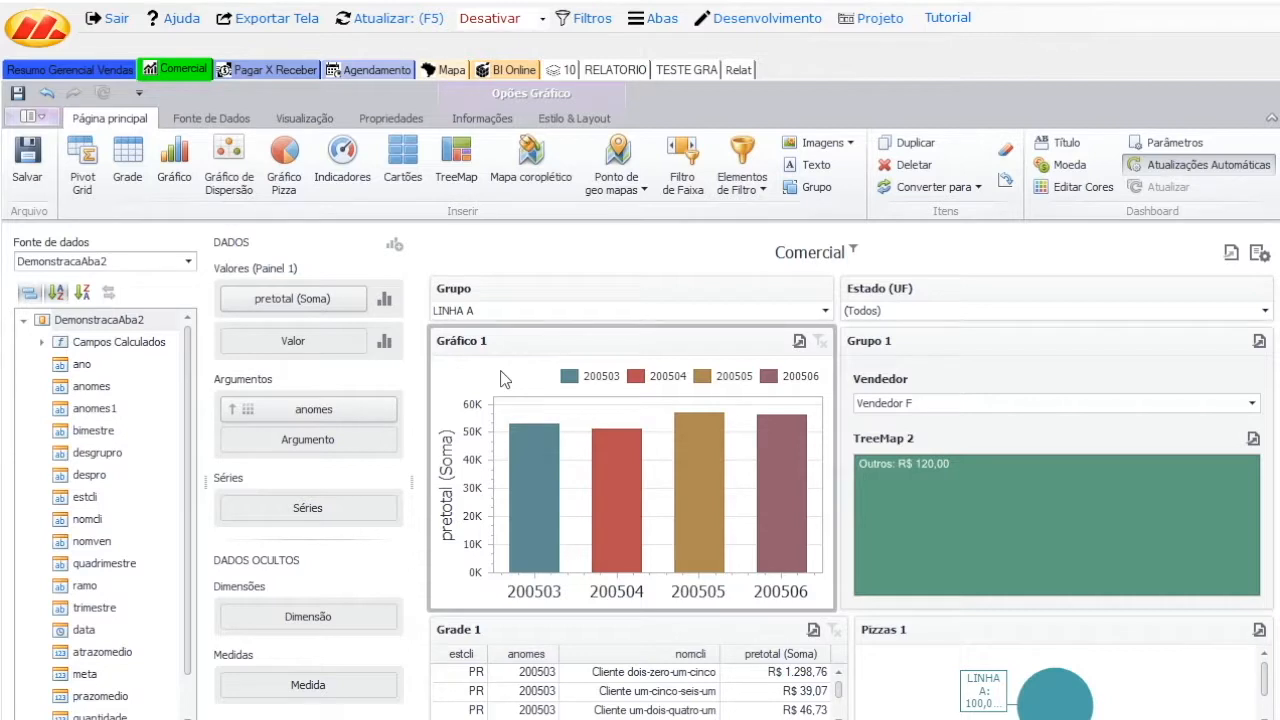
right_click(501, 373)
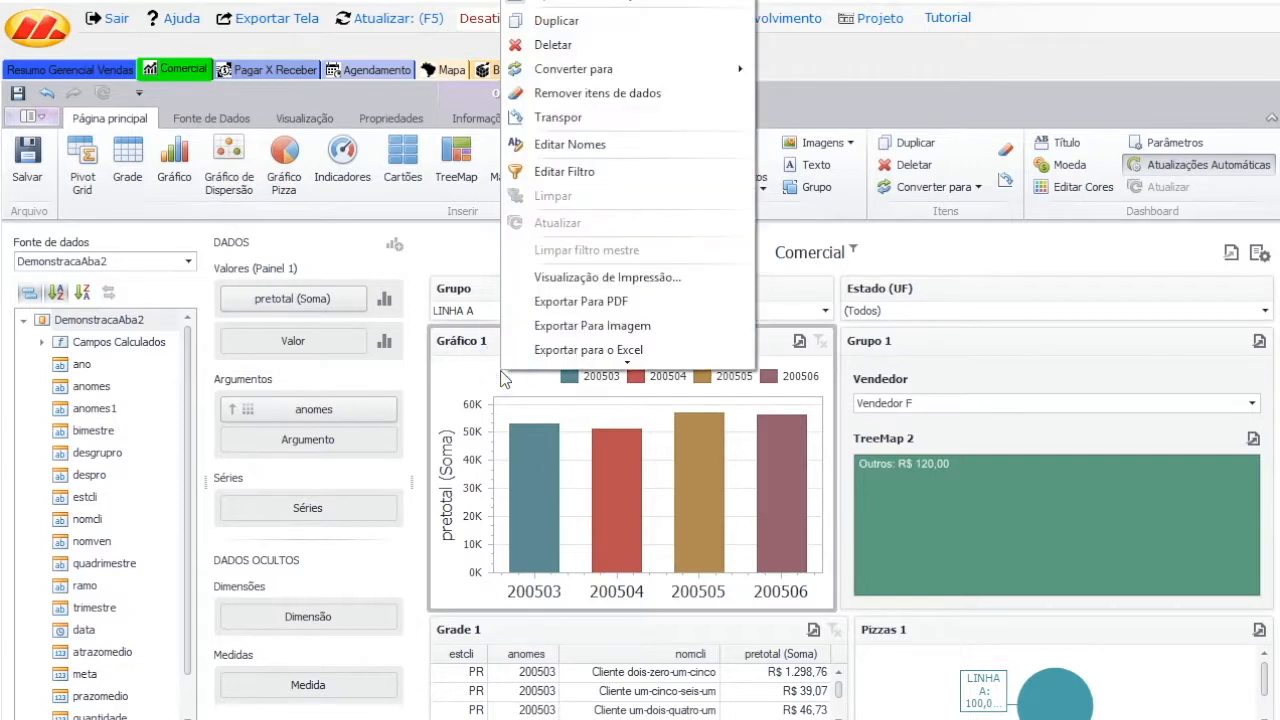
click(581, 22)
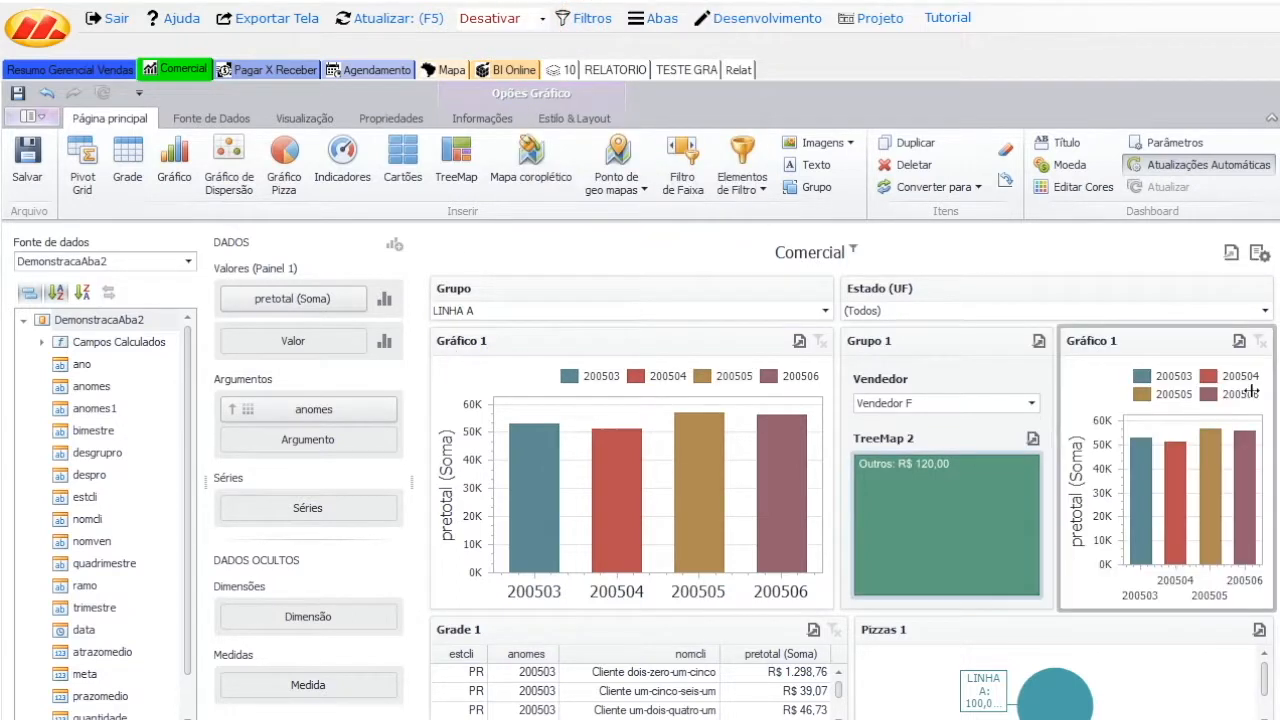
Delete the duplicated Gráfico 1 chart beside Grupo 1.
mouse_move(1178, 462)
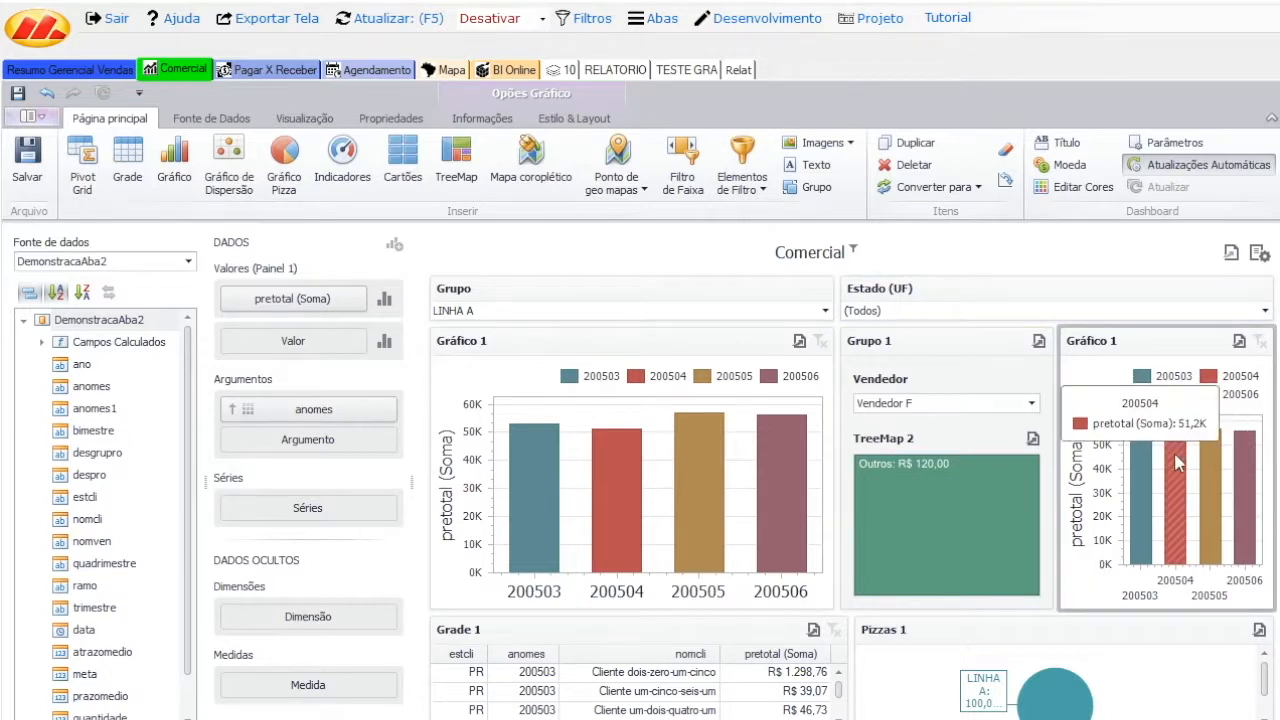
right_click(1100, 464)
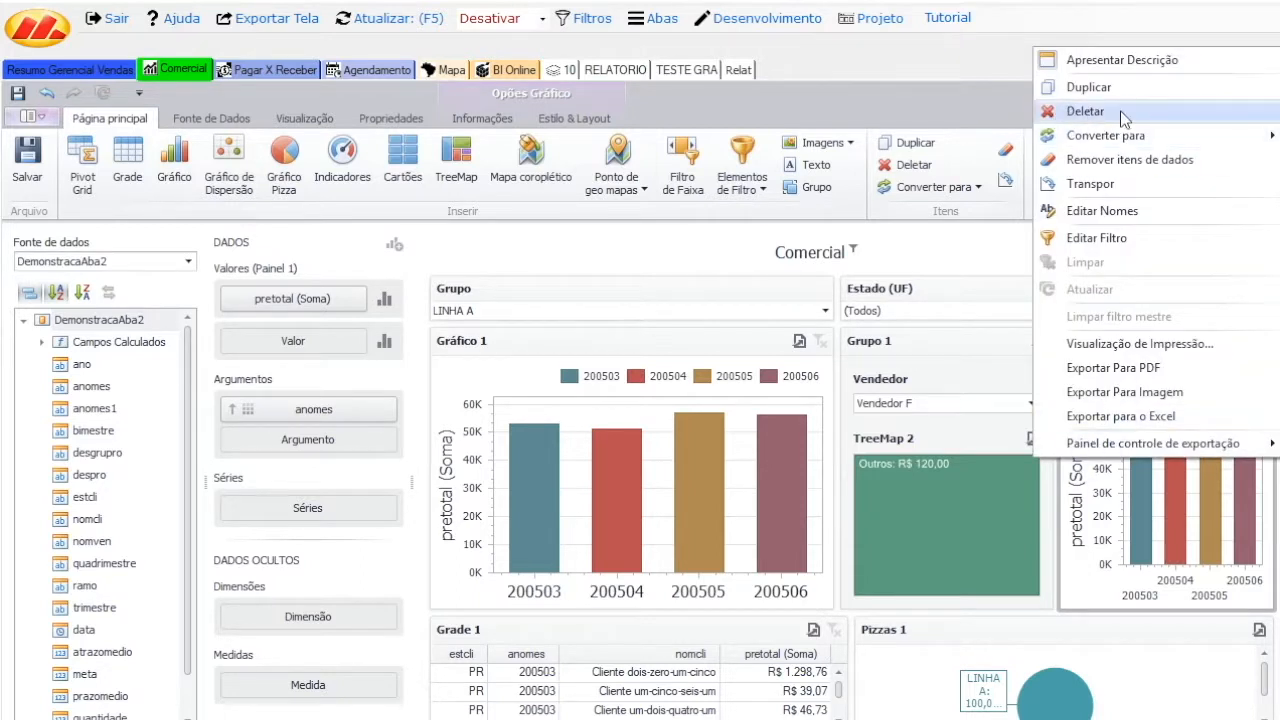
click(956, 88)
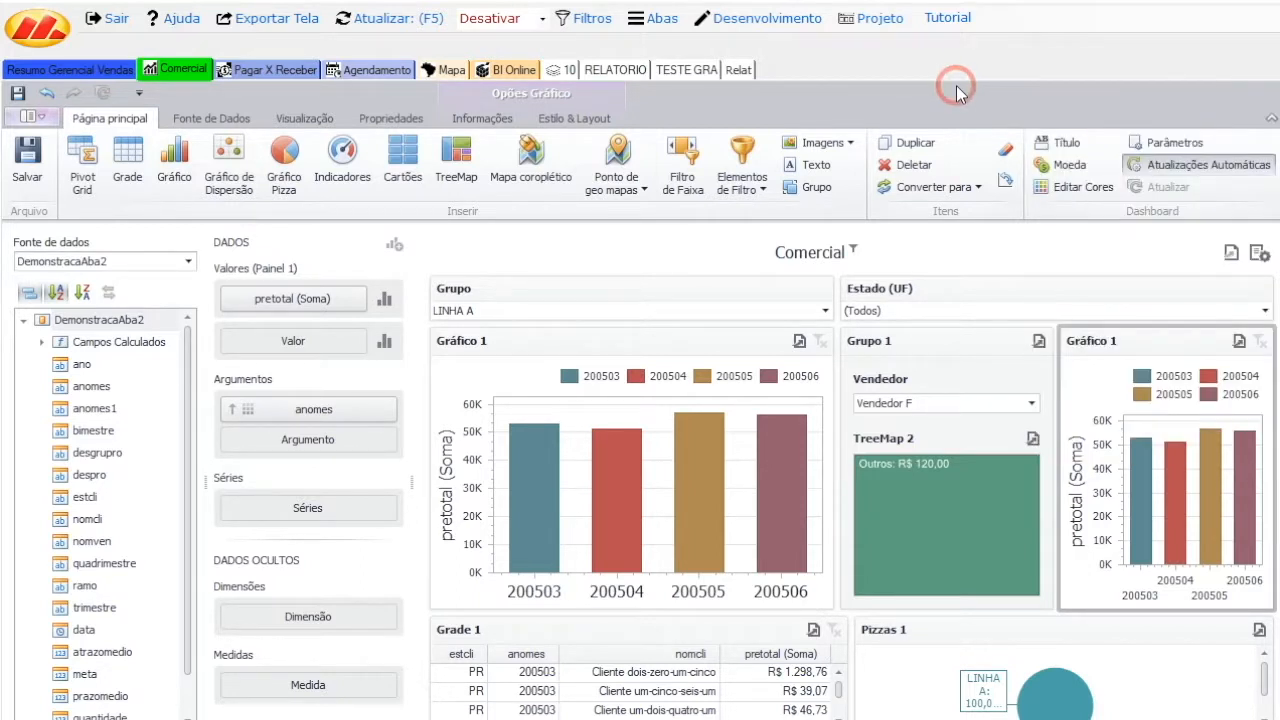
click(911, 166)
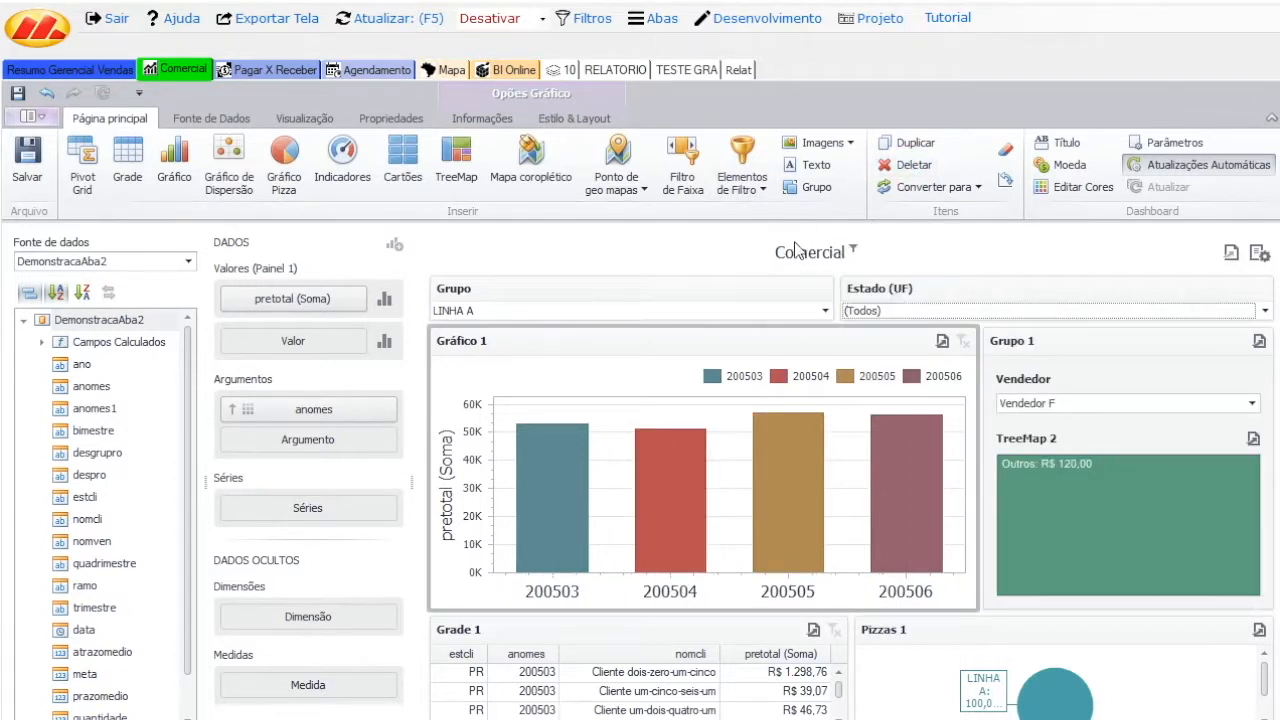
Check the active master filters beside the dashboard title, and set the title's alignment to Esquerda.
mouse_move(858, 254)
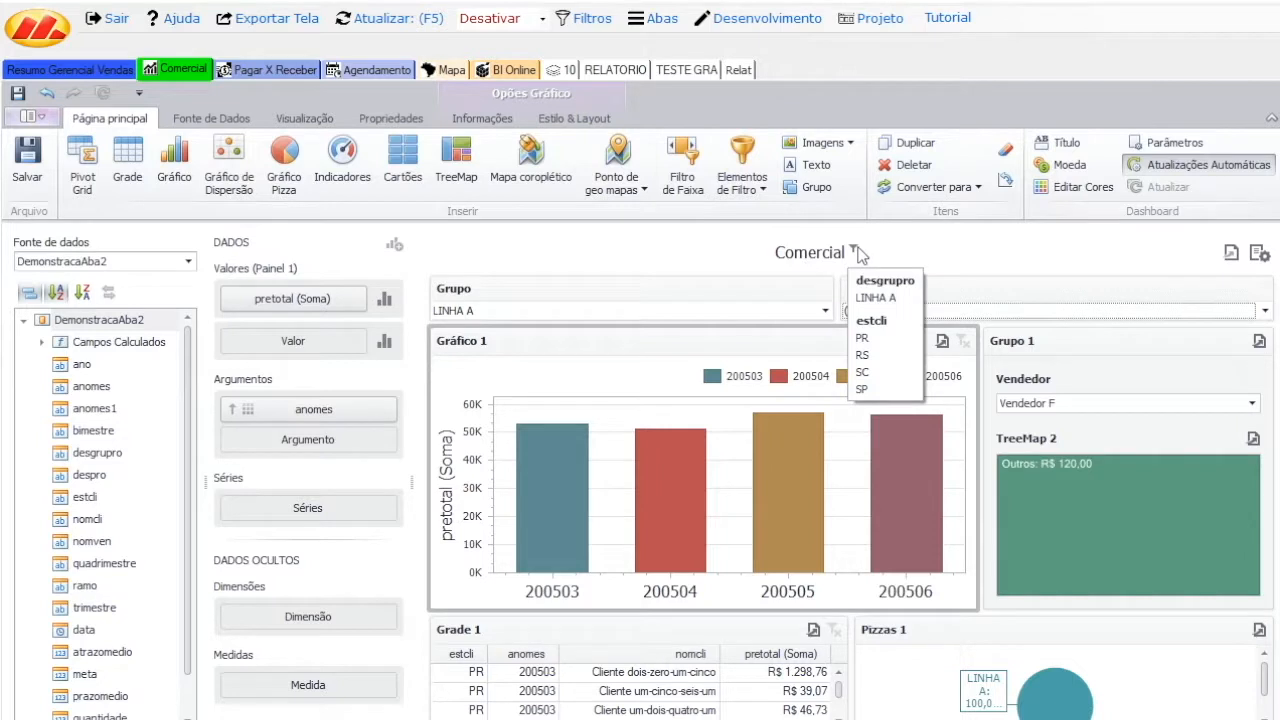
click(1058, 143)
click(660, 266)
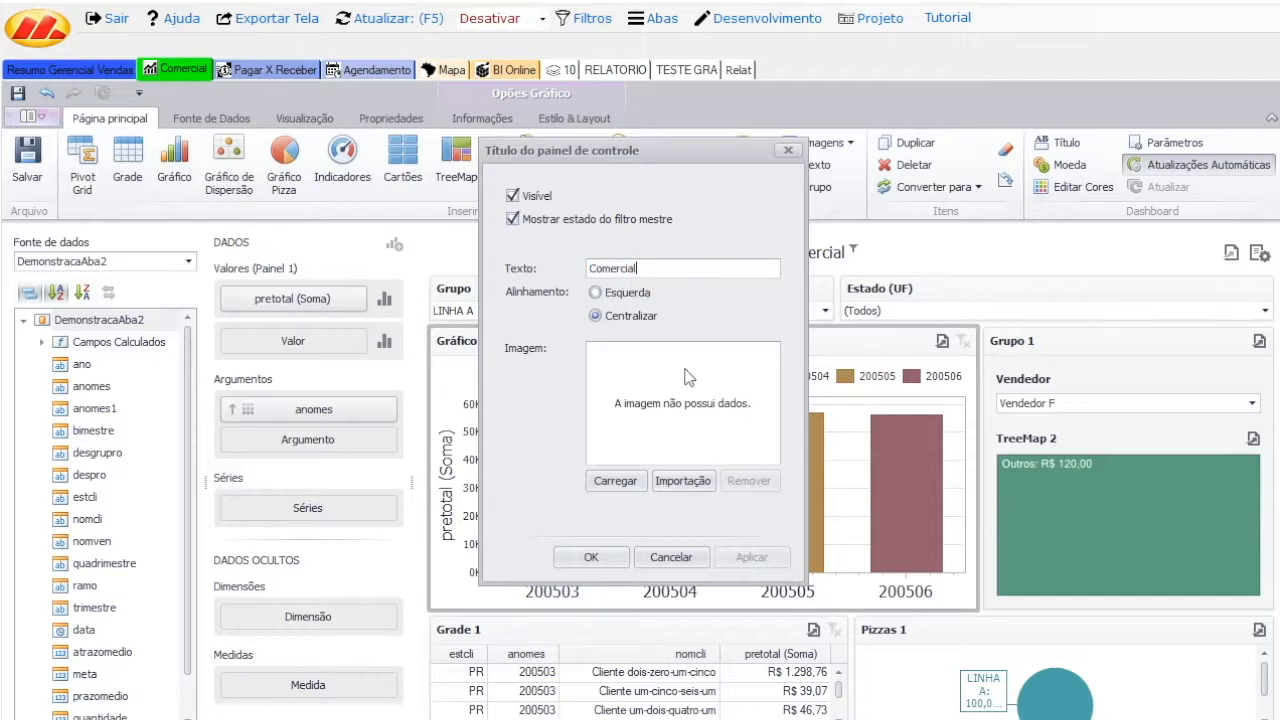
click(622, 293)
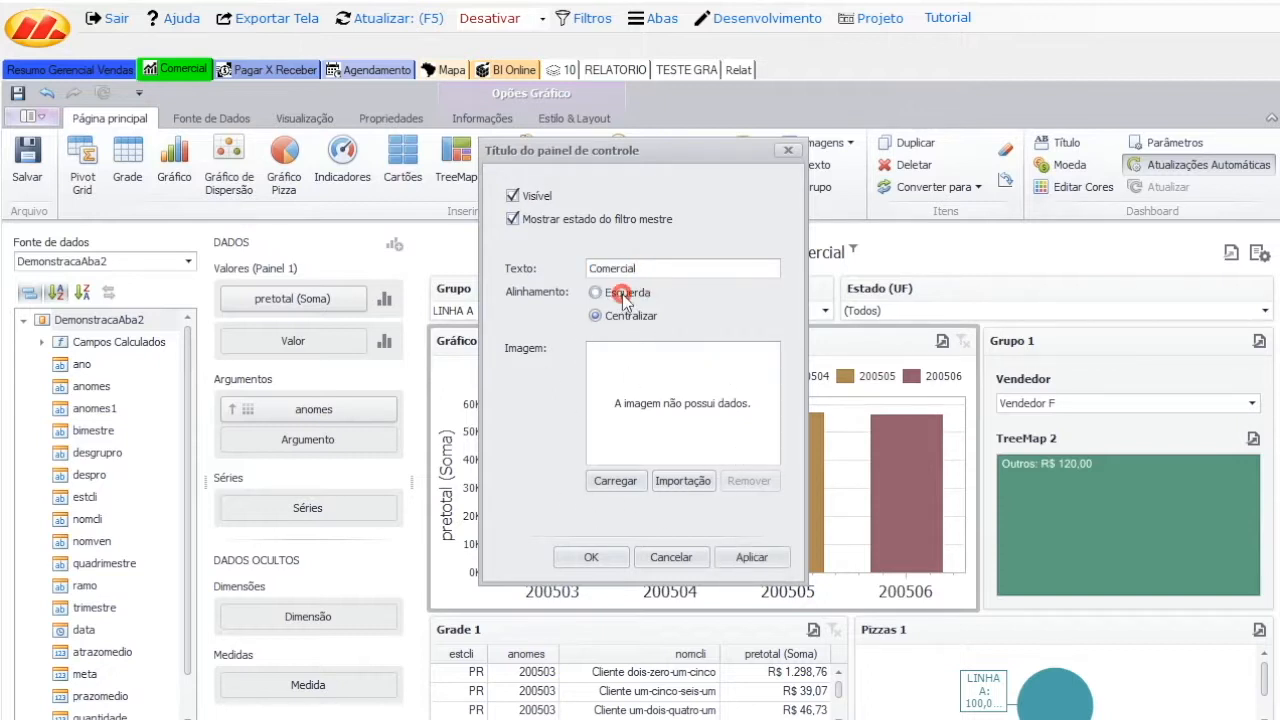
click(745, 553)
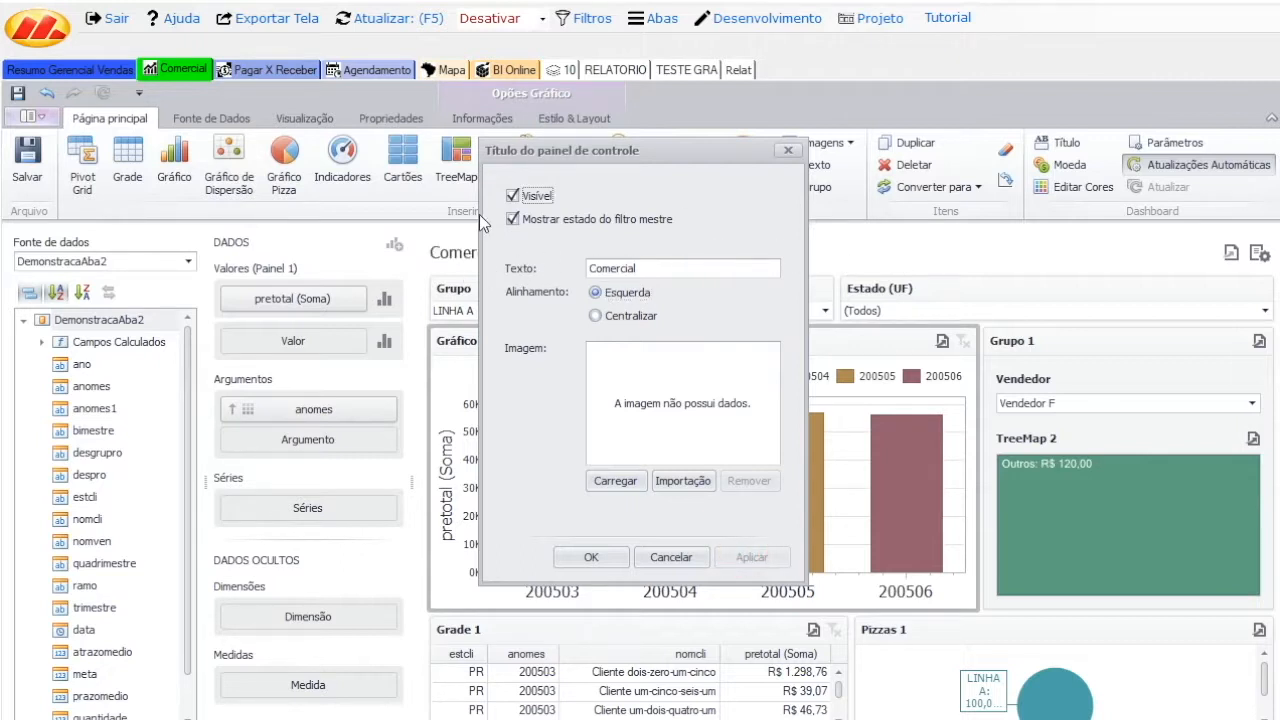
Hide the dashboard title by turning off its Visível option, and apply the change.
click(520, 197)
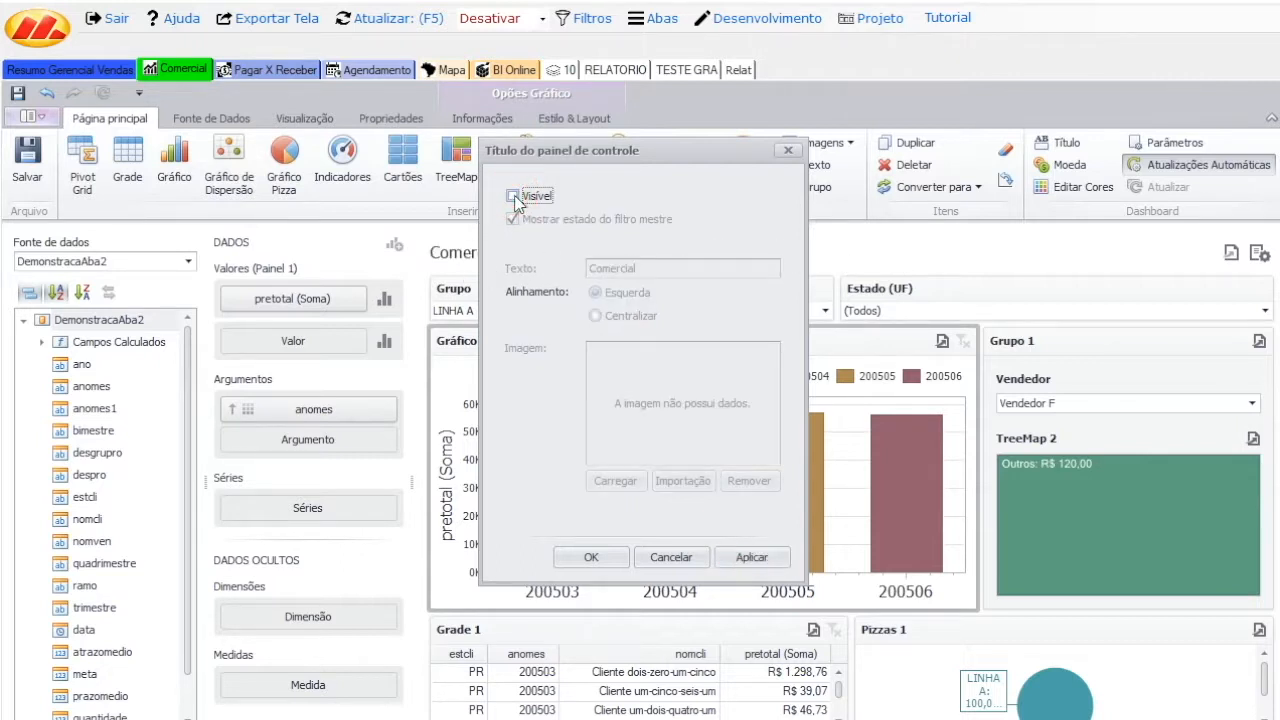
click(750, 557)
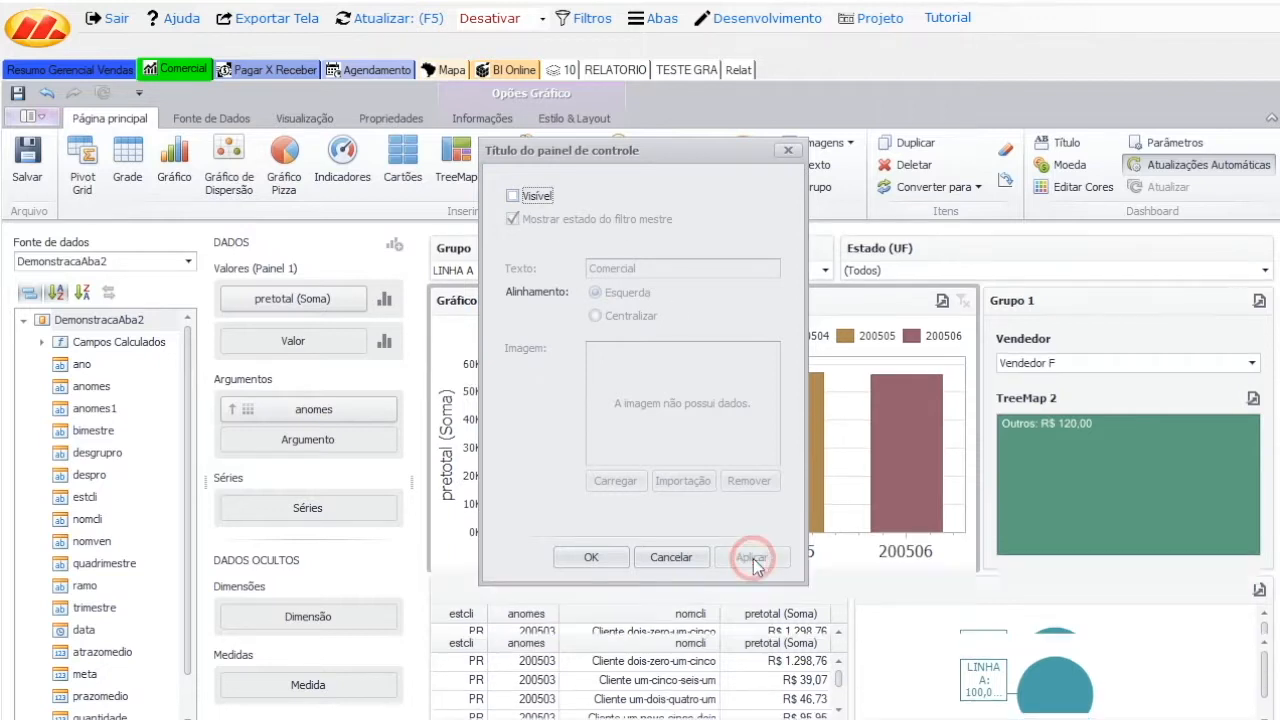
click(606, 563)
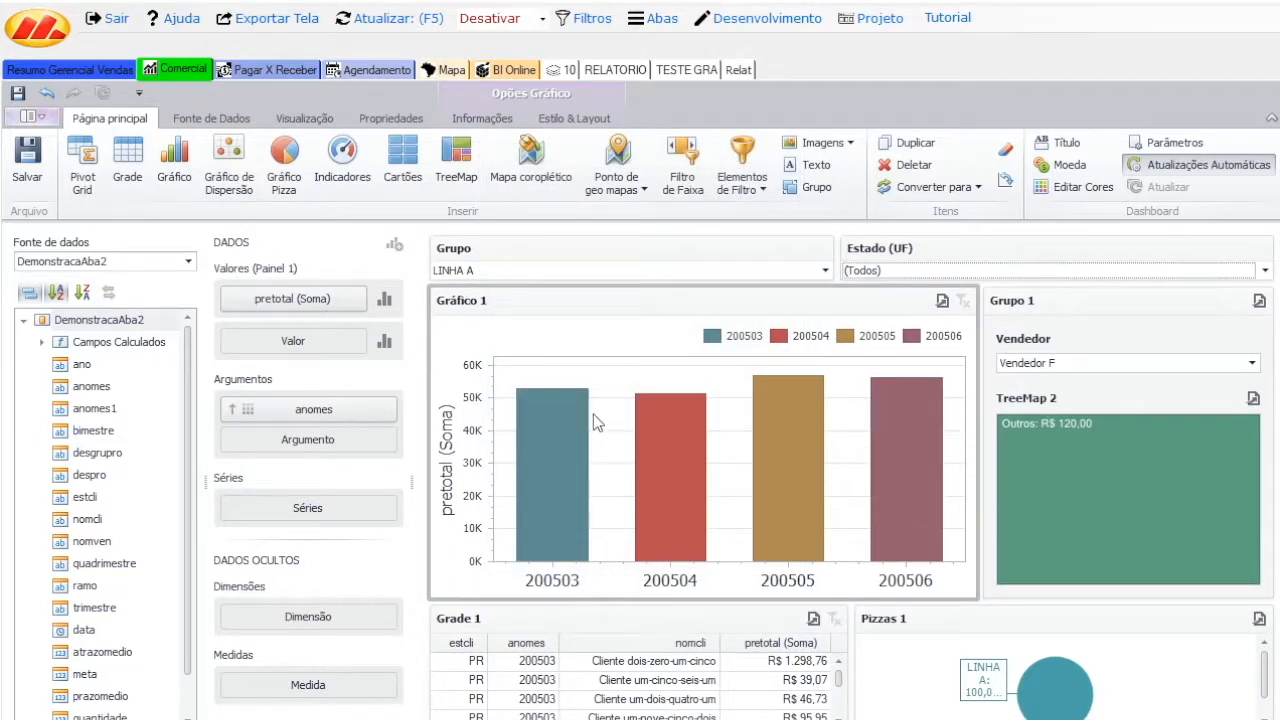
Examine the fields and comparison operators available for a condition in Gráfico 1's filter editor, leaving the chart unfiltered.
mouse_move(575, 398)
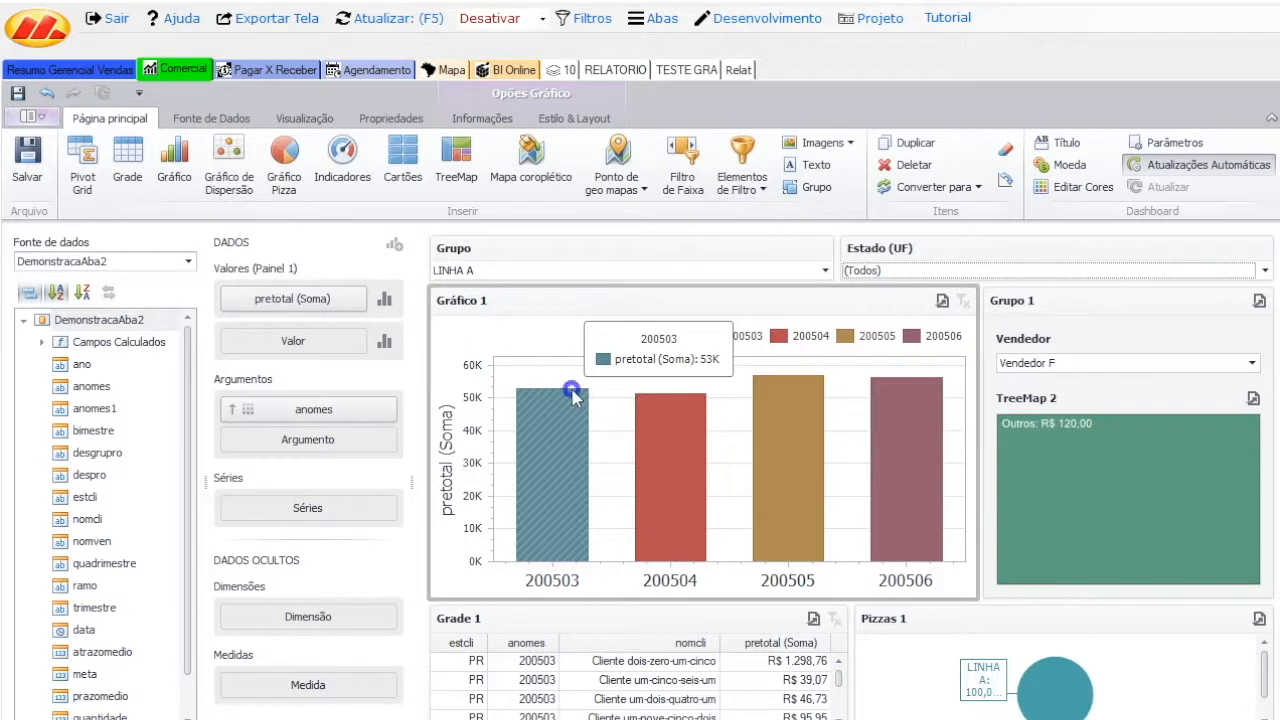
right_click(572, 393)
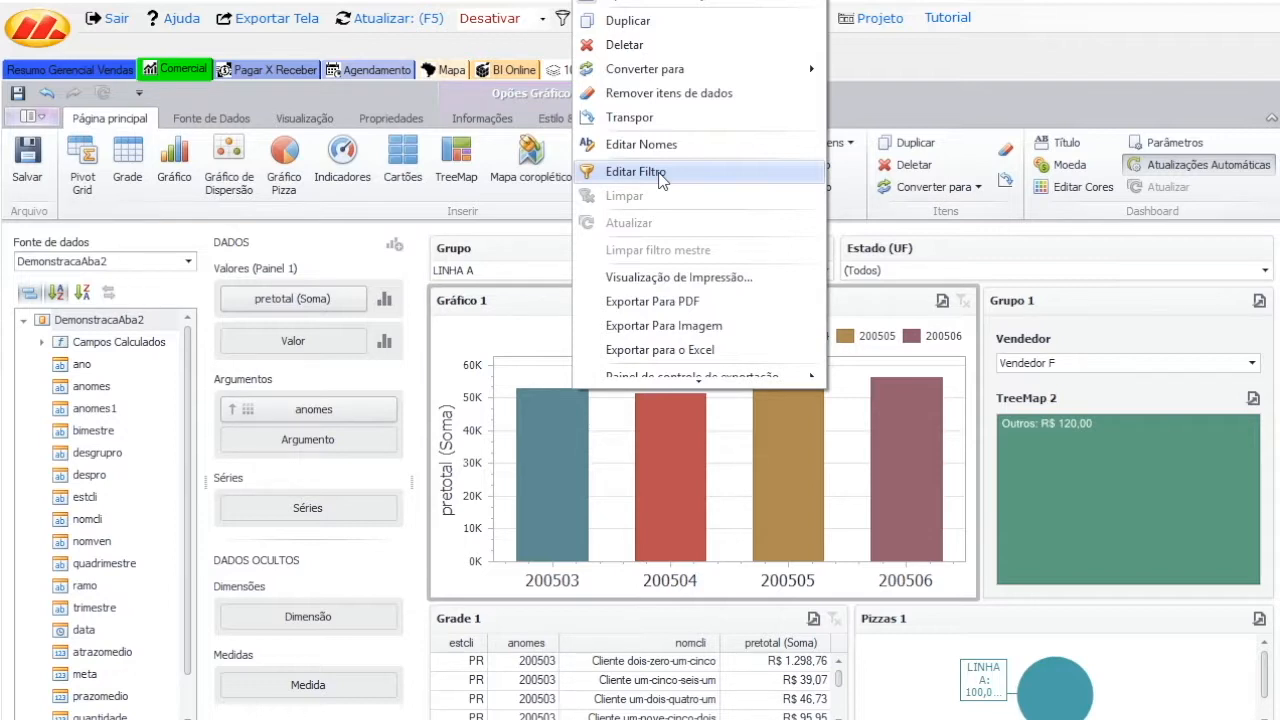
click(660, 176)
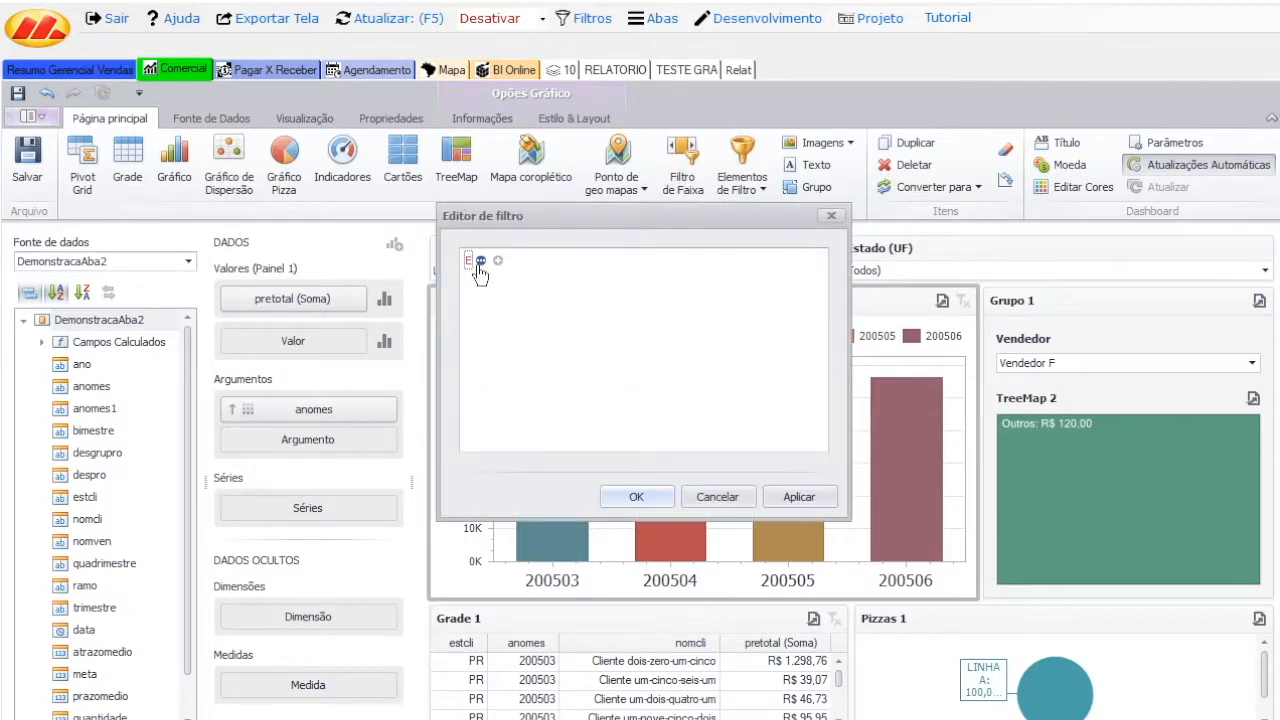
click(480, 261)
click(510, 280)
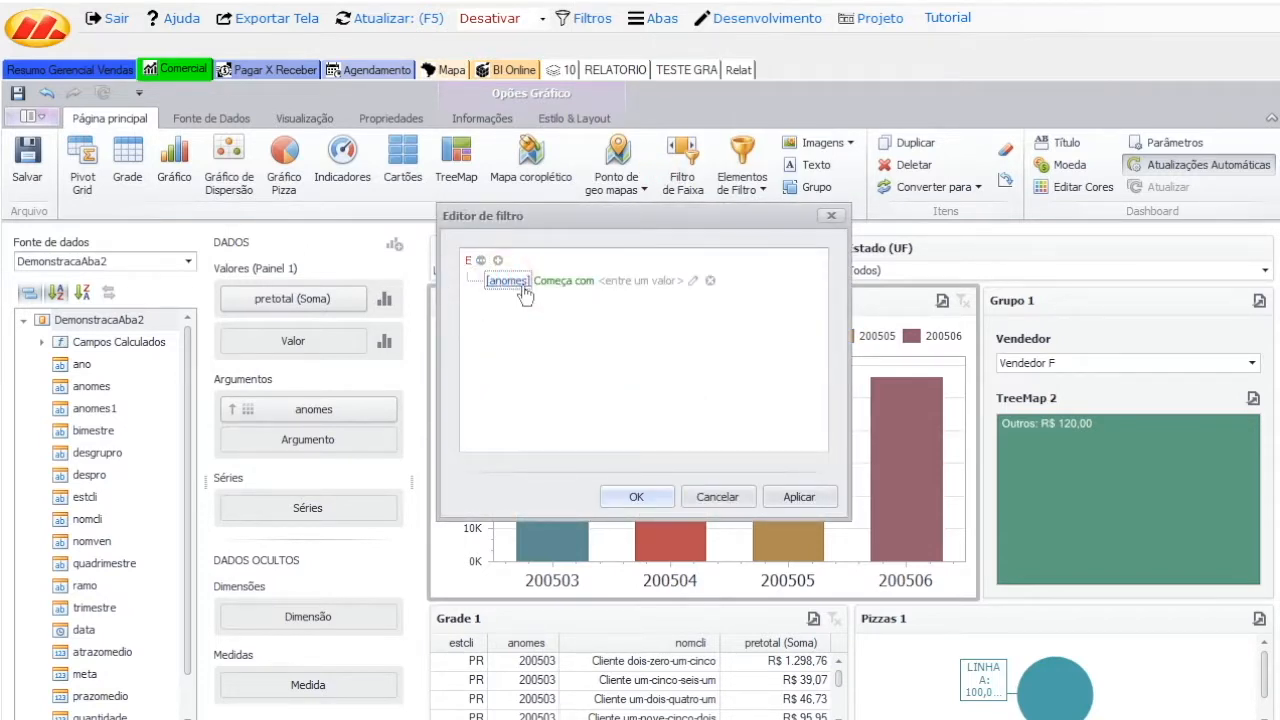
click(518, 282)
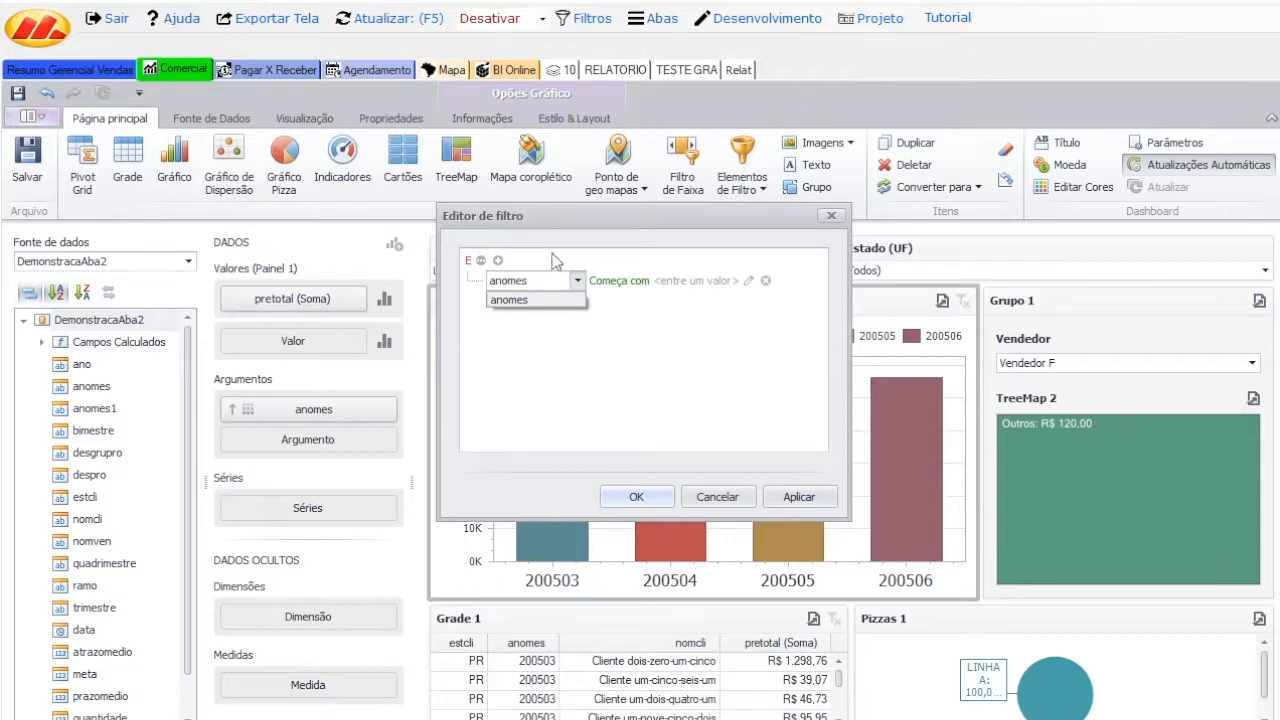
click(628, 280)
click(567, 281)
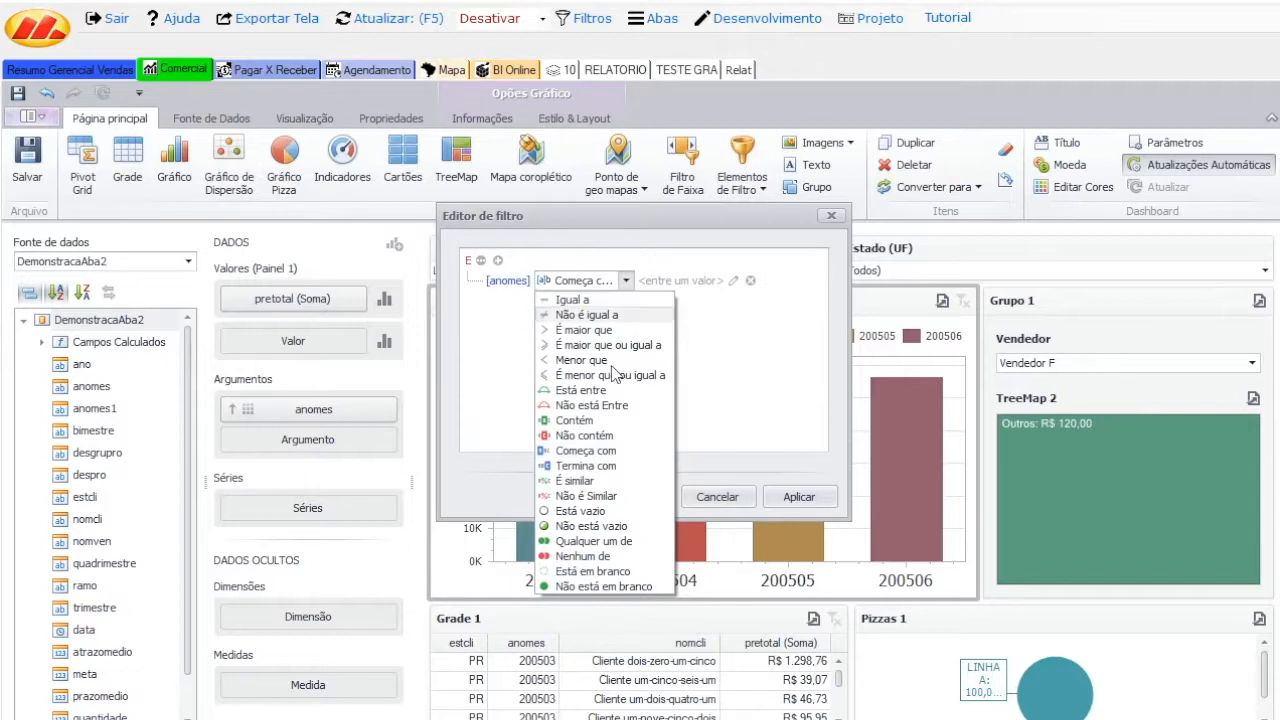
click(726, 386)
click(506, 281)
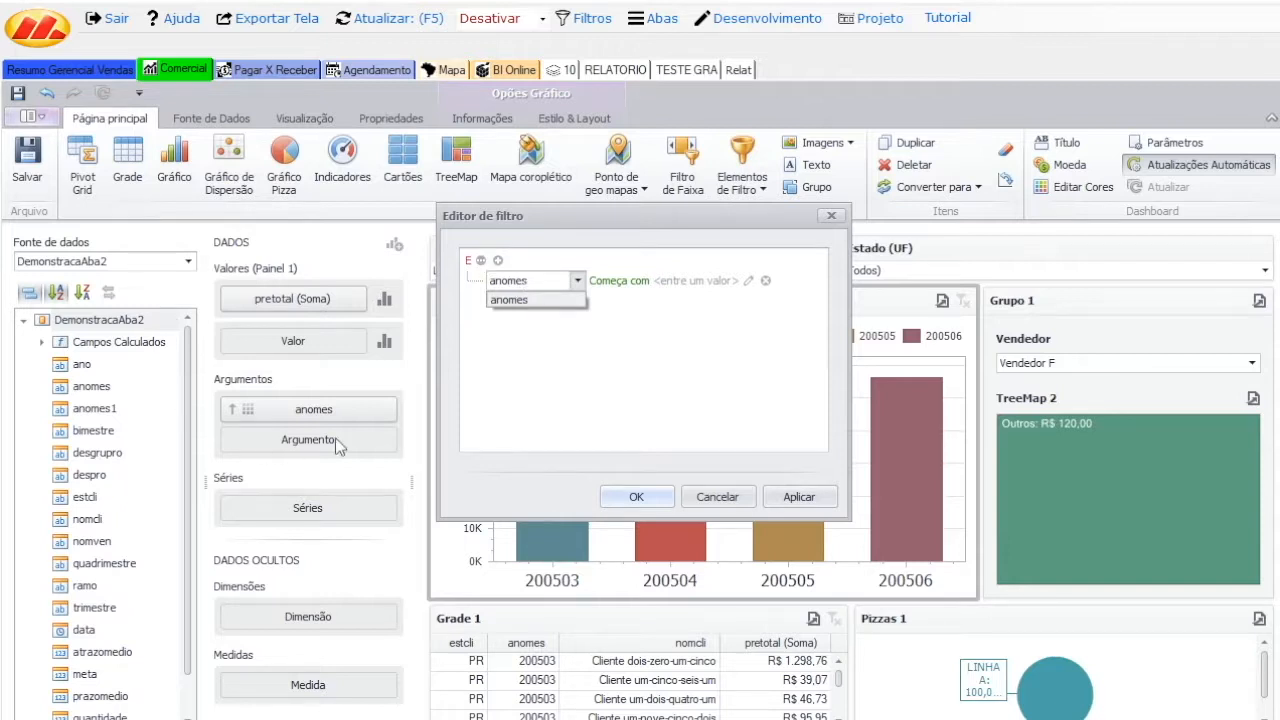
click(720, 495)
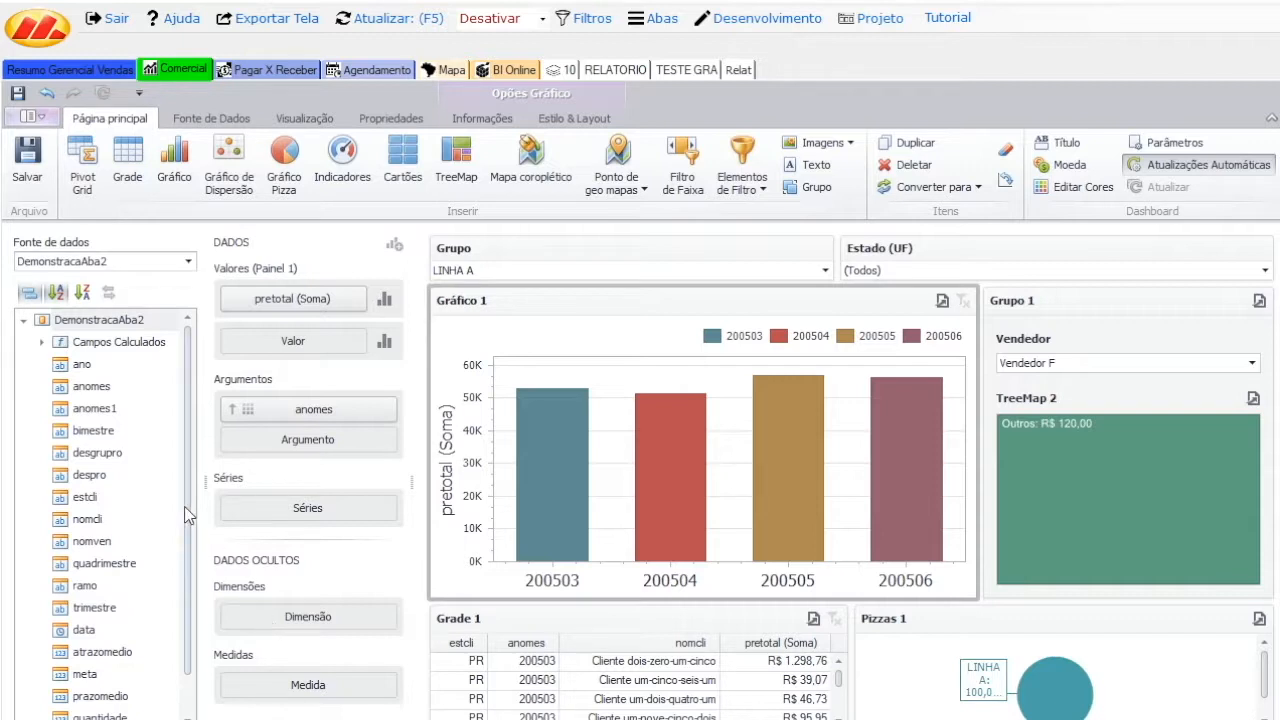
Add the data field to Gráfico 1 as a hidden dimension grouped by Mês.
scroll(183, 603, down, 1)
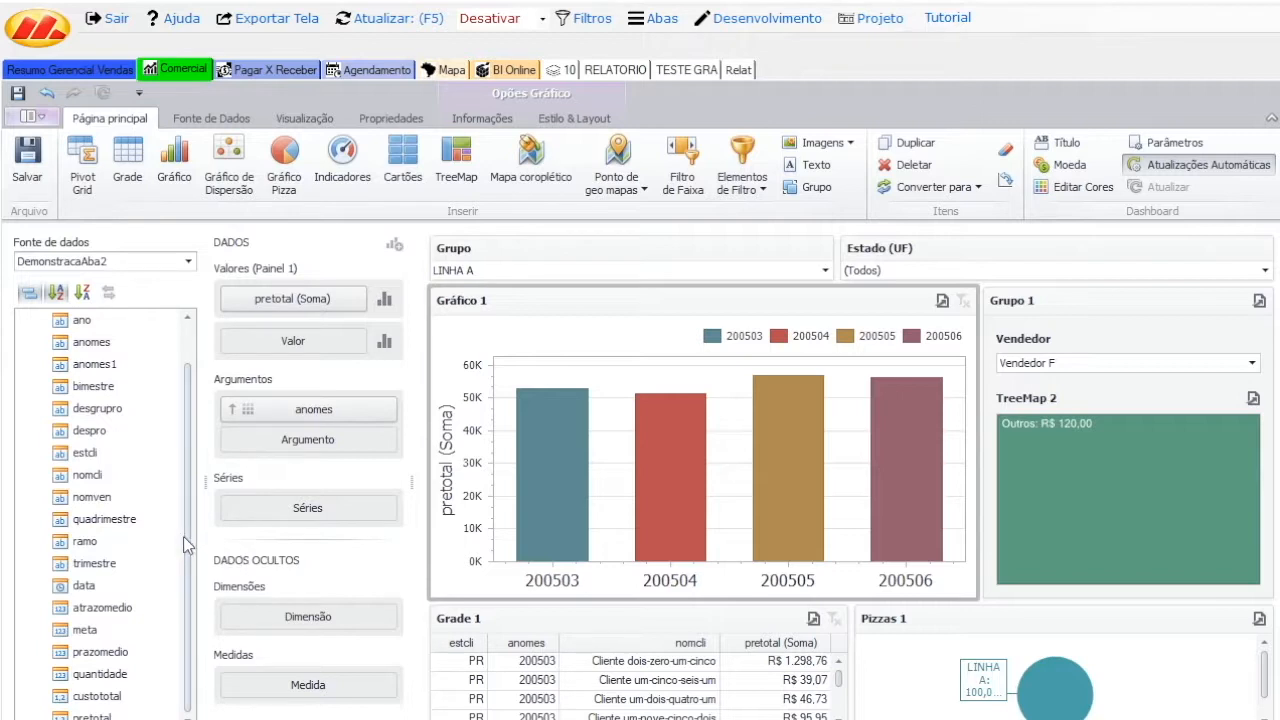
scroll(183, 536, up, 1)
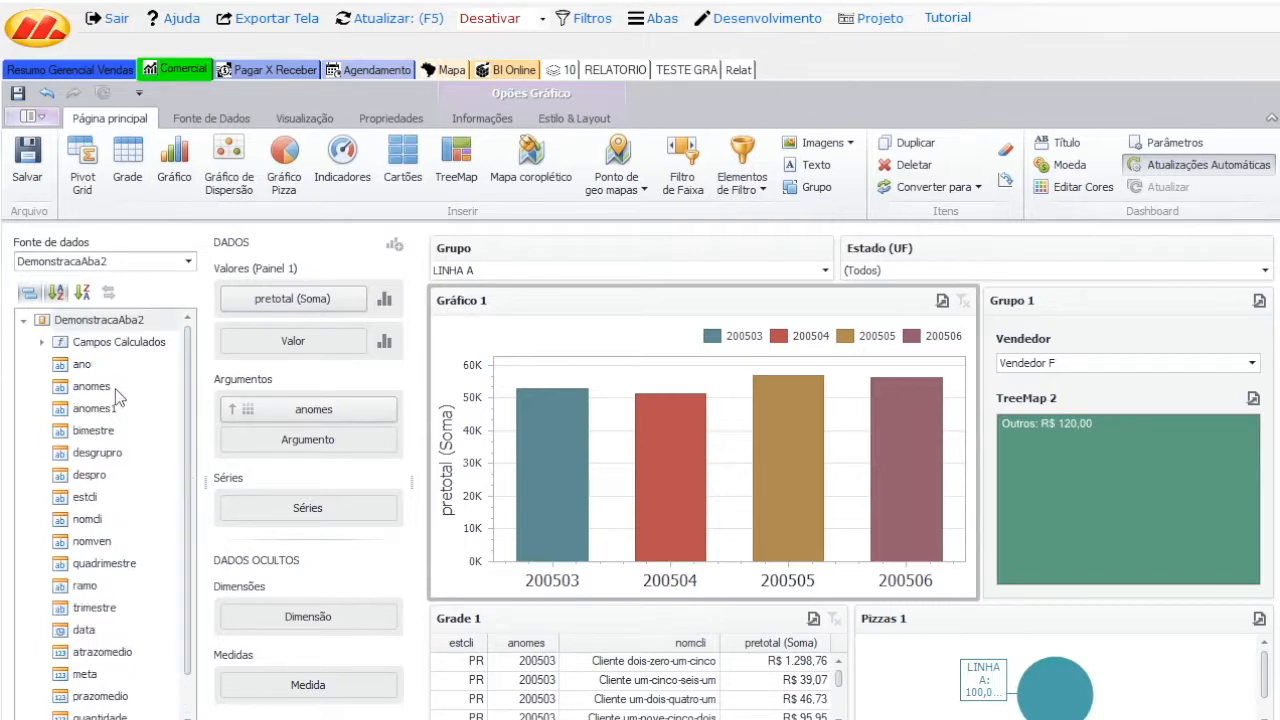
click(116, 626)
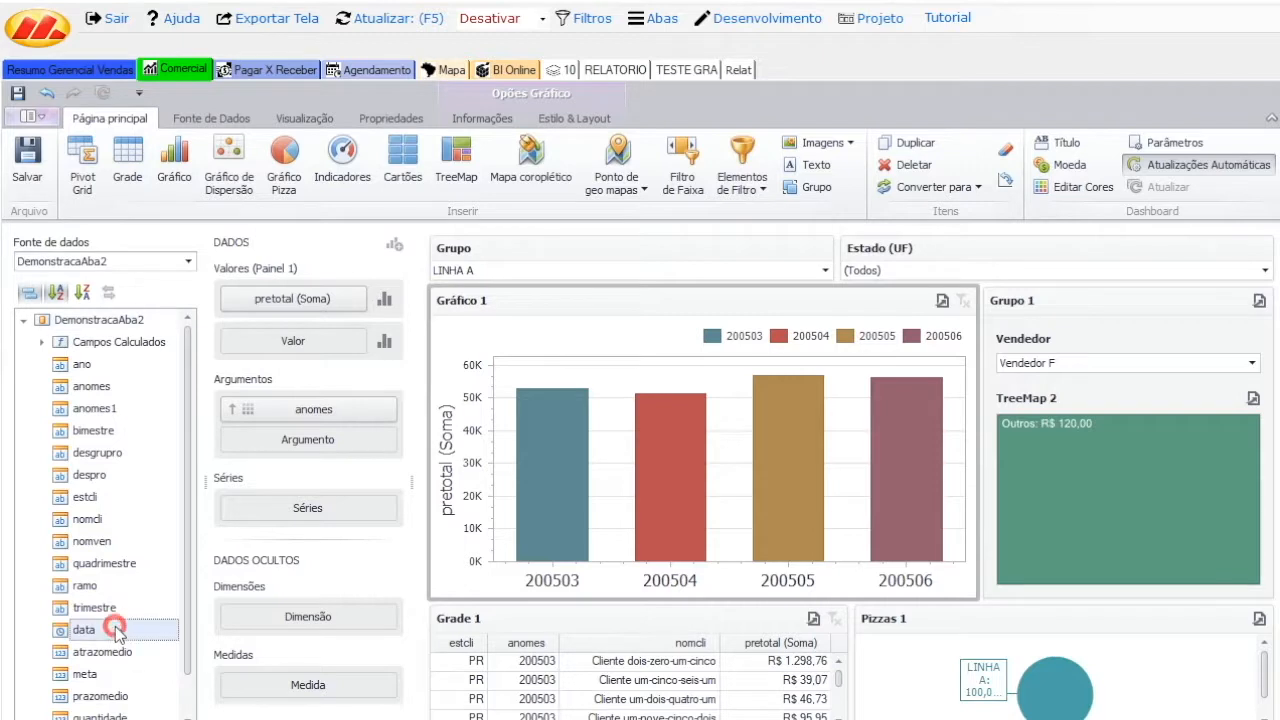
drag(109, 632, 281, 614)
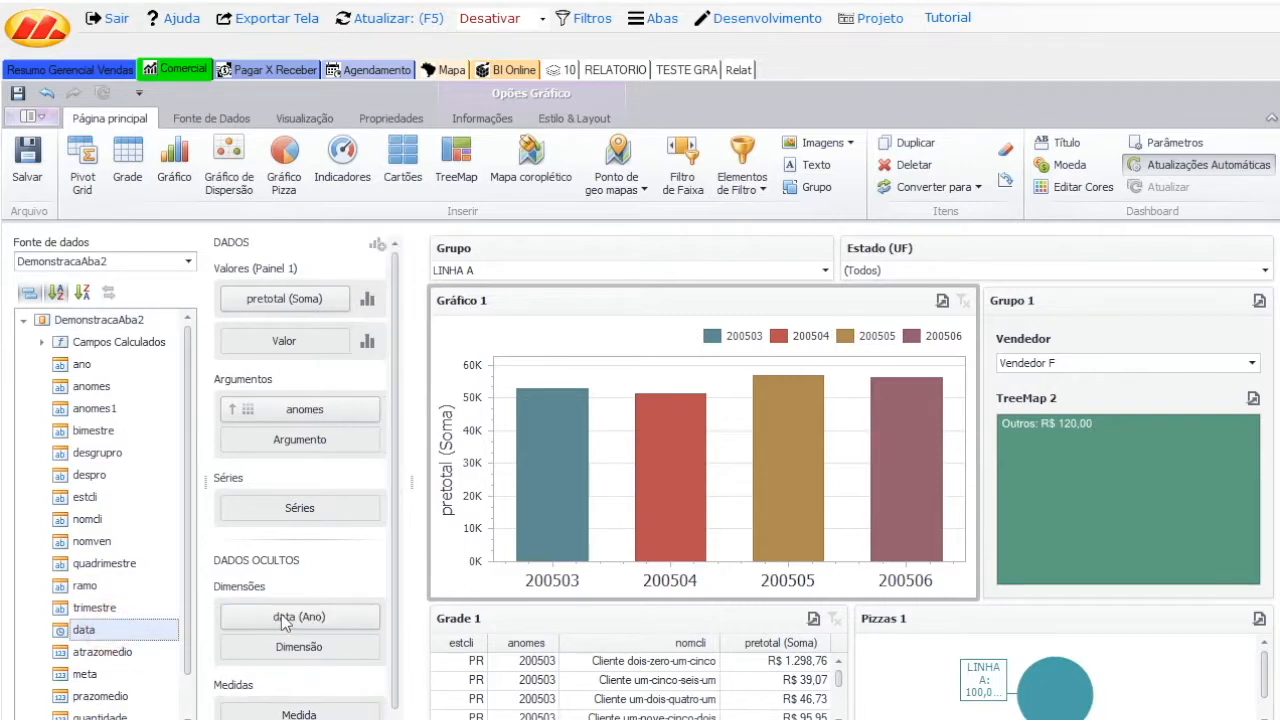
click(370, 622)
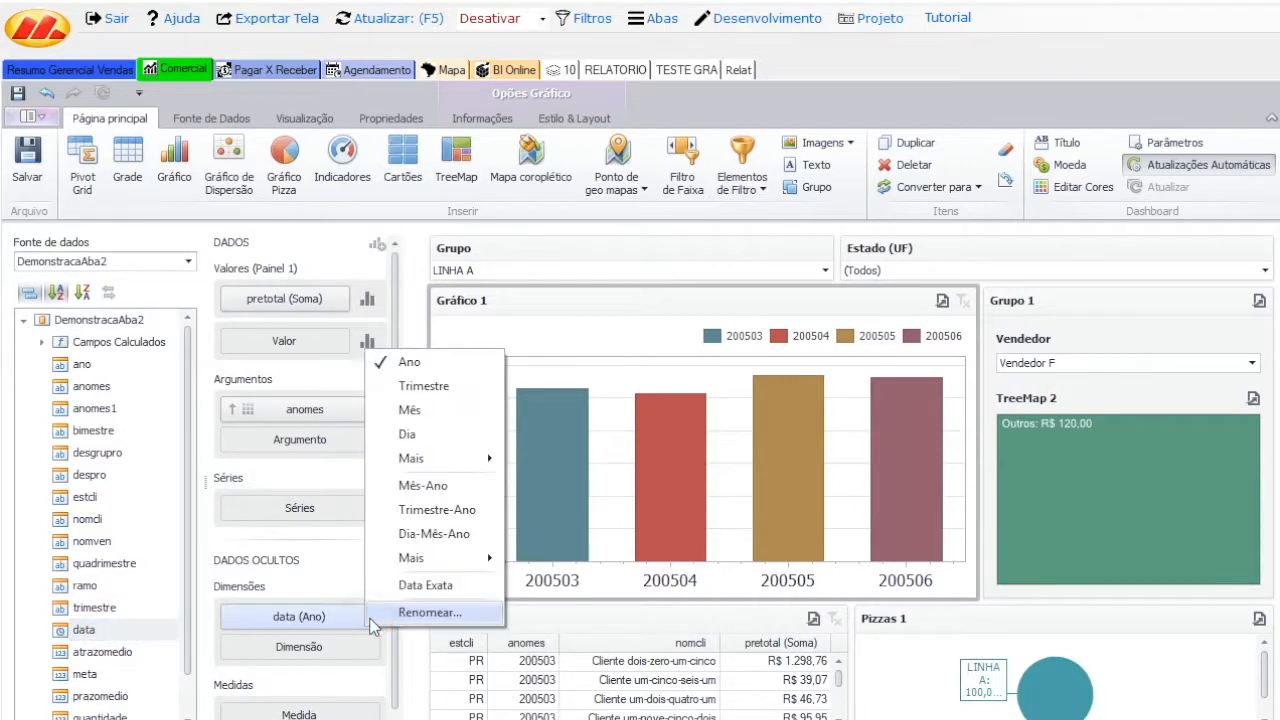
click(432, 410)
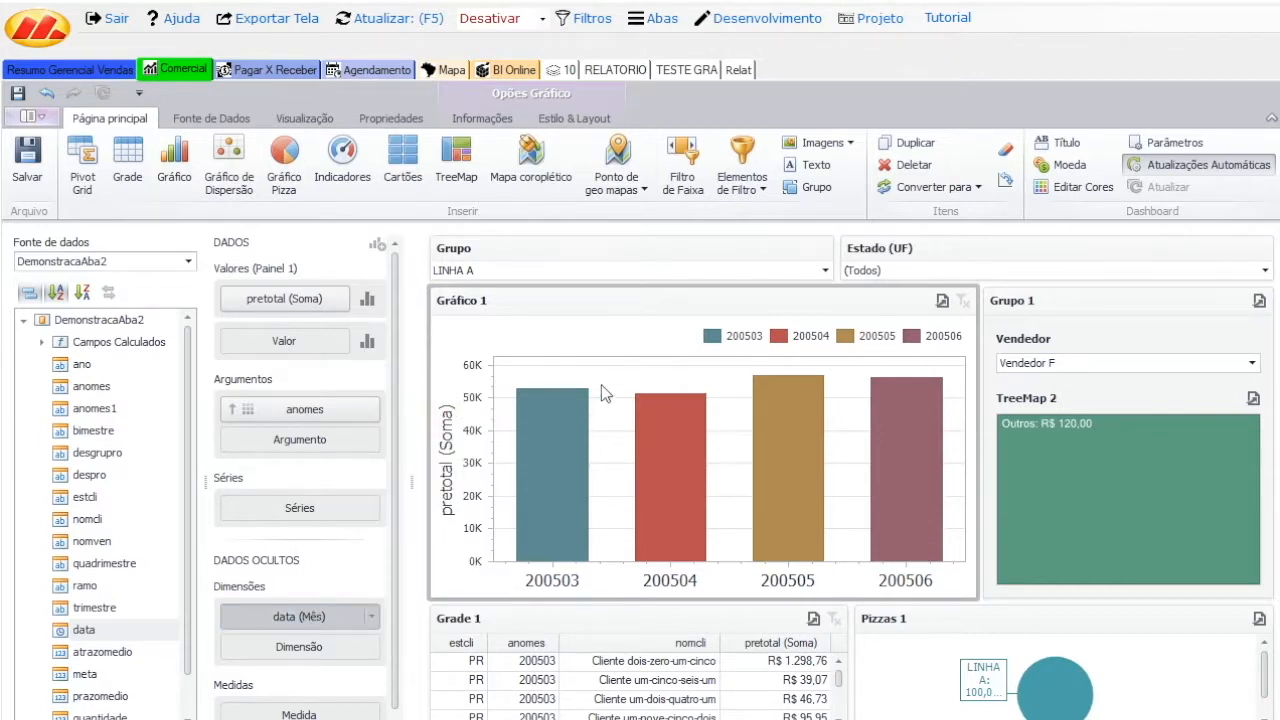
Add a filter condition to Gráfico 1 on data (Mês) with the operator Qualquer um de.
right_click(623, 357)
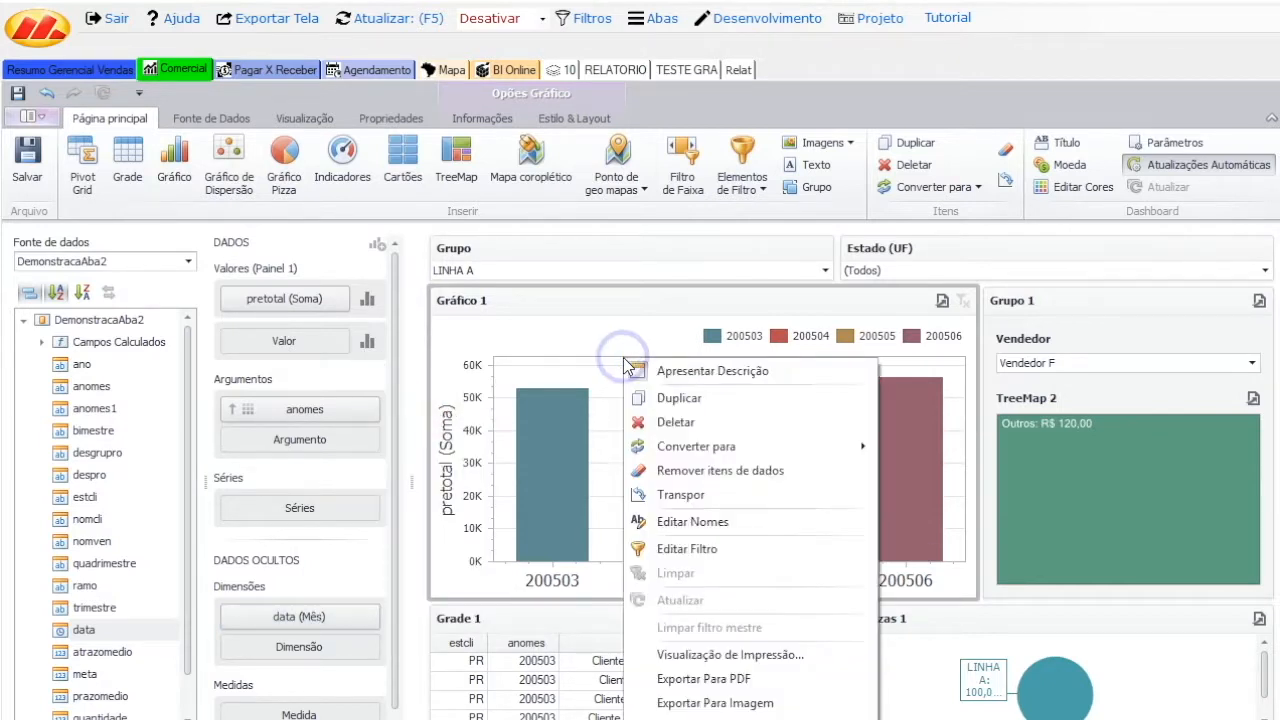
click(731, 552)
click(481, 260)
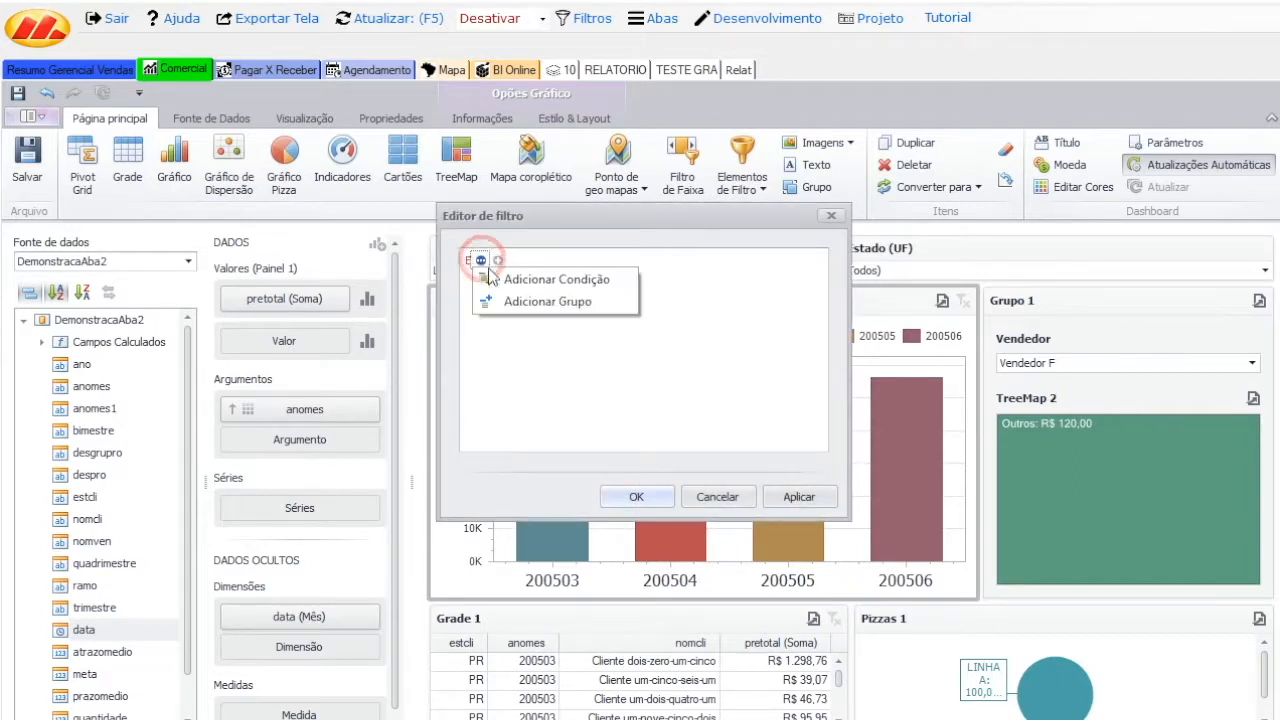
click(490, 279)
click(498, 280)
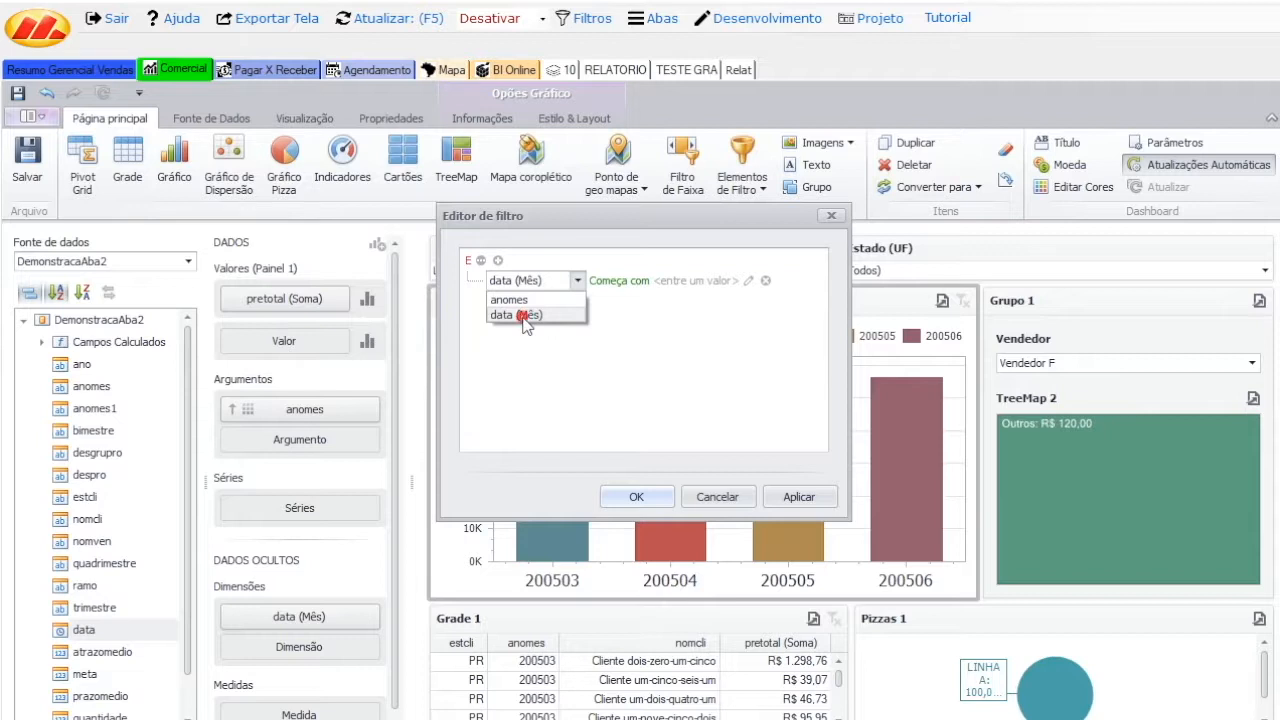
click(520, 315)
click(565, 283)
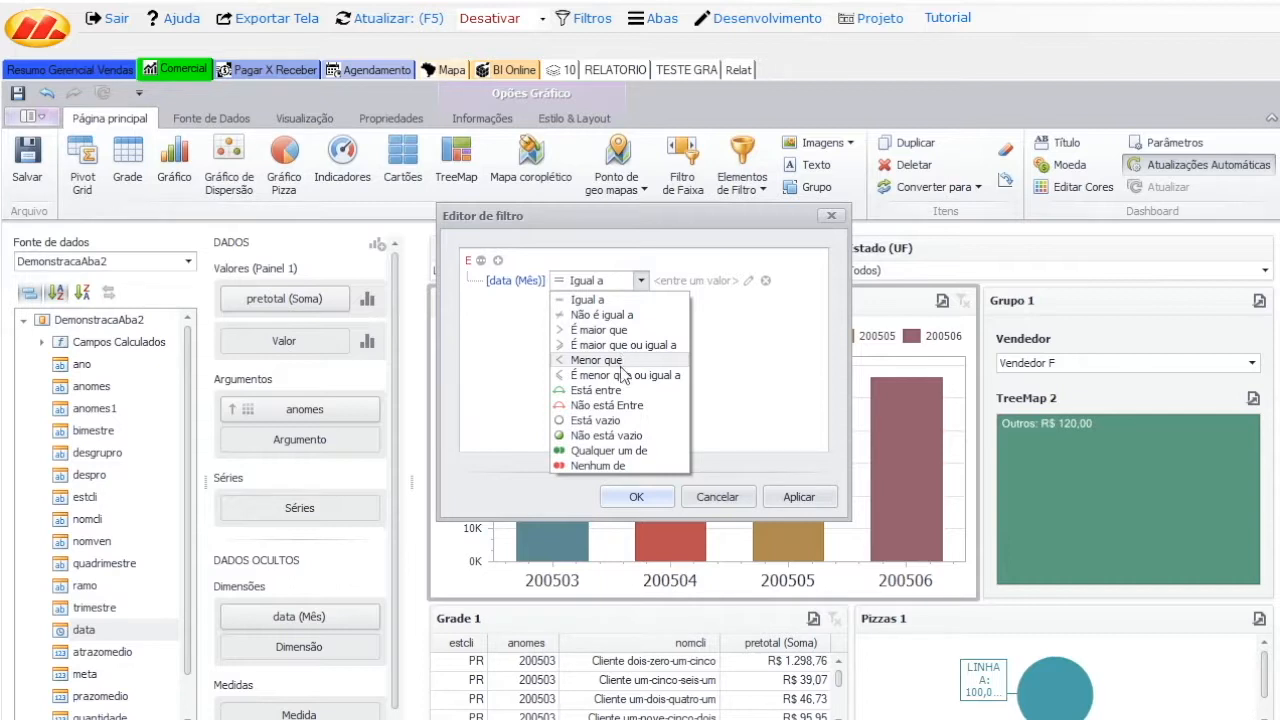
click(648, 450)
Set the month condition's values to Março and Maio, and apply the filter to Gráfico 1.
click(692, 283)
click(680, 302)
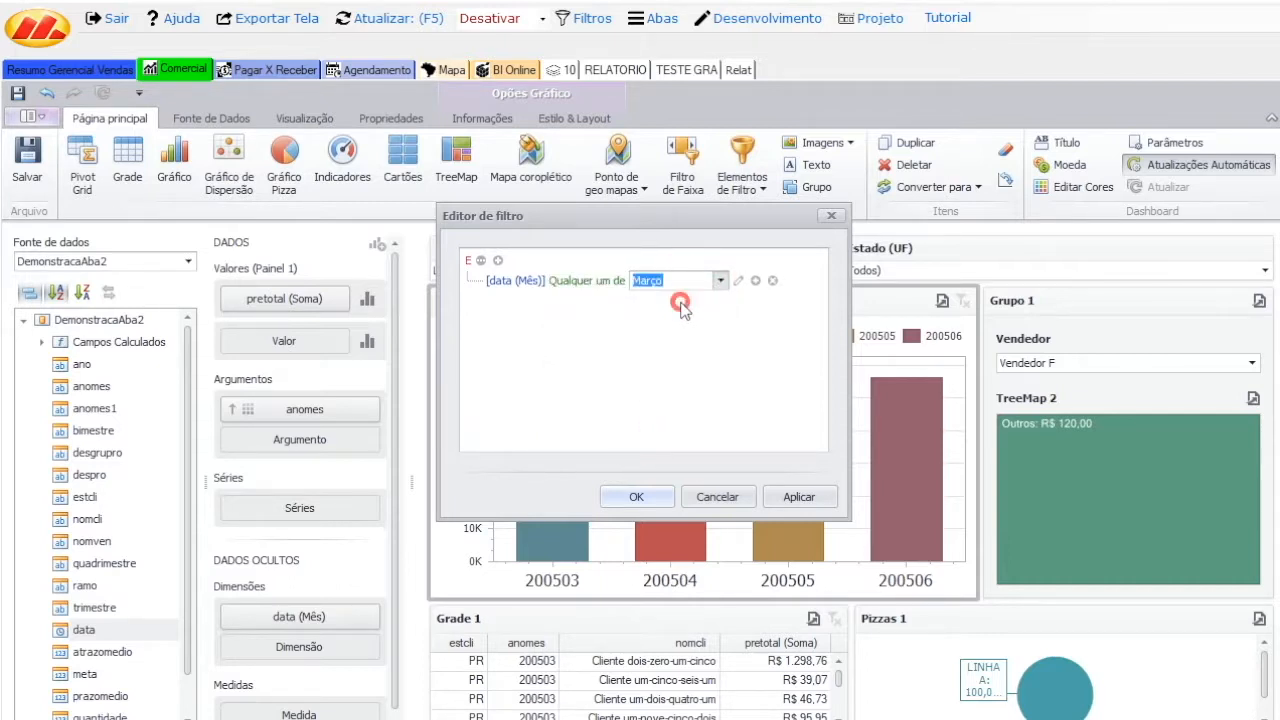
click(756, 281)
click(735, 284)
click(776, 281)
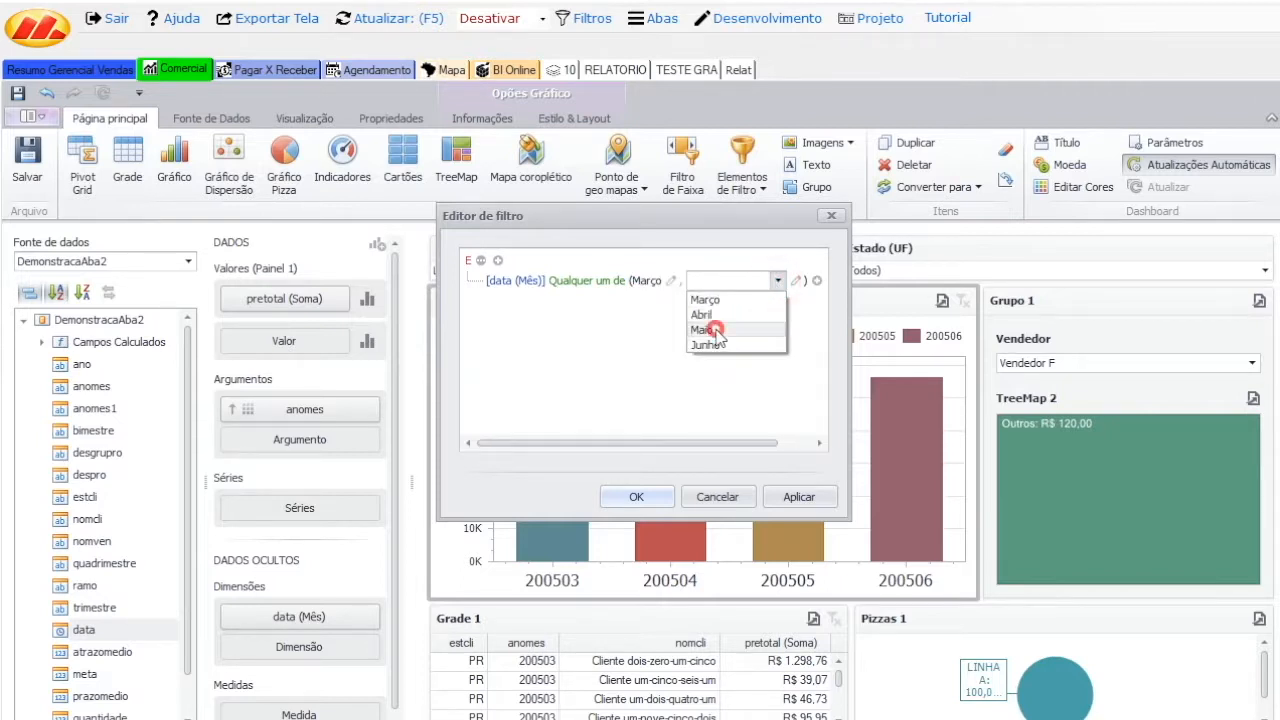
click(712, 330)
click(789, 497)
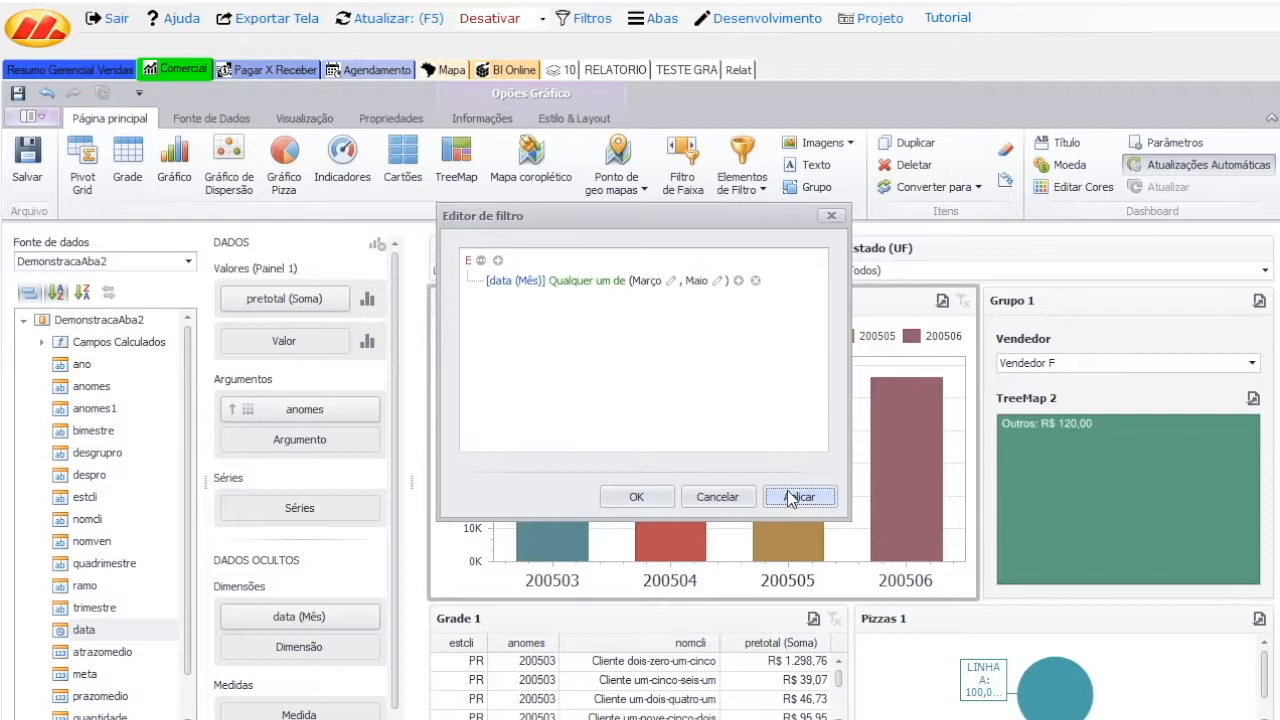
click(789, 497)
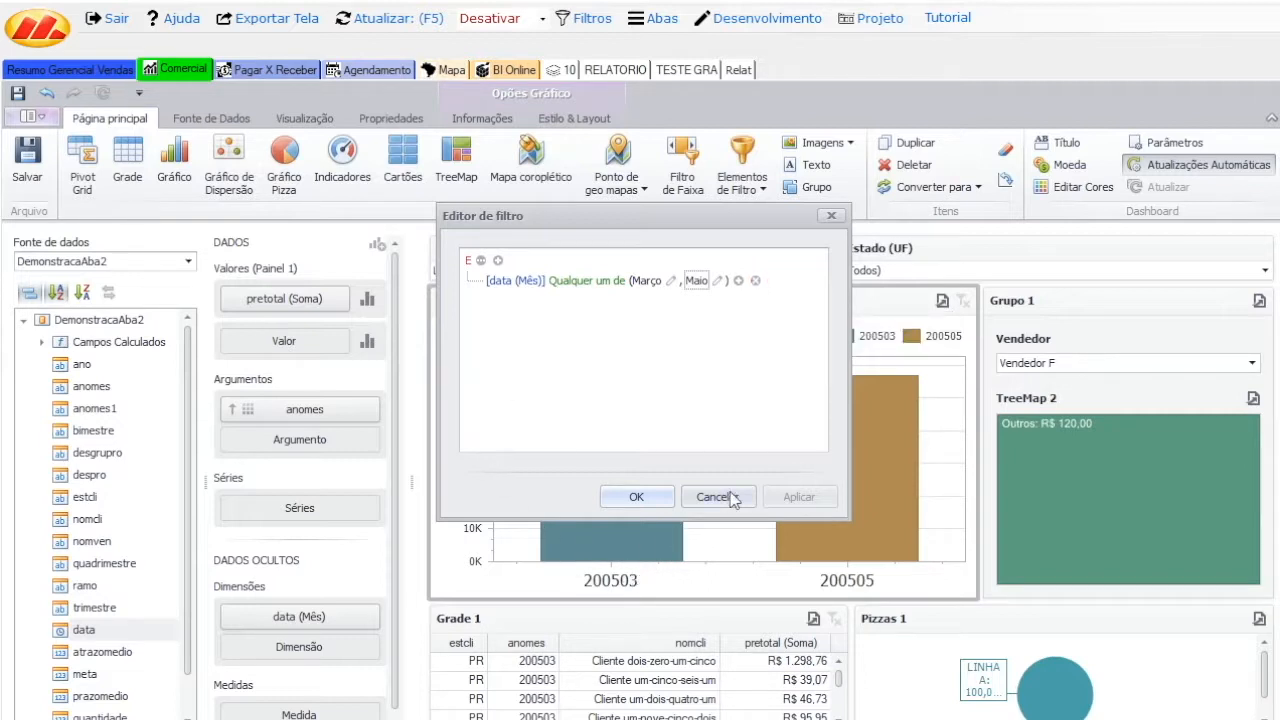
Remove the month condition from Gráfico 1's filter and apply the empty filter.
click(756, 281)
click(822, 497)
click(628, 497)
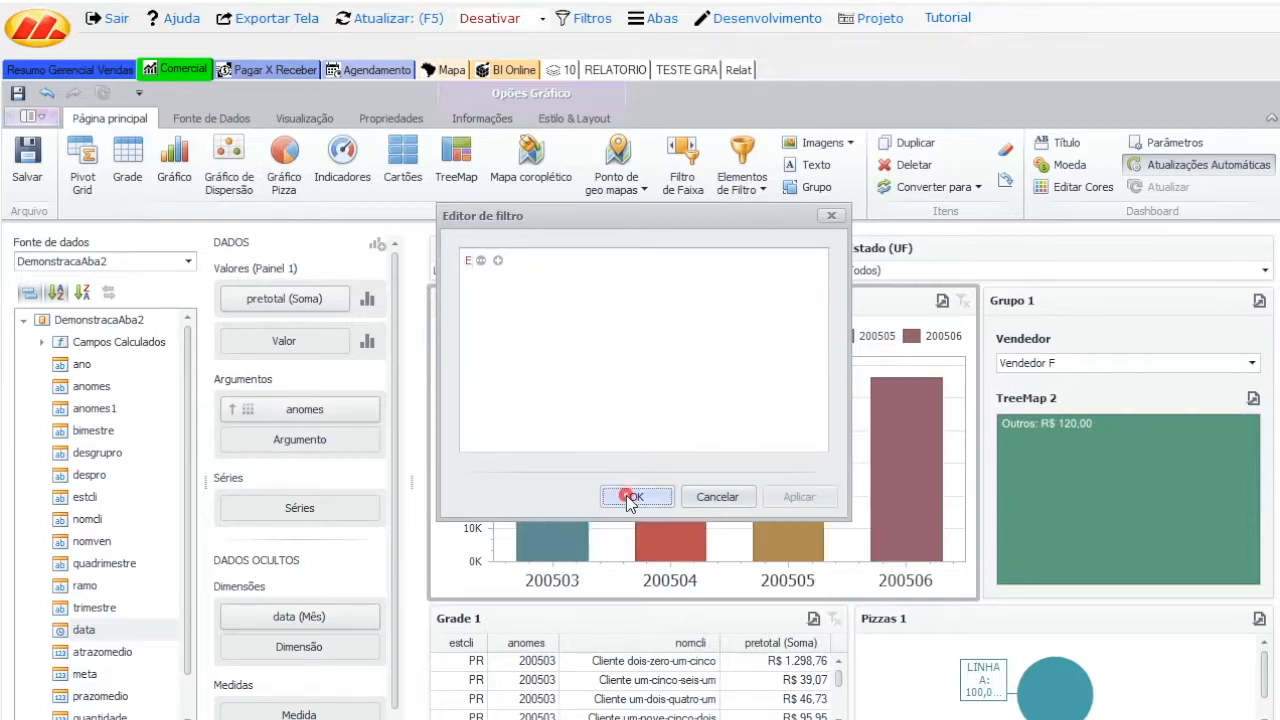
Start a new calculated field for DemonstracaAba2 and look through the DateTime and Lógico function lists.
click(211, 118)
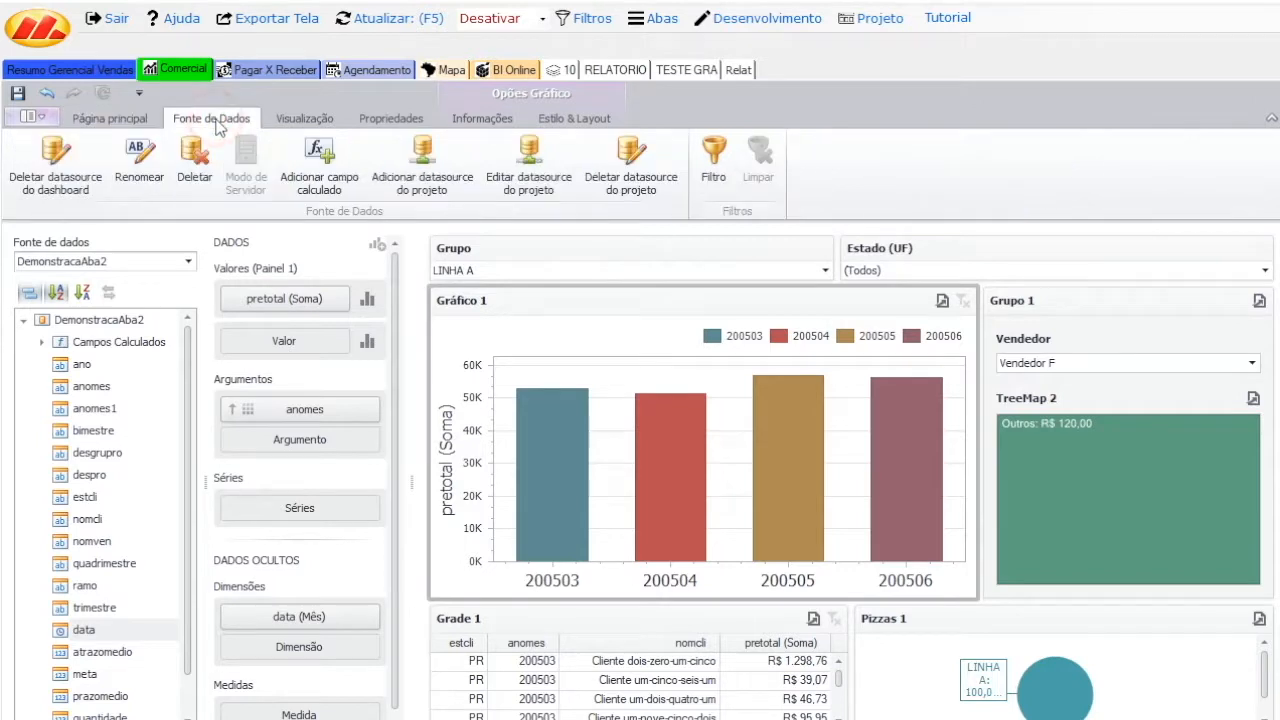
click(326, 165)
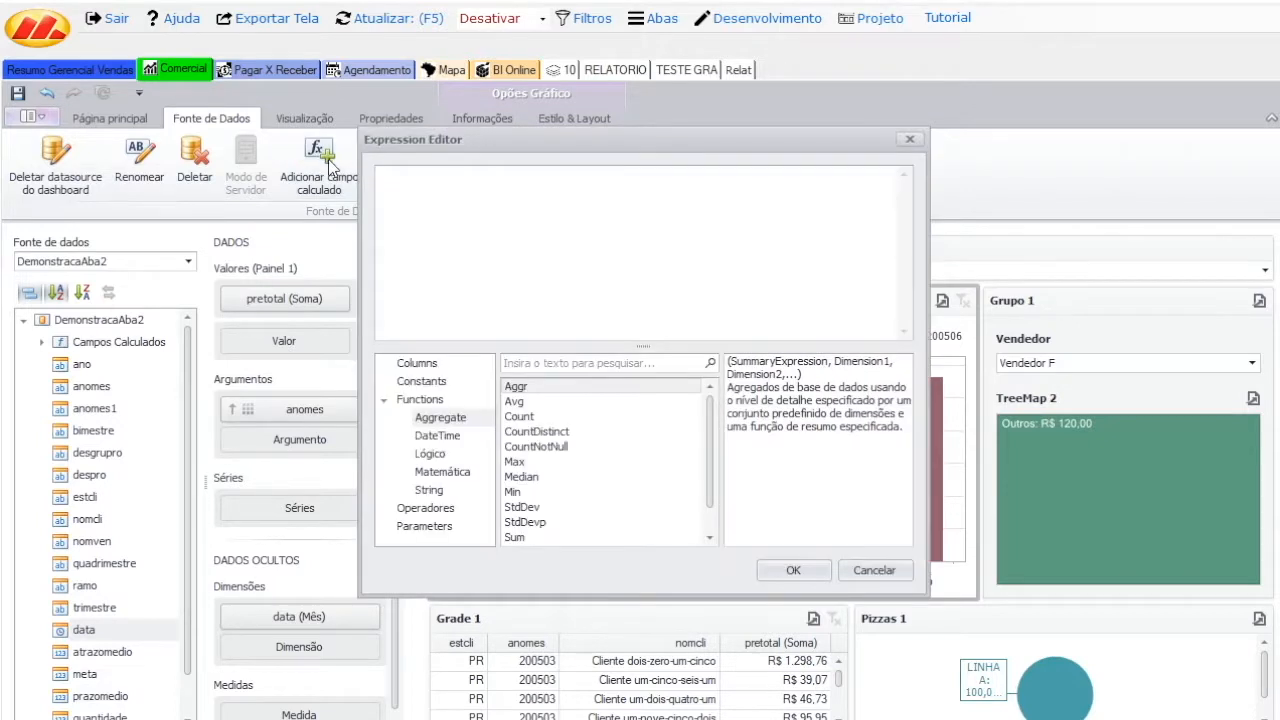
click(463, 443)
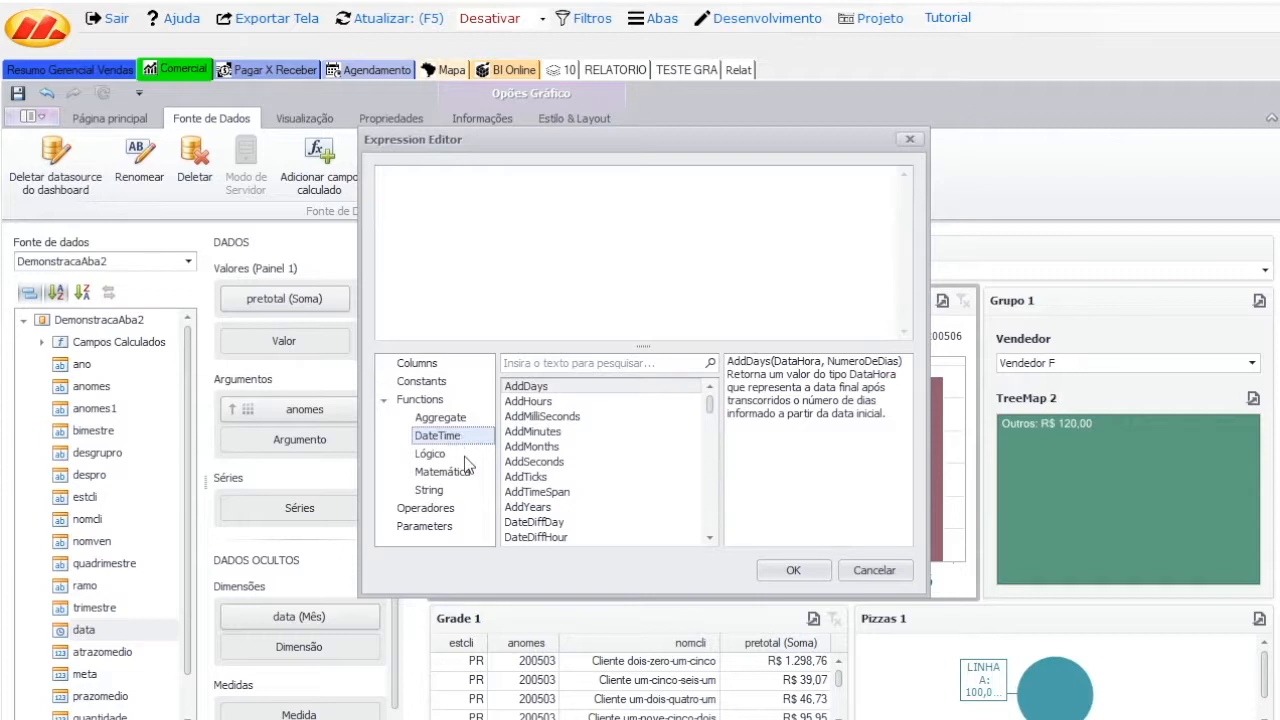
click(440, 457)
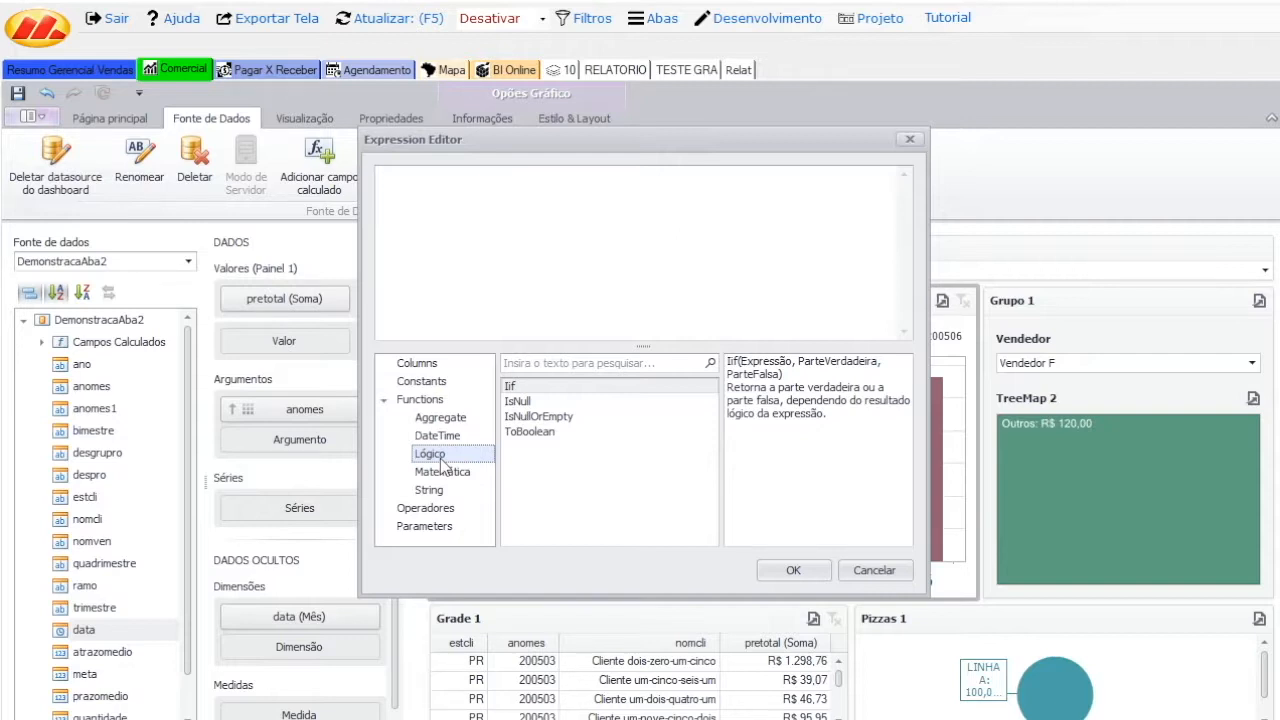
Insert the Iif function into the calculated field's expression.
click(489, 272)
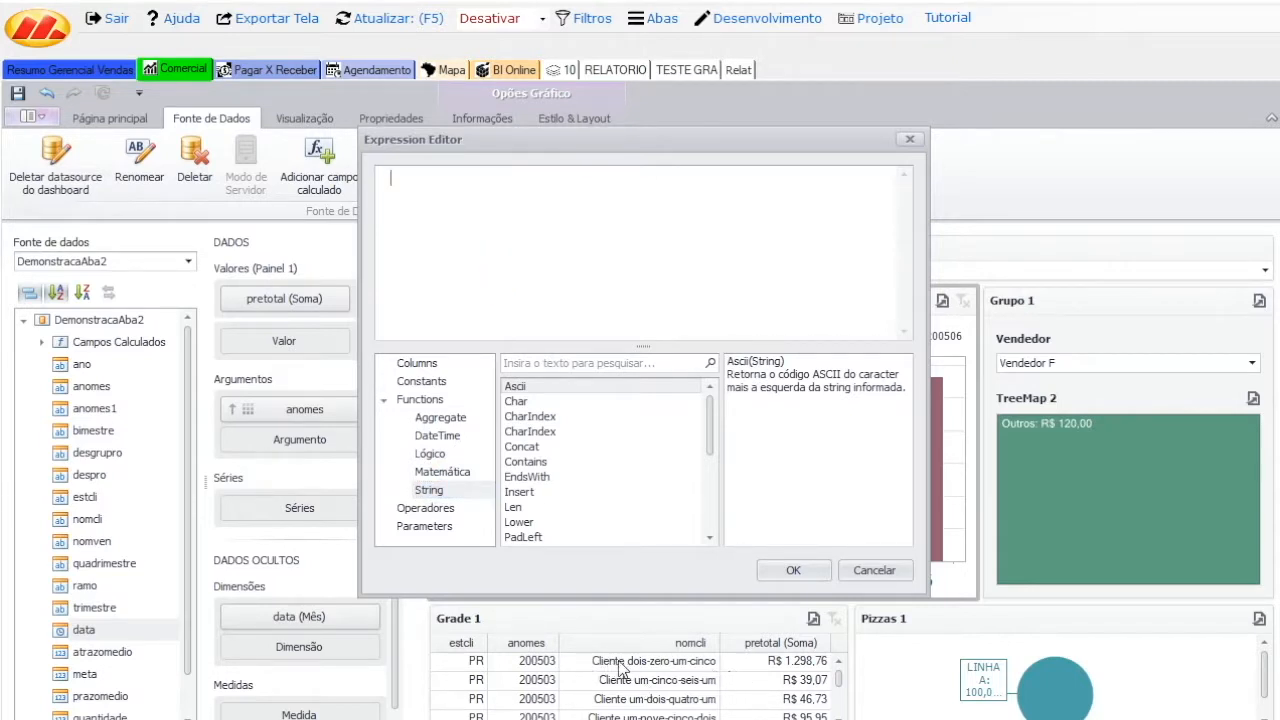
click(515, 279)
text(iif)
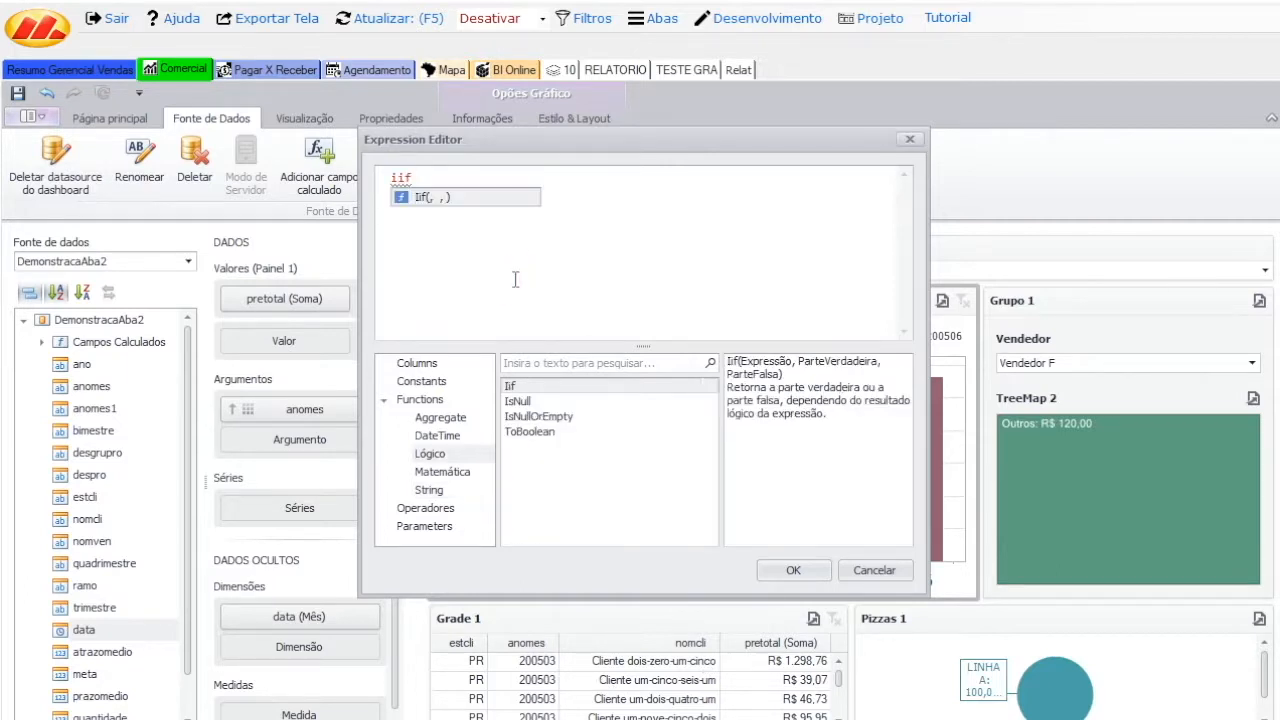
double_click(430, 199)
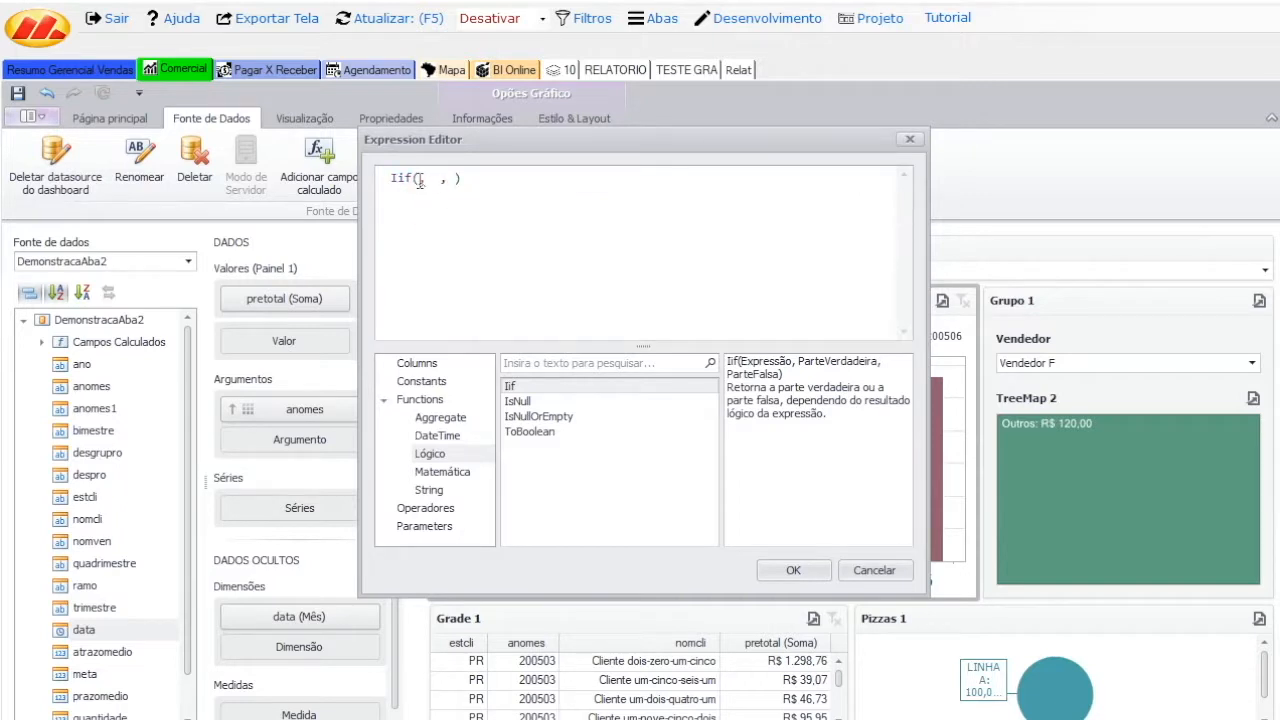
Set the Iif function's condition to Len([nomcli]) > 10.
click(419, 180)
text(len)
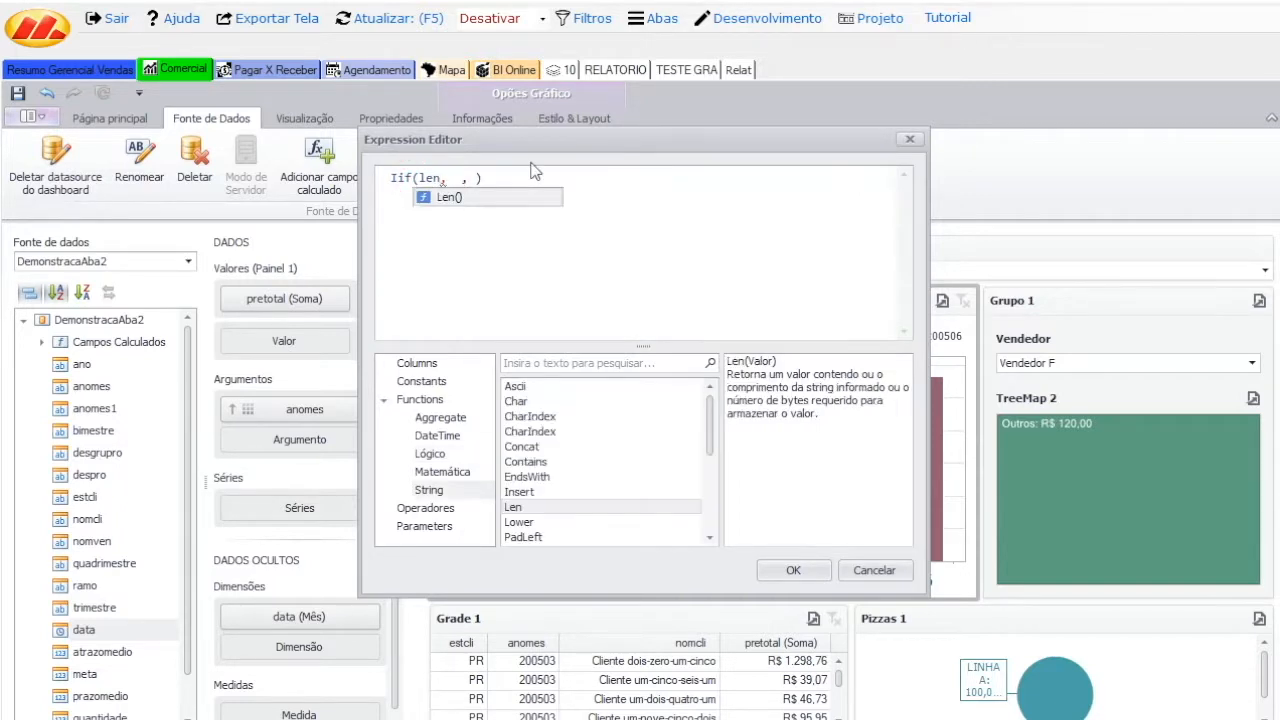
click(487, 197)
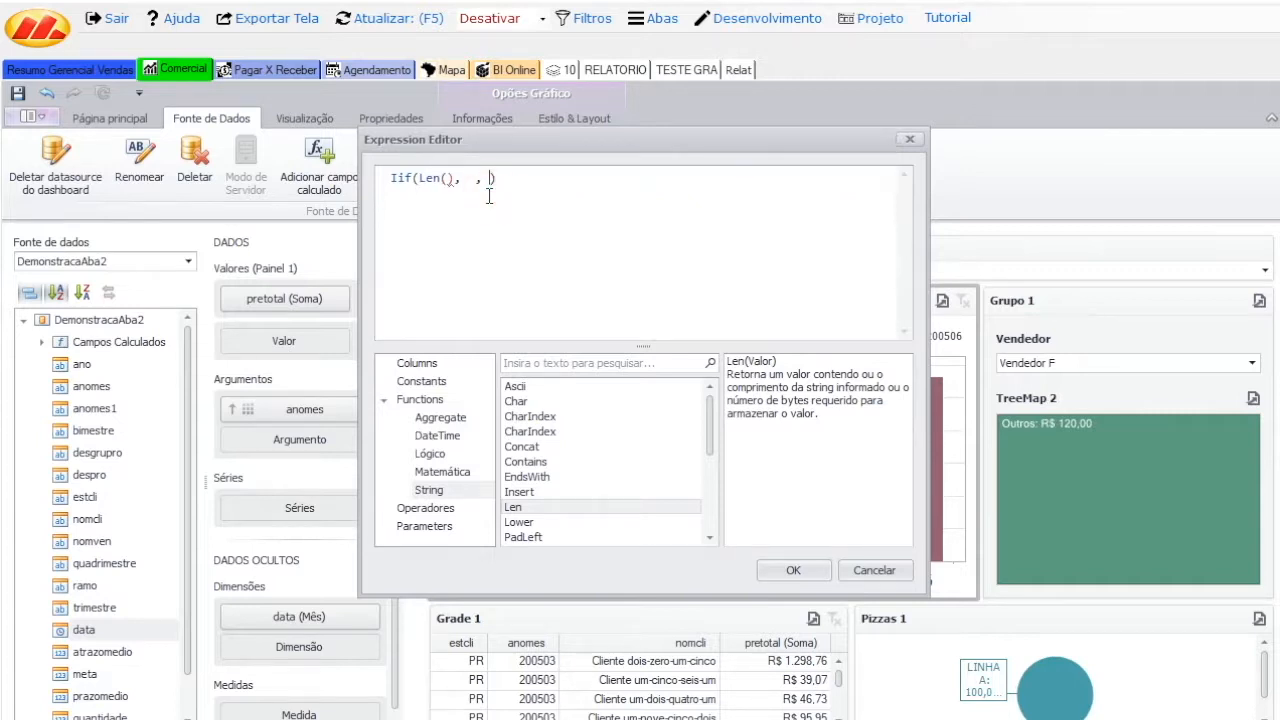
click(444, 178)
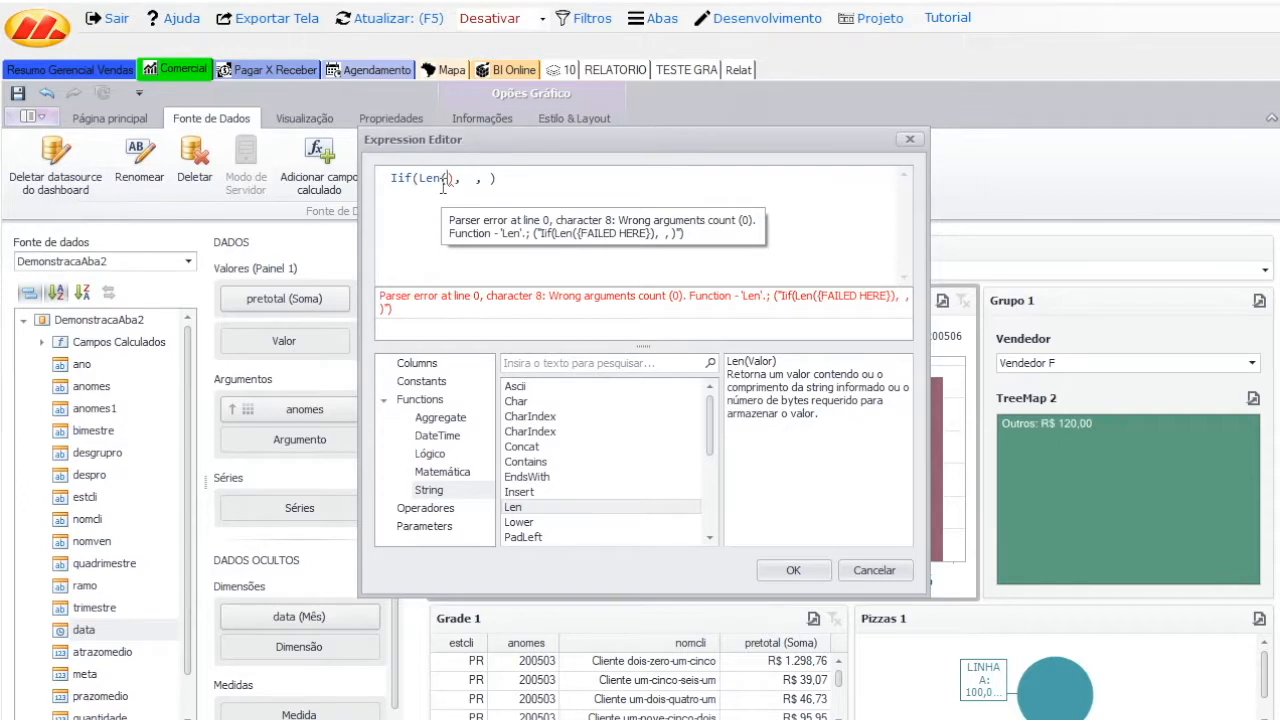
triple_click(826, 416)
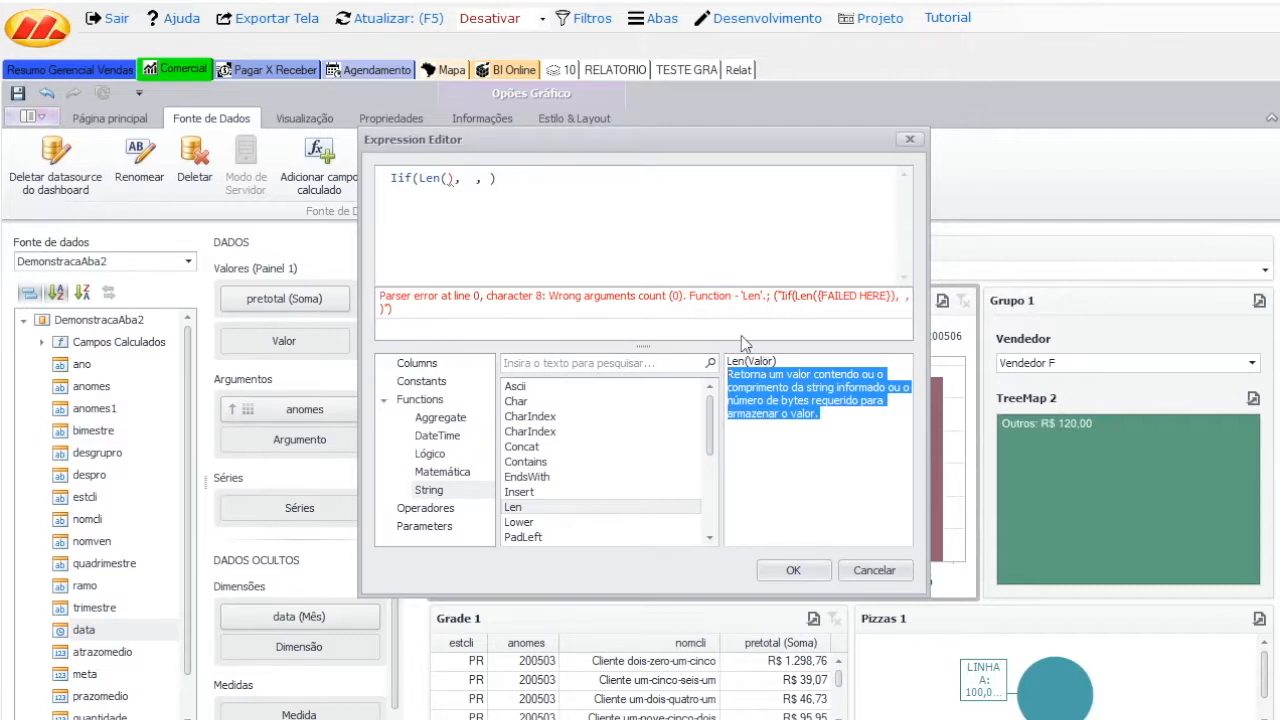
click(450, 180)
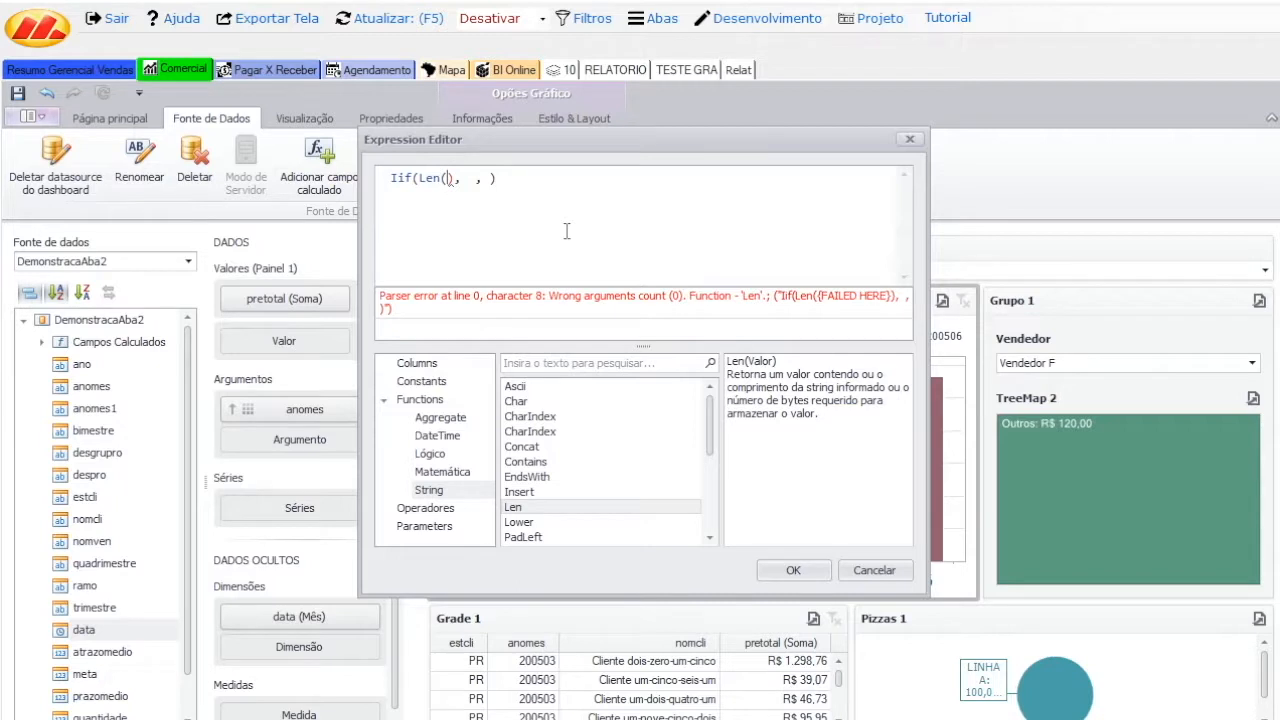
text(nomc)
click(533, 200)
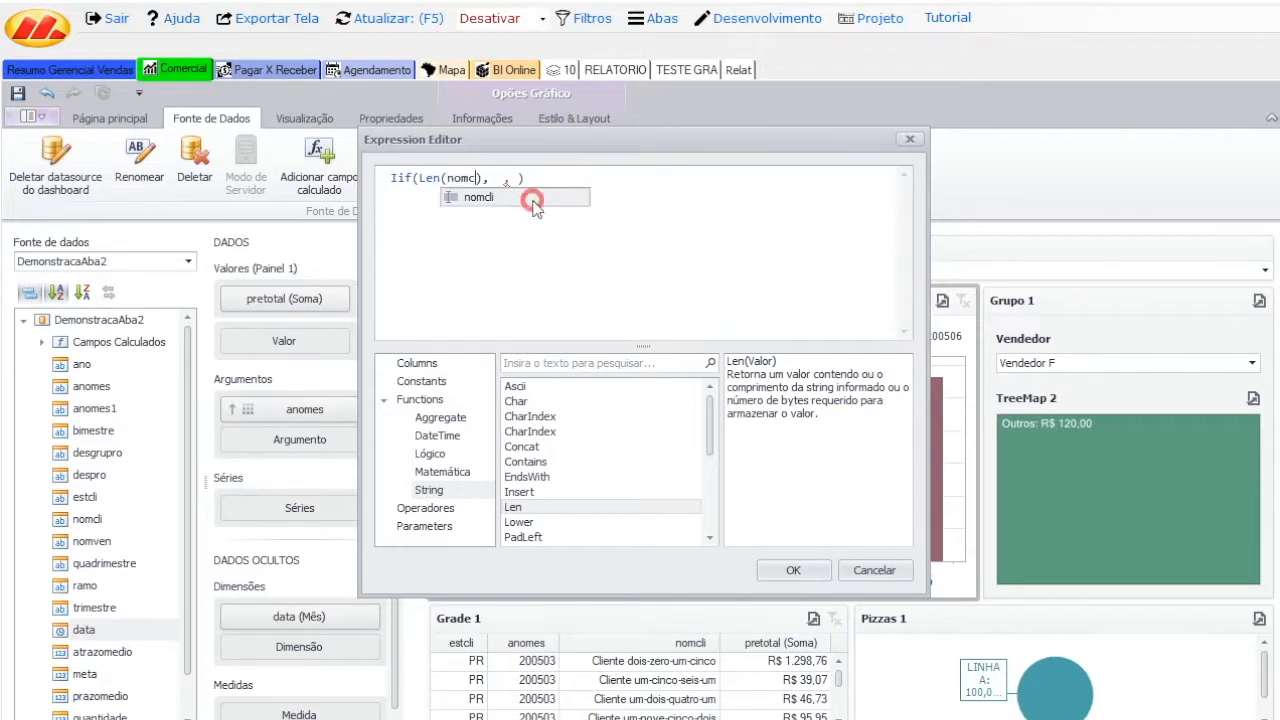
click(507, 177)
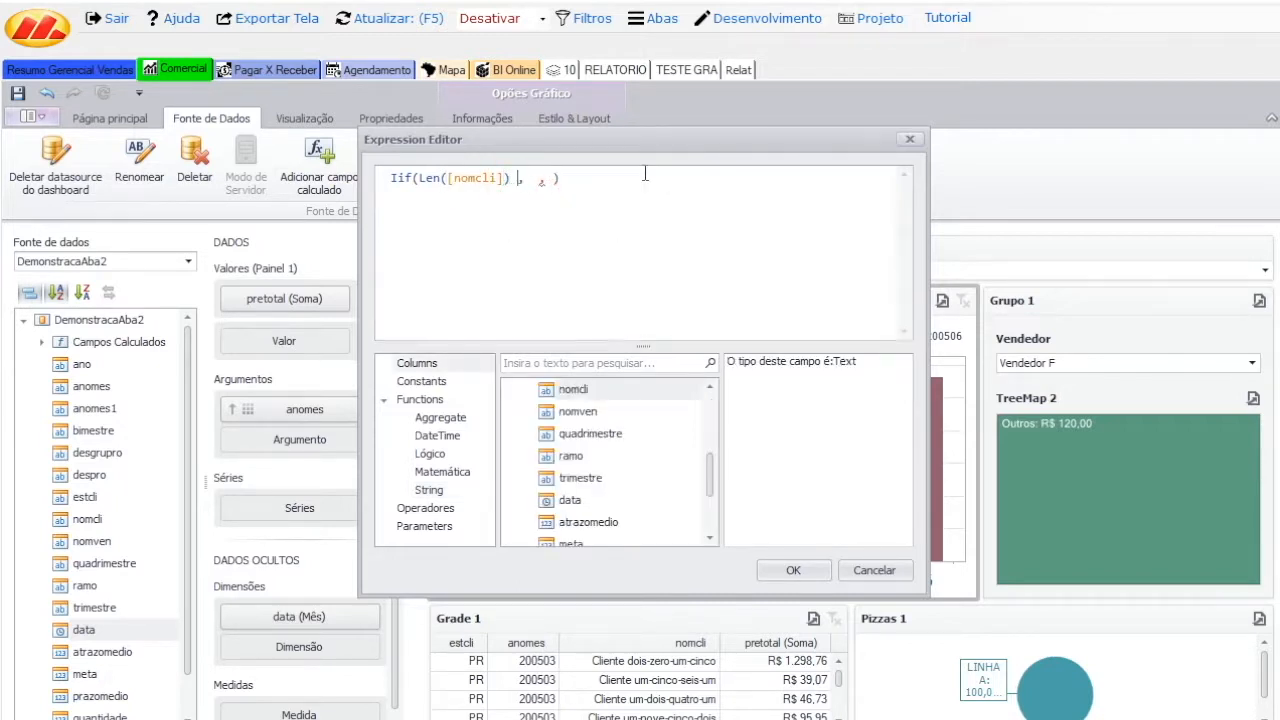
text(> 10)
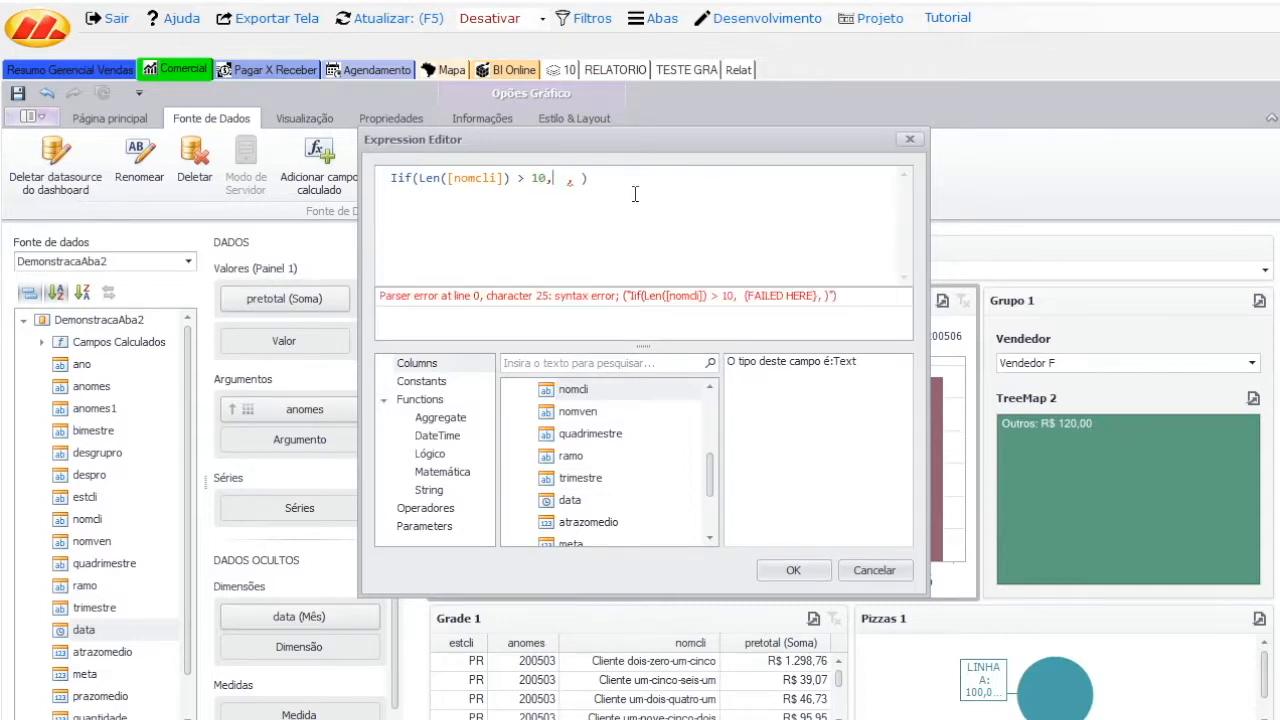
Look up the Substring function's description and insert its three-argument version as the true part of the Iif.
click(440, 489)
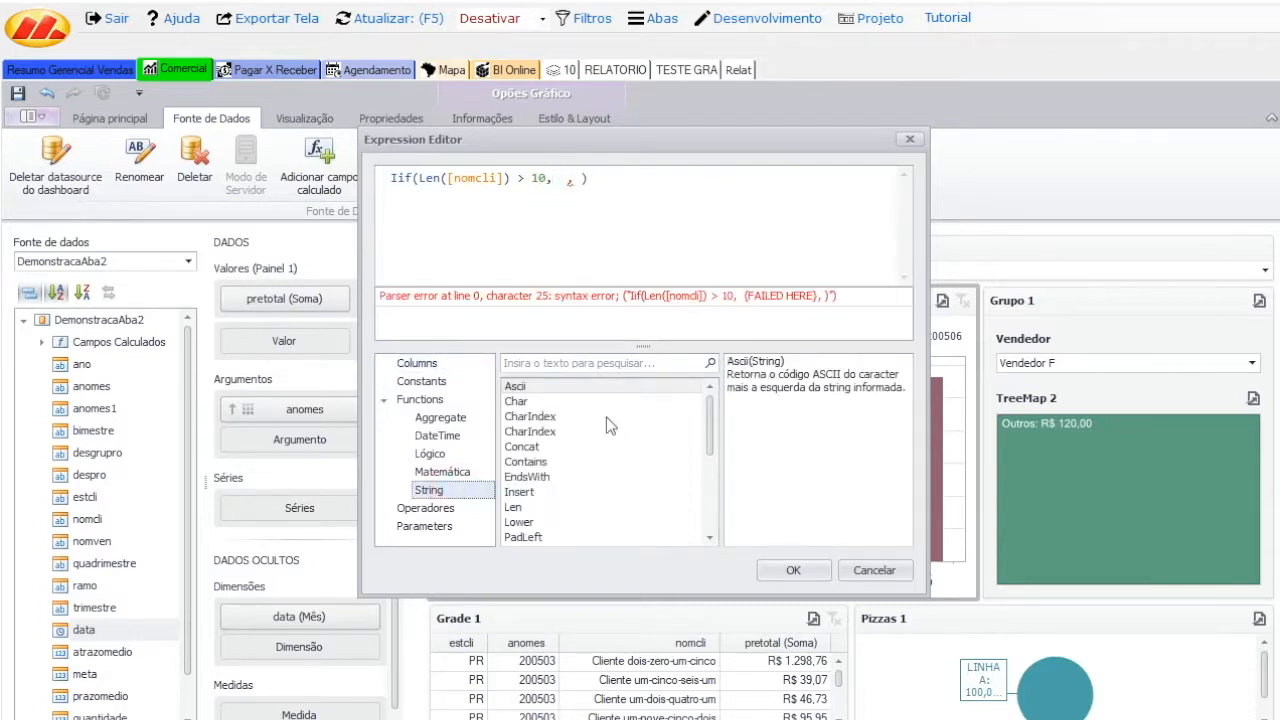
drag(707, 440, 708, 505)
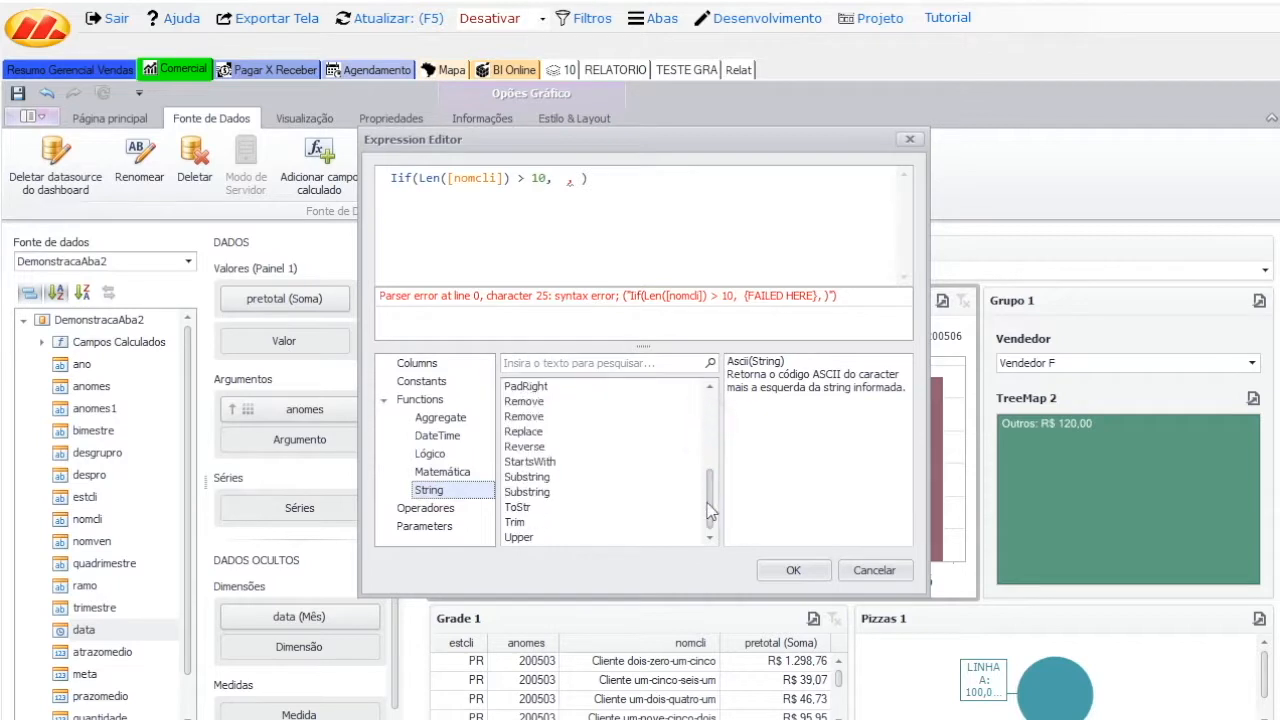
click(600, 492)
drag(893, 393, 727, 373)
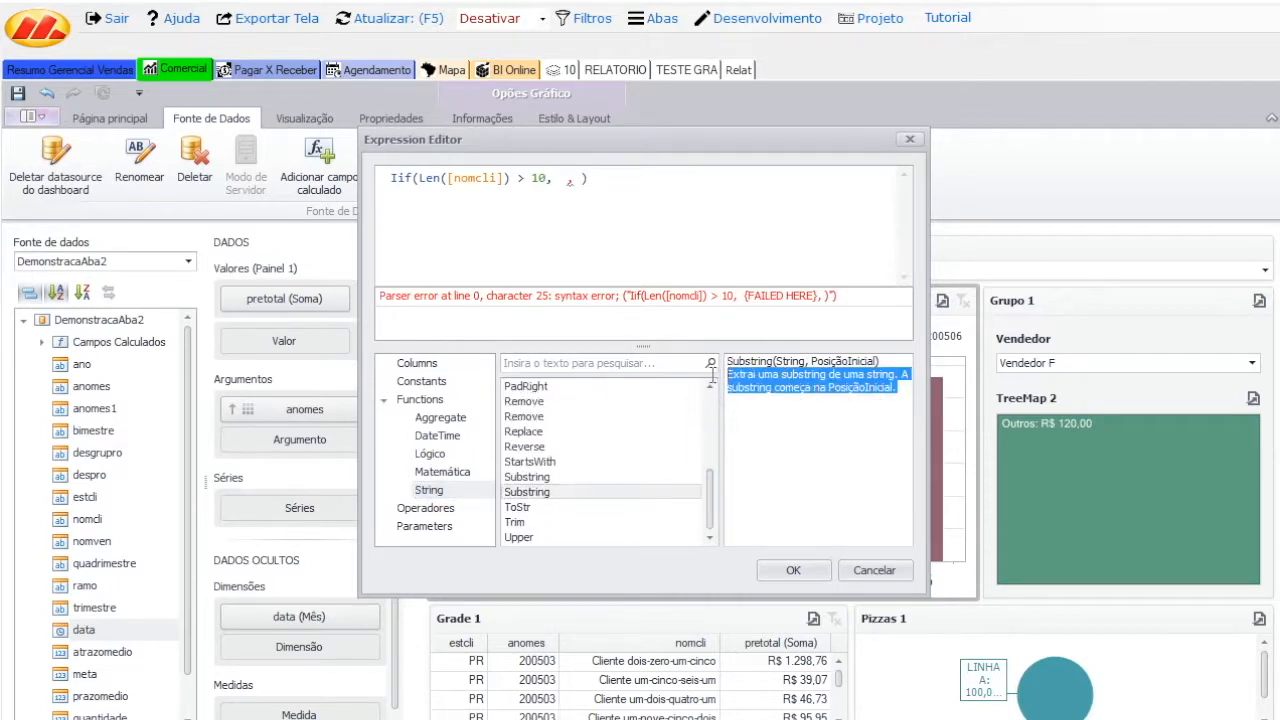
click(560, 177)
text(sub)
key(Down)
key(Return)
Fill the Substring arguments with the nomcli column, start position 0 and length 10.
text(no,)
key(Return)
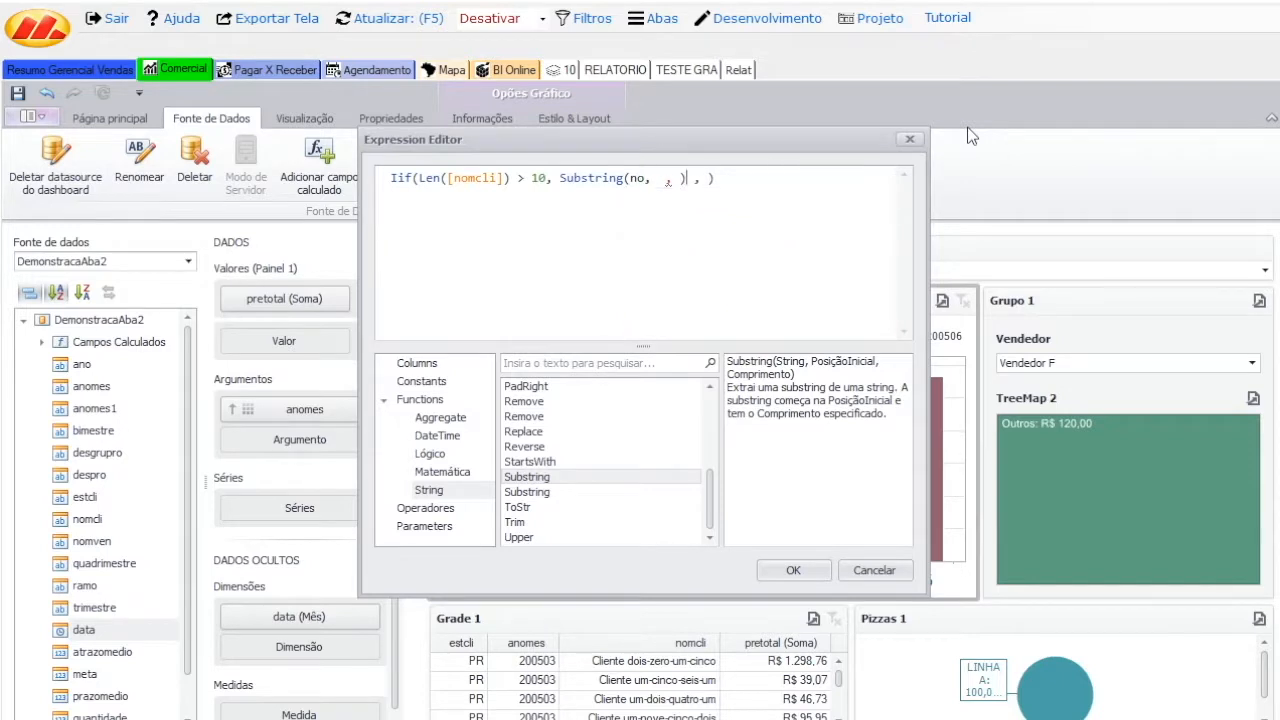
click(693, 185)
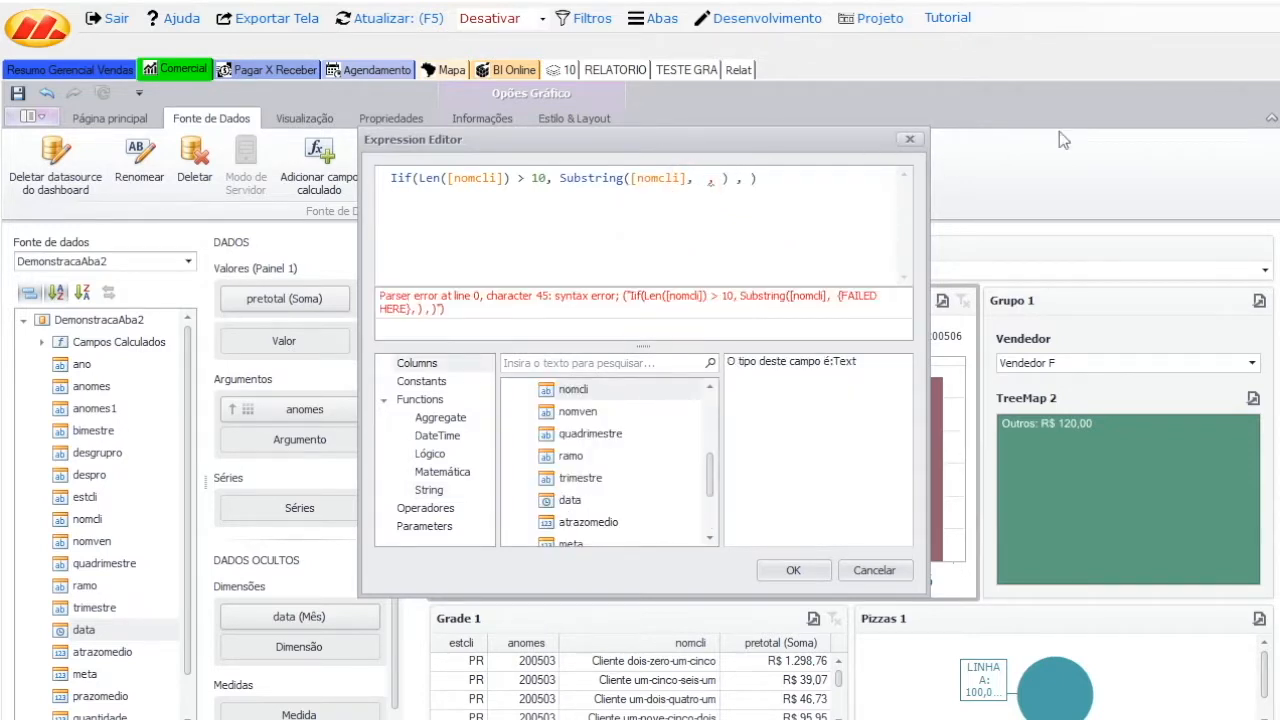
text(0)
key(Right)
text(10)
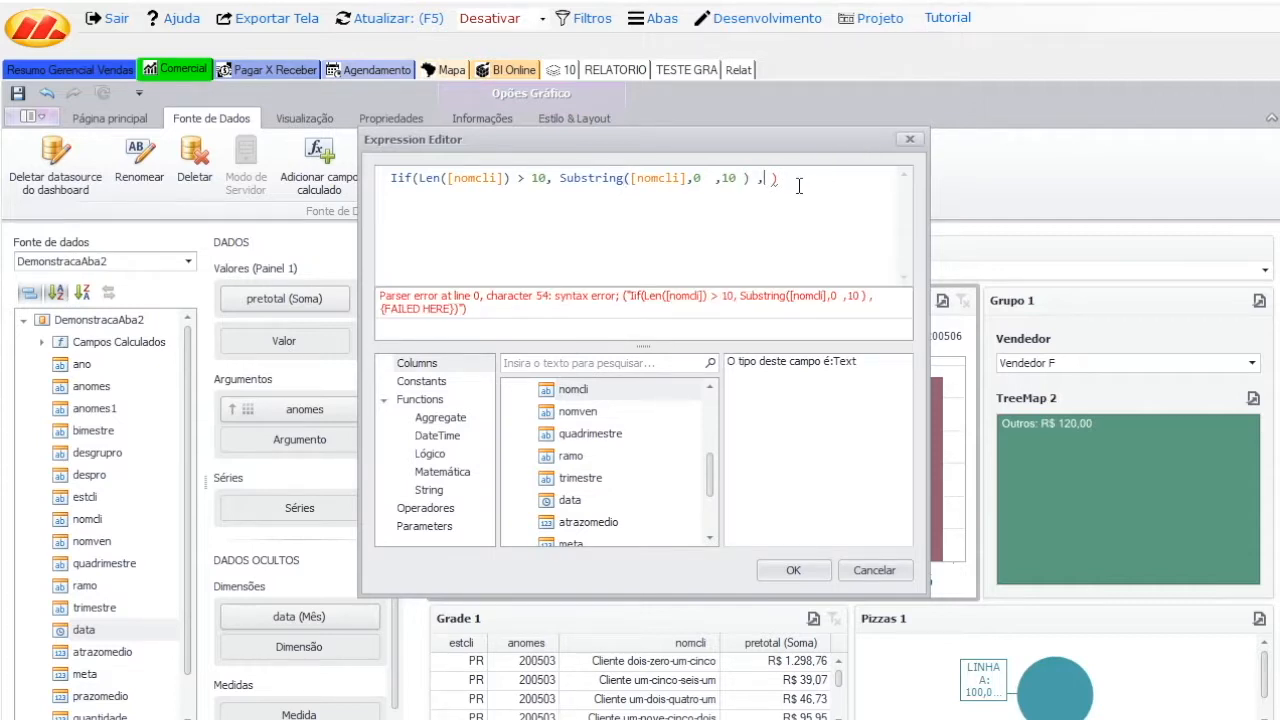
Set the Iif's false part to [nomcli], append + '...' after the Substring, and accept the expression.
text( ) , [nomcli])
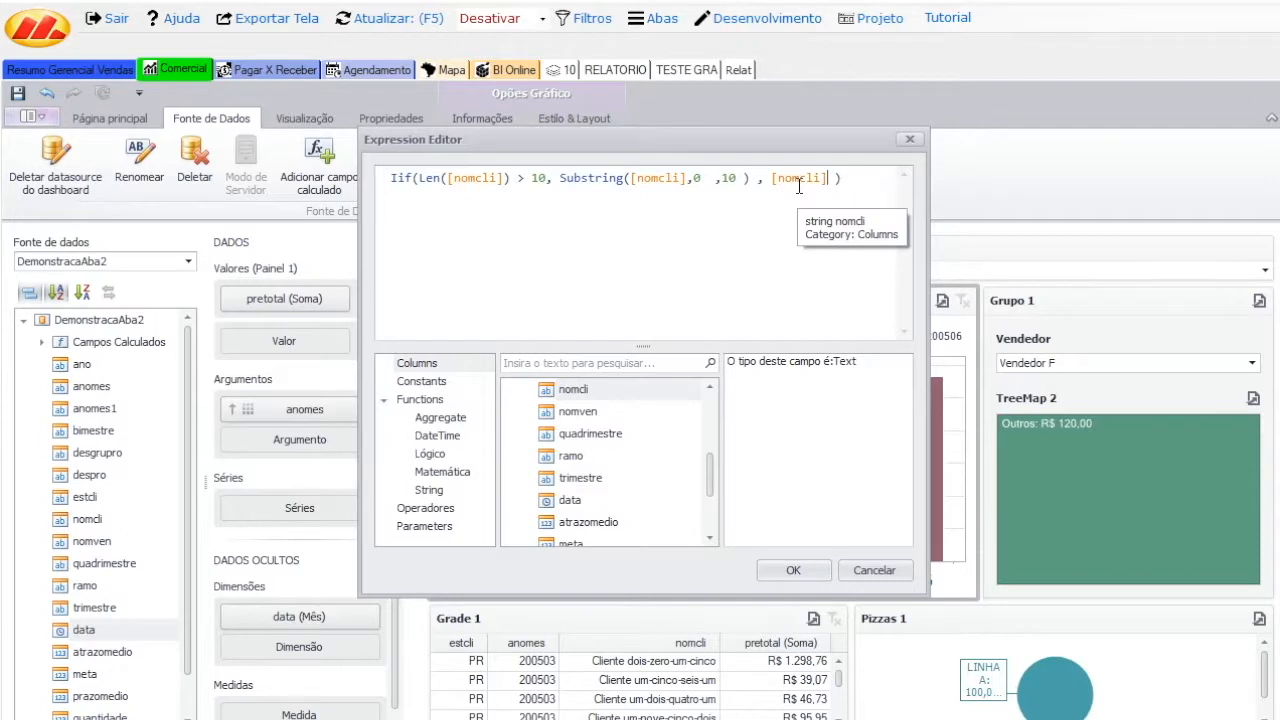
click(746, 178)
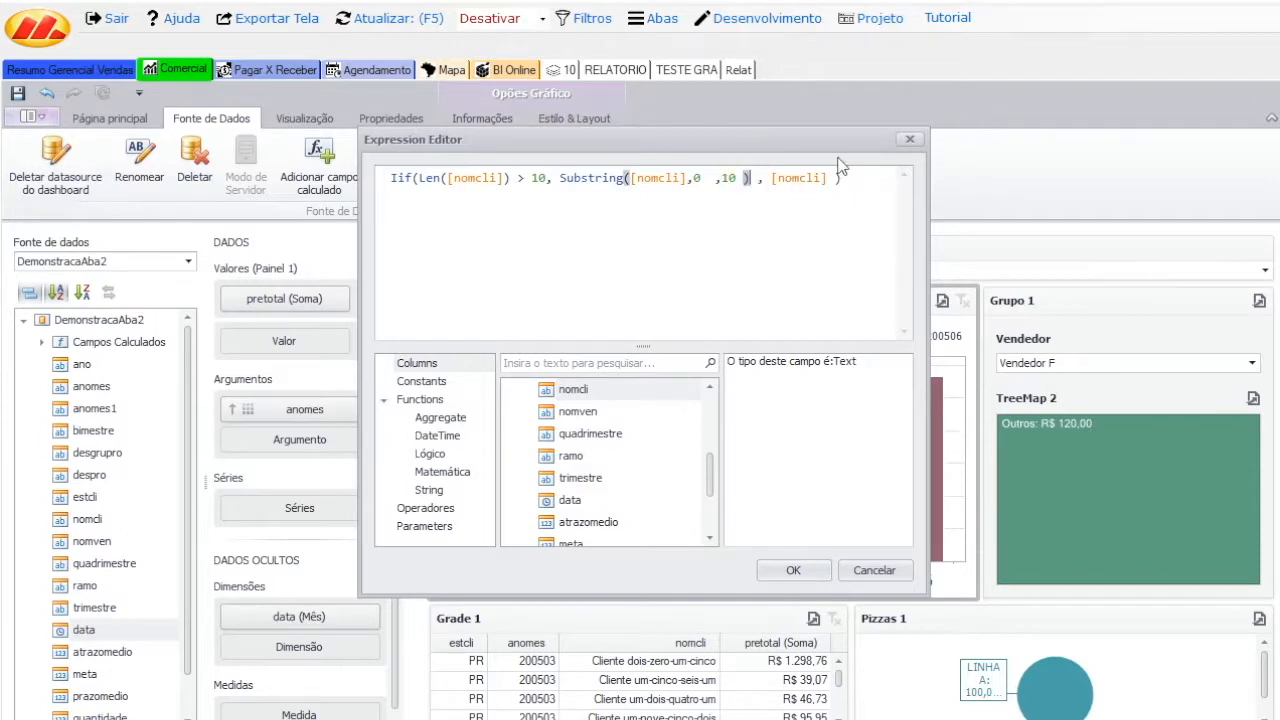
text(+ )
text('')
text(...)
click(793, 570)
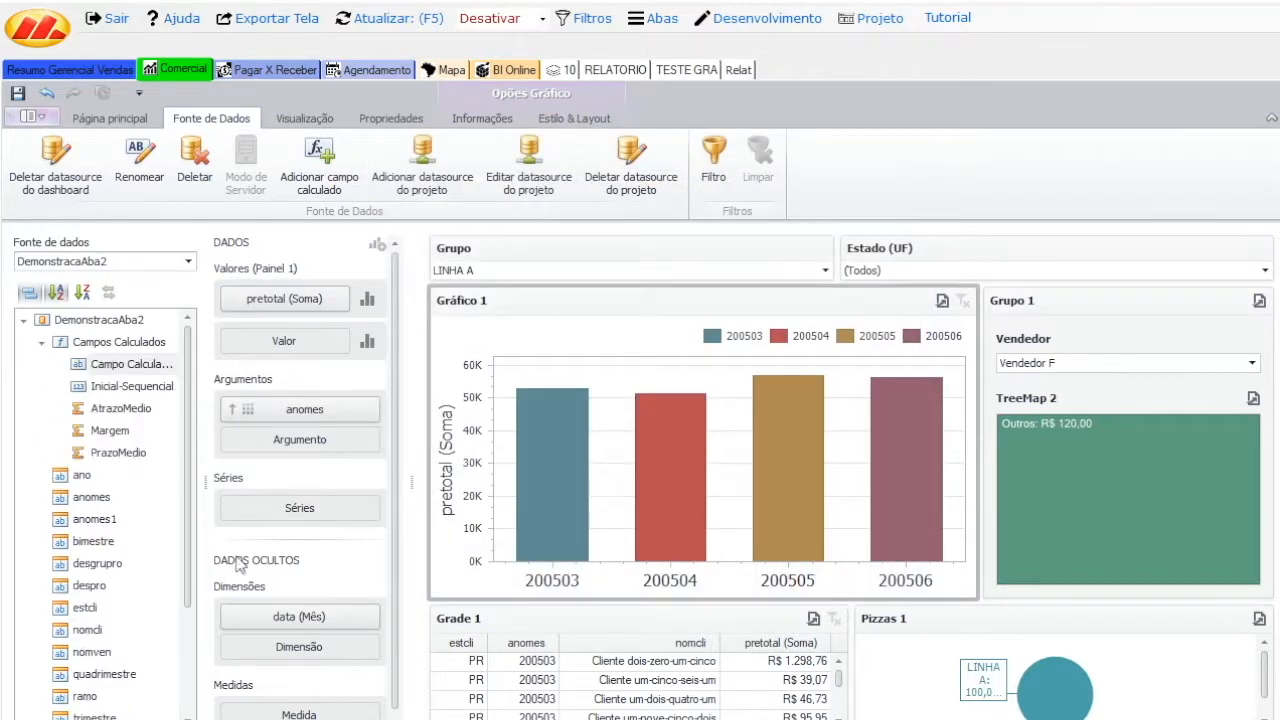
Rename the new calculated field as Cliente_Str.
right_click(115, 366)
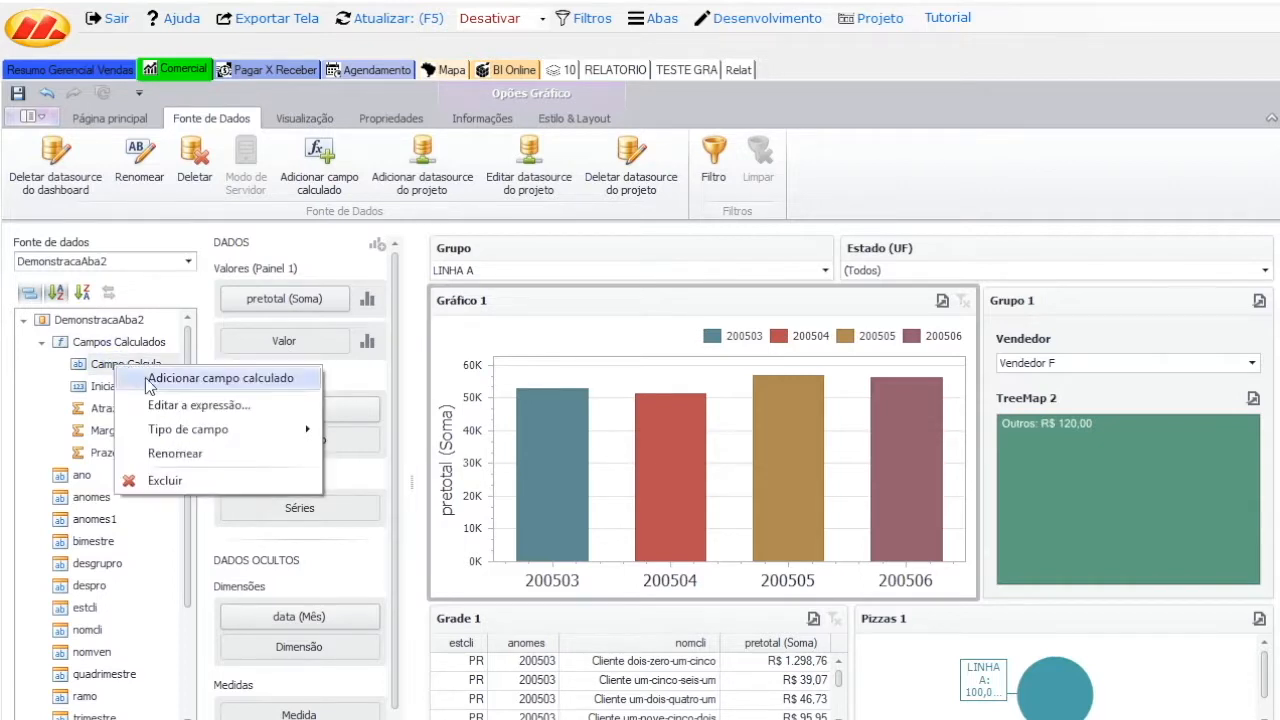
click(204, 453)
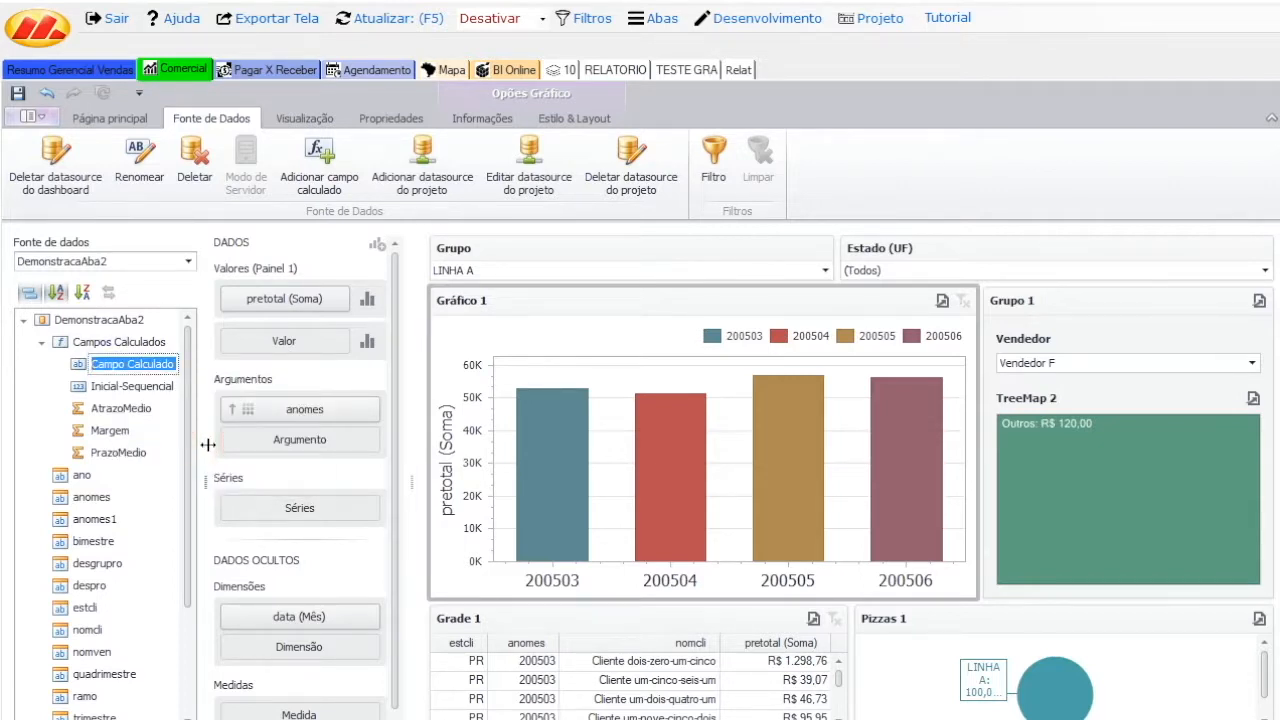
text(Cliente_Str)
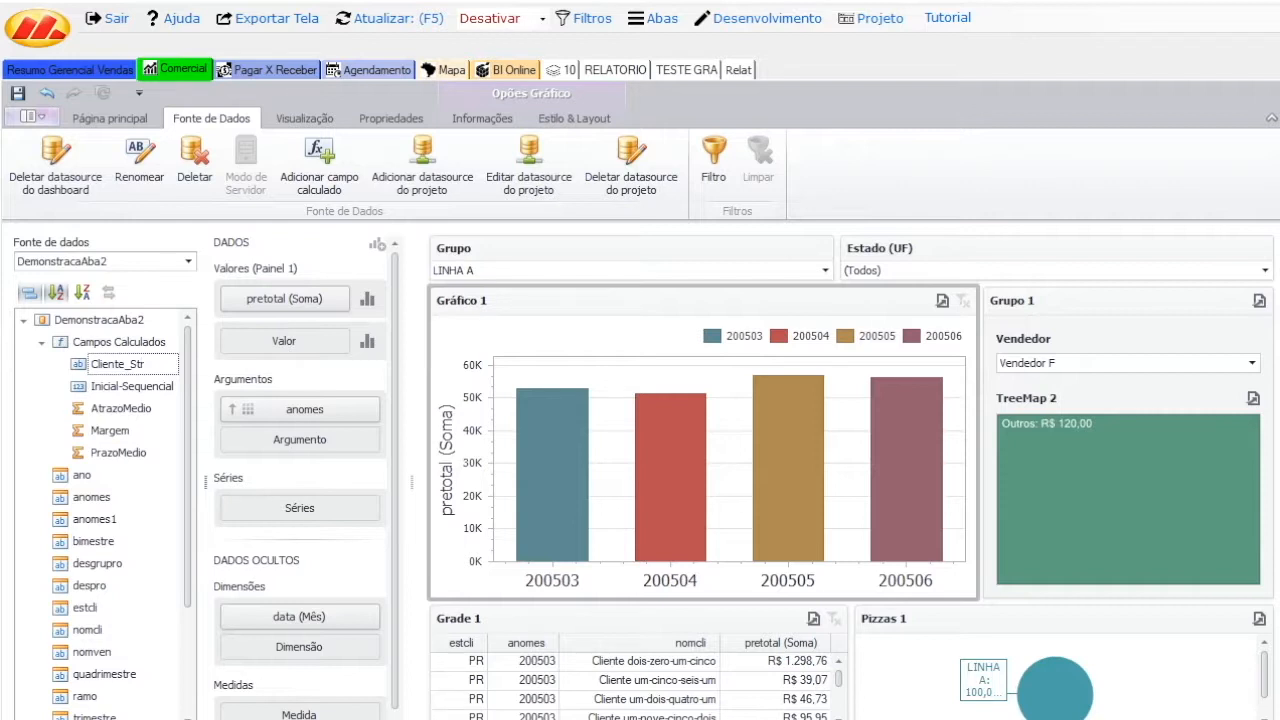
key(Return)
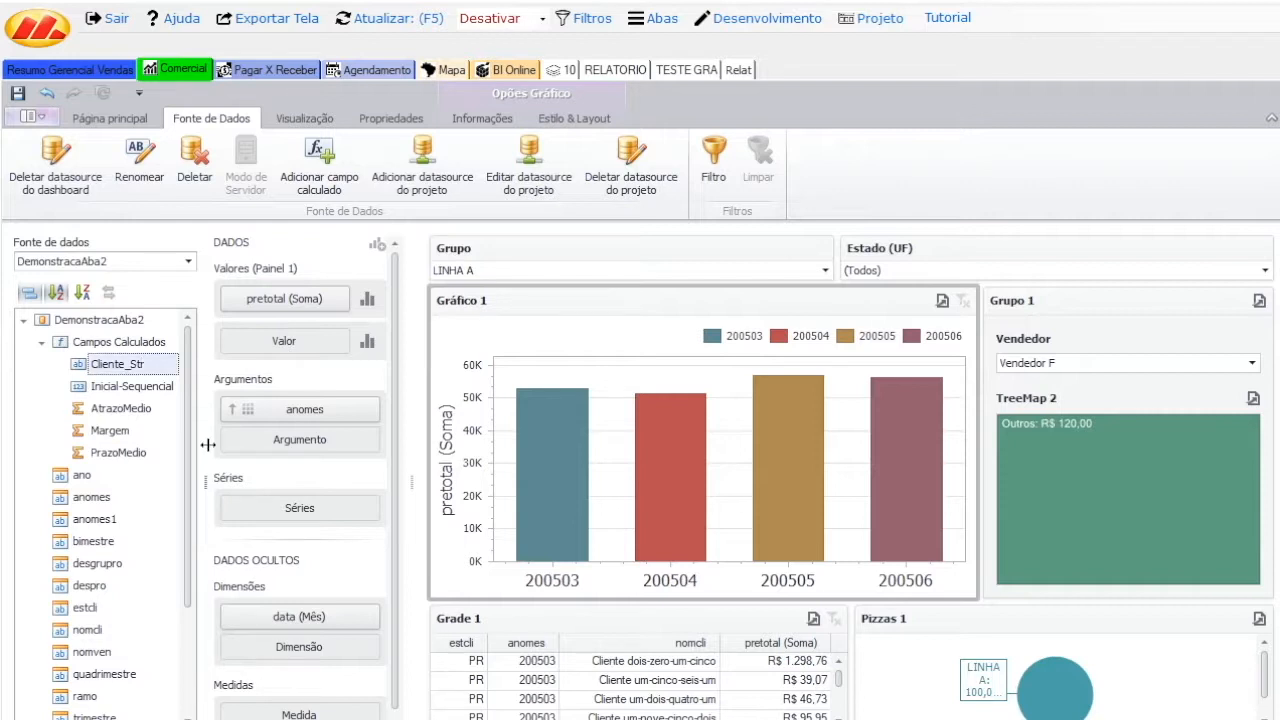
Add Cliente_Str to Grade 1 as a column between estcli and anomes, and widen that column in the grid.
click(459, 646)
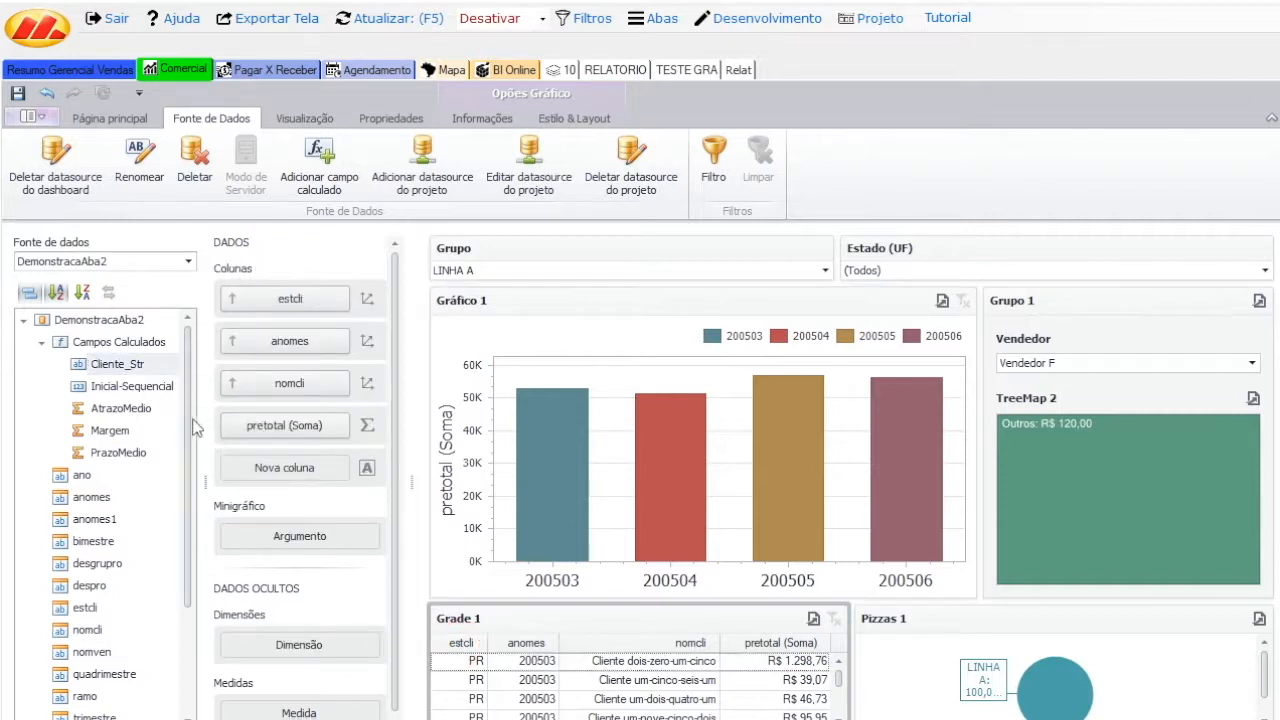
drag(125, 364, 289, 317)
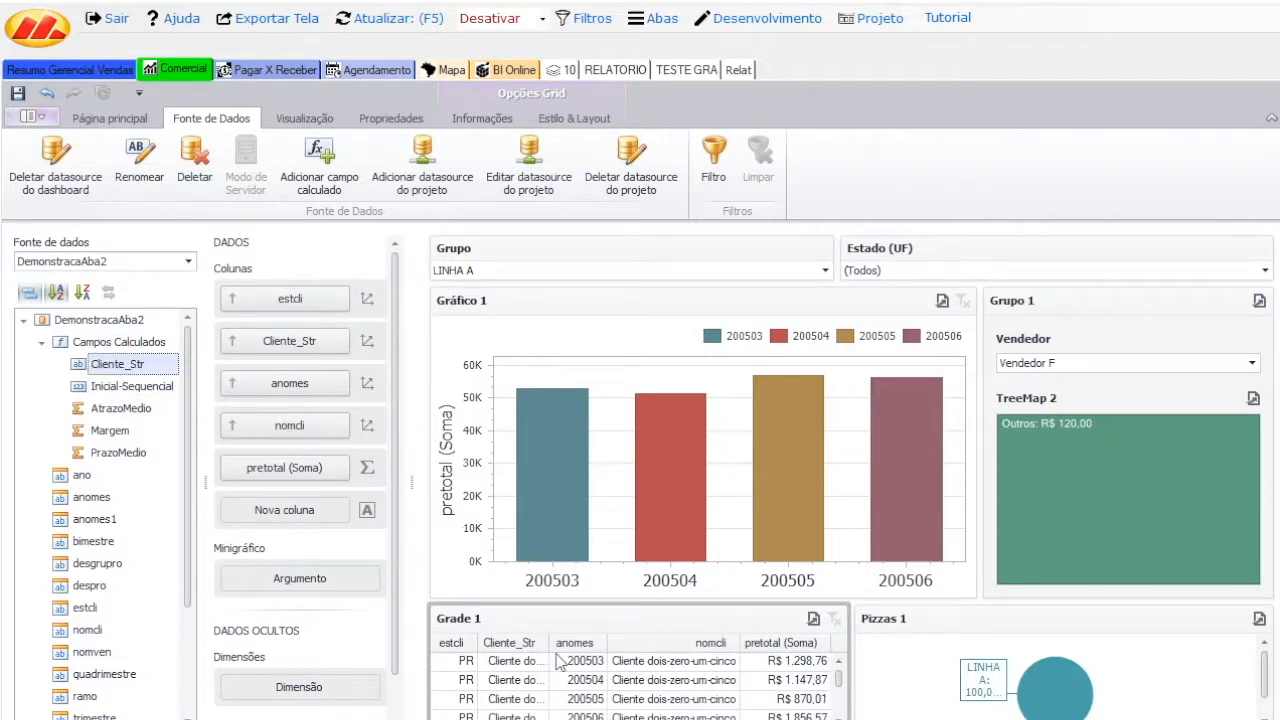
drag(548, 645, 606, 645)
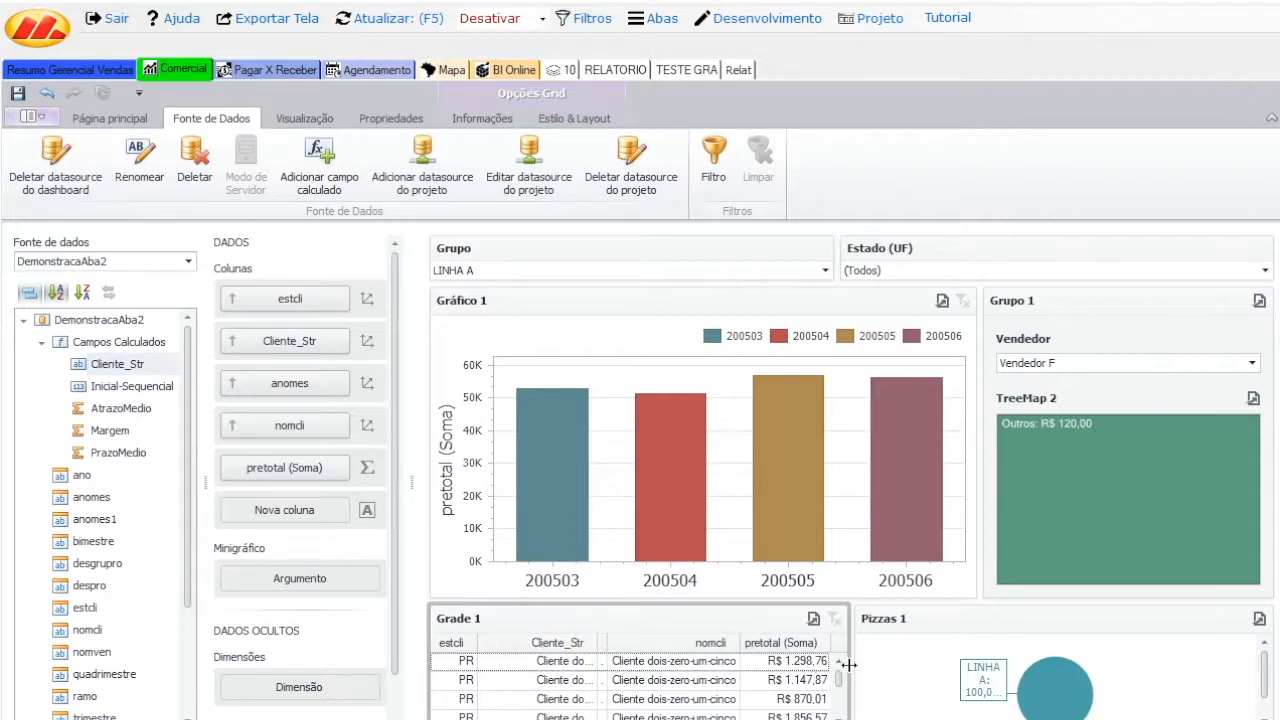
drag(841, 680, 840, 710)
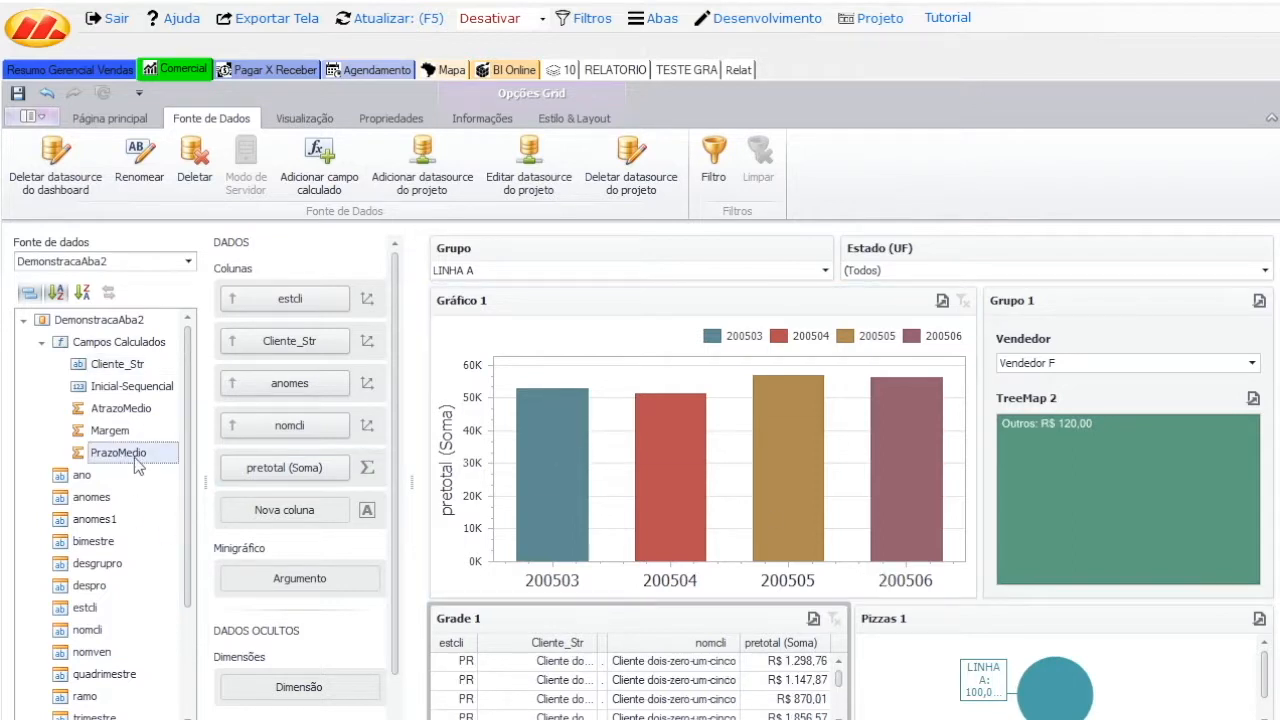
Examine the Sum and ToDecimal functions in the PrazoMedio field's expression, and close it without changes.
right_click(134, 457)
click(207, 500)
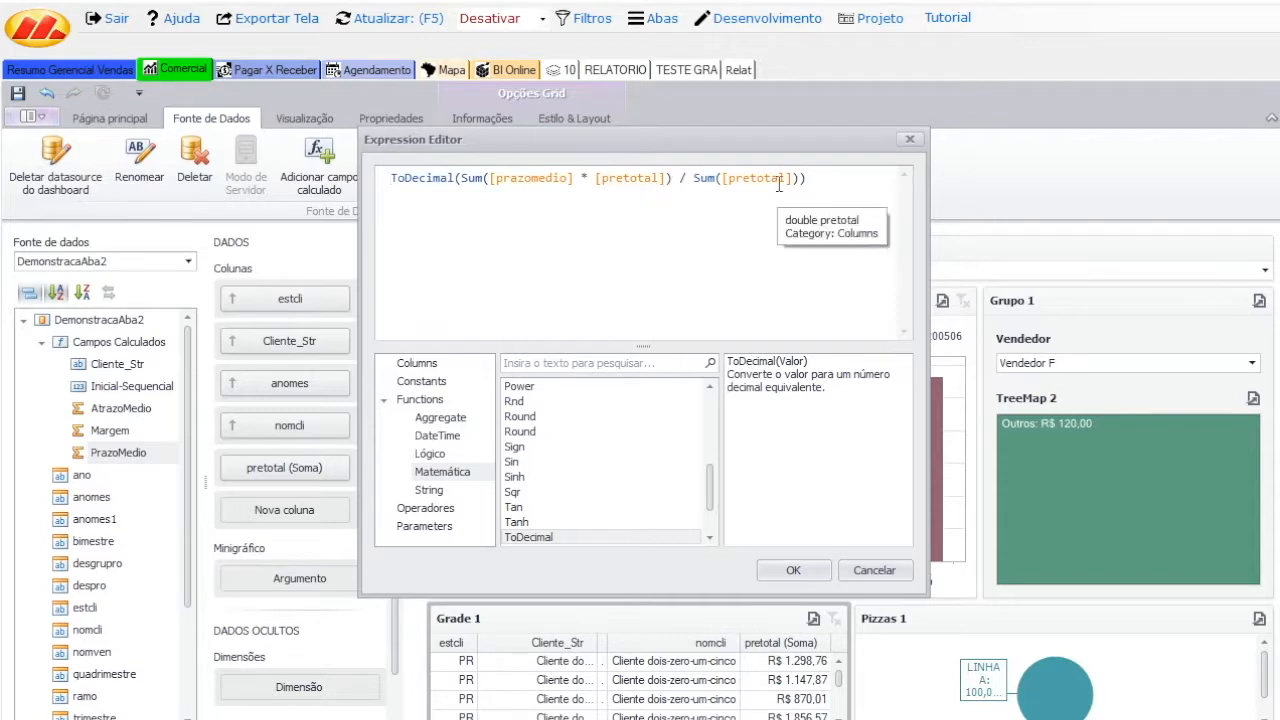
drag(463, 180, 486, 178)
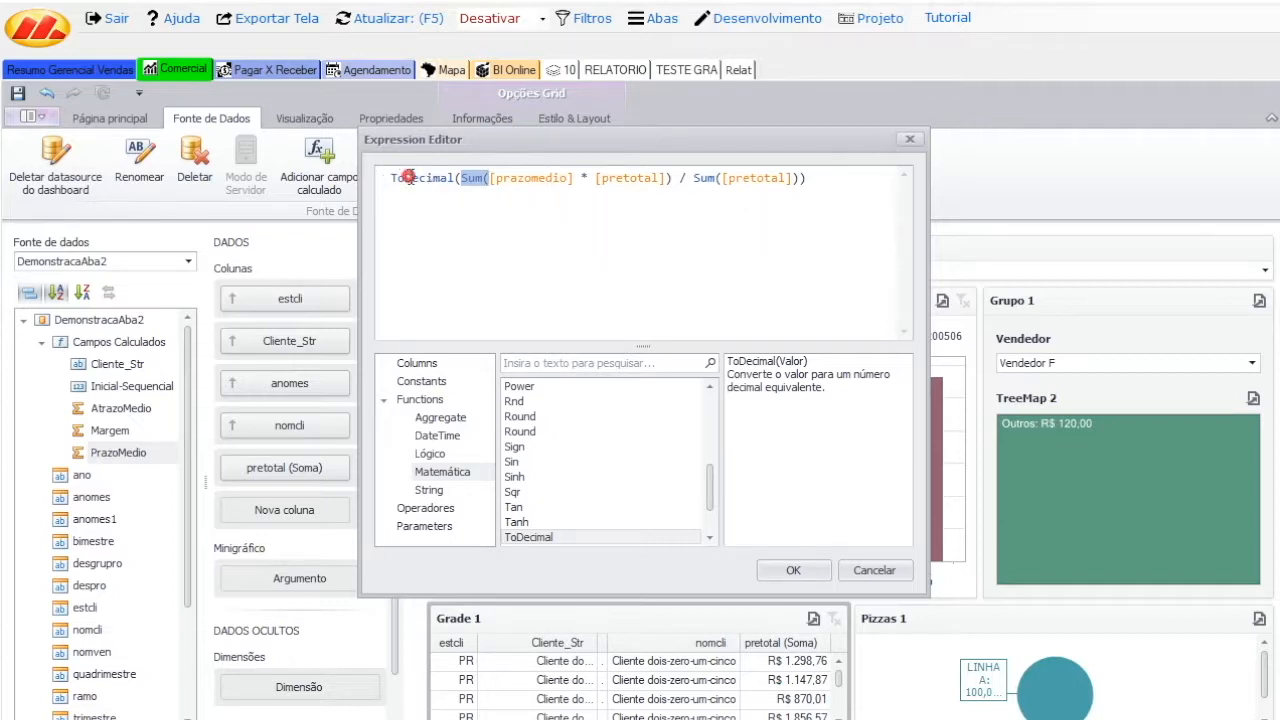
double_click(408, 177)
click(872, 571)
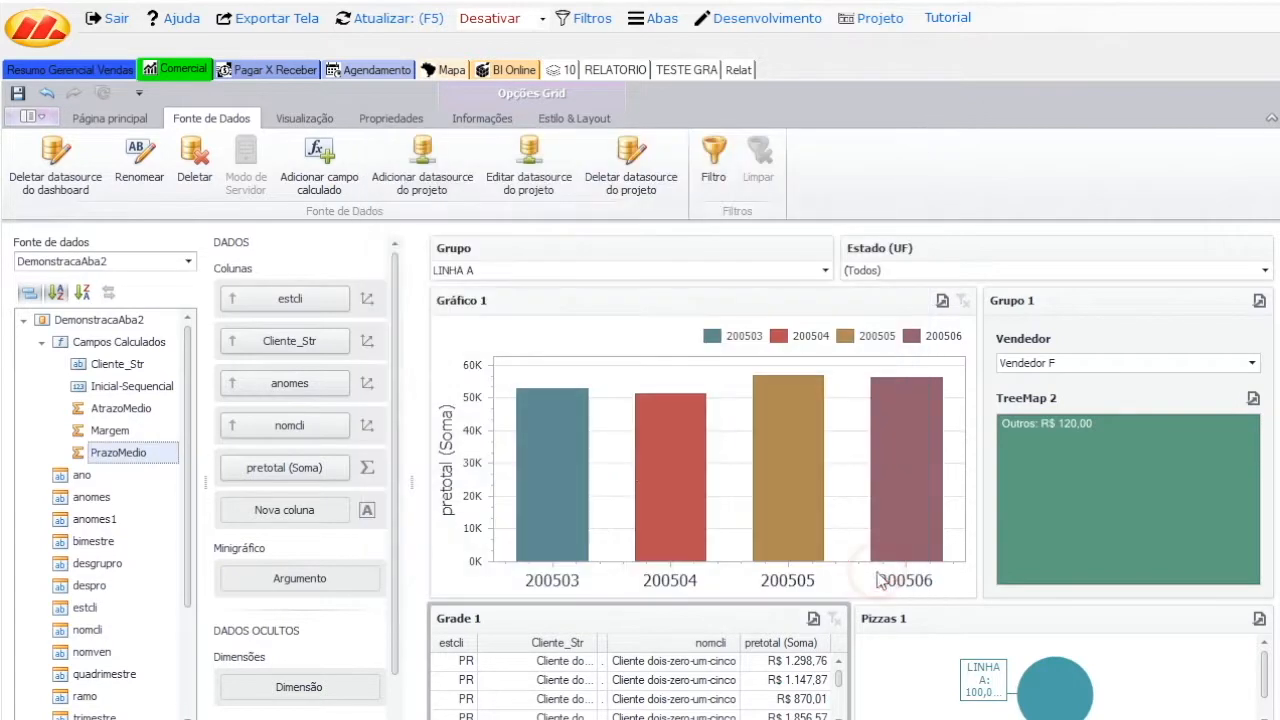
Examine the expression of the Margem calculated field and close it.
right_click(95, 431)
click(165, 468)
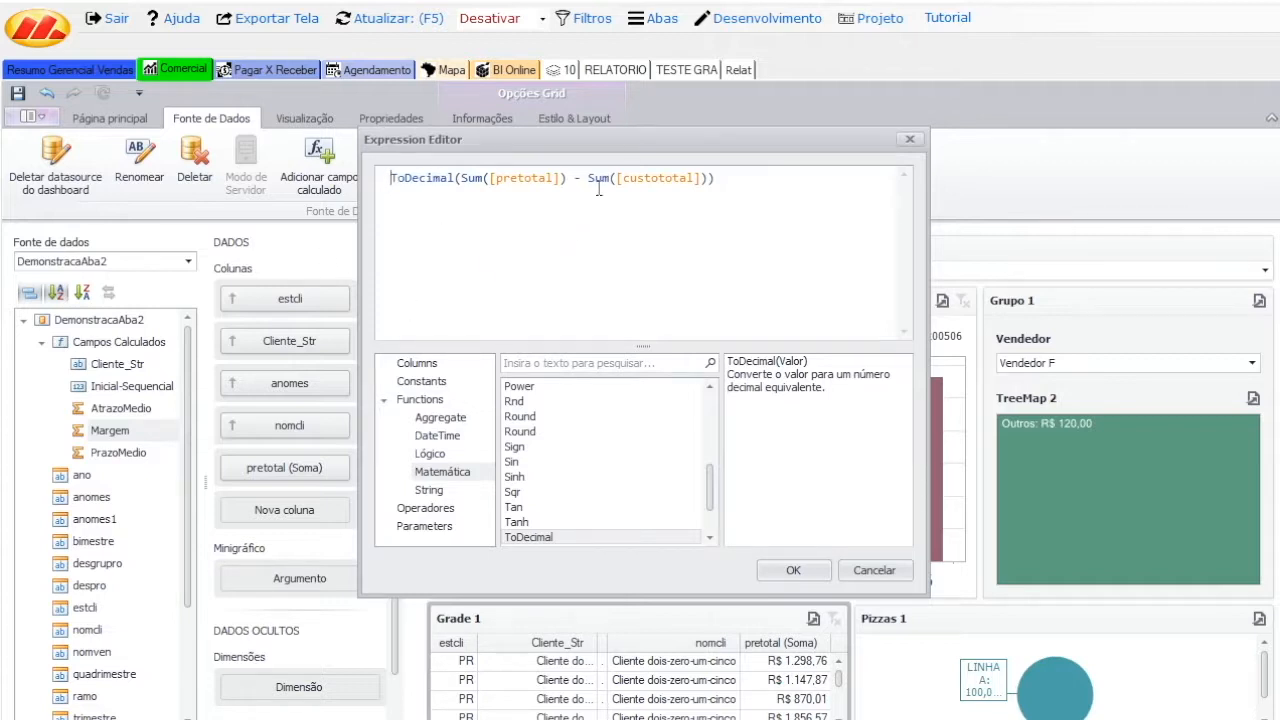
click(795, 574)
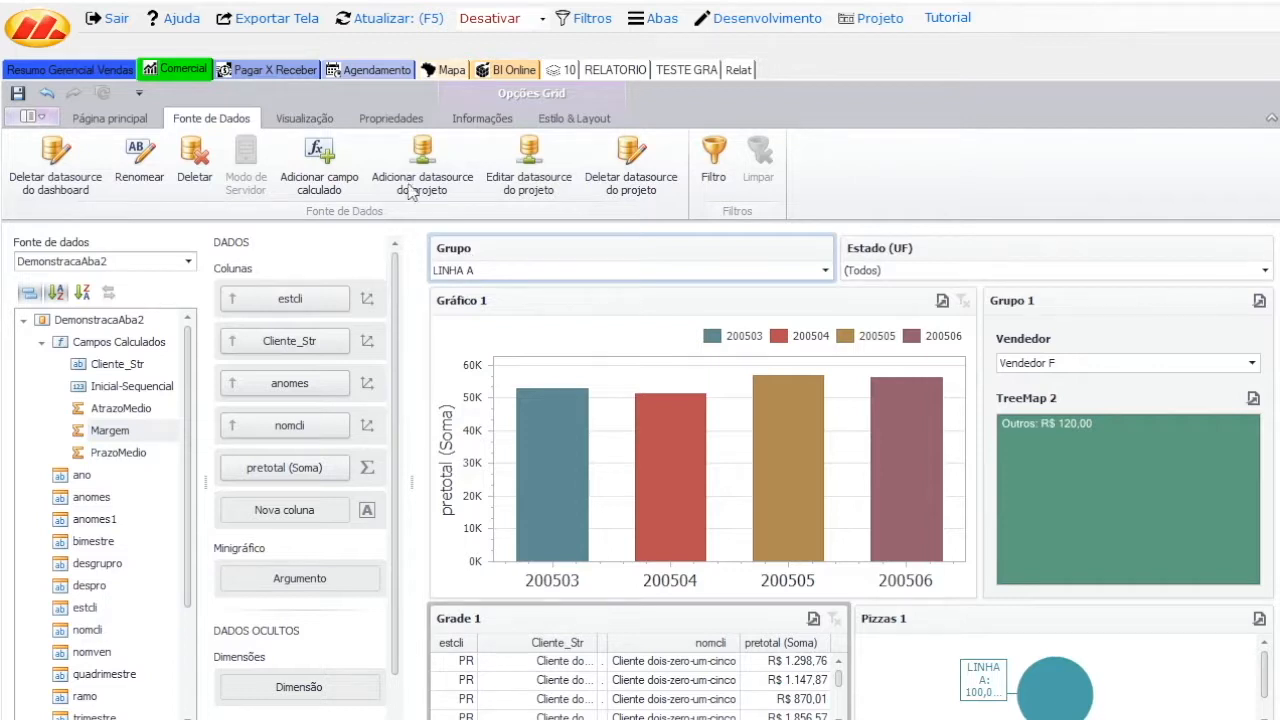
On the Pagar X Receber dashboard, add Calculated Field 1 from the project's calculated fields list to the current datasource.
click(252, 72)
click(760, 18)
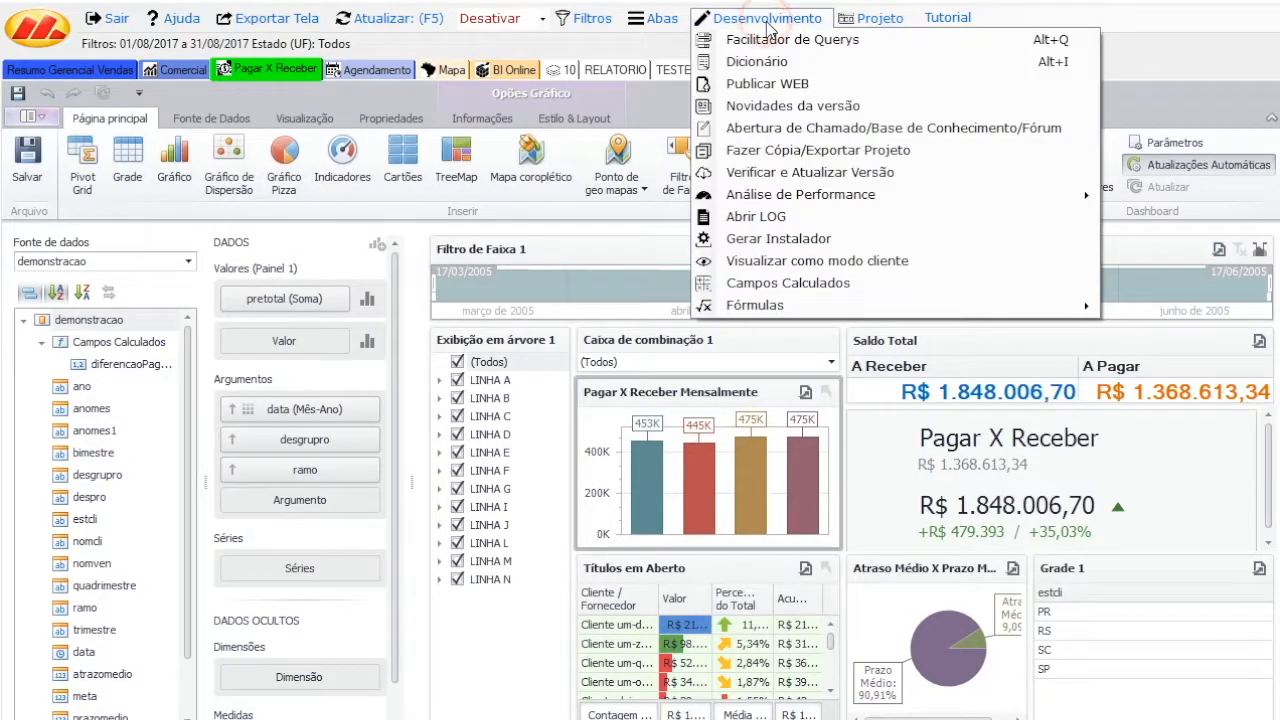
click(815, 283)
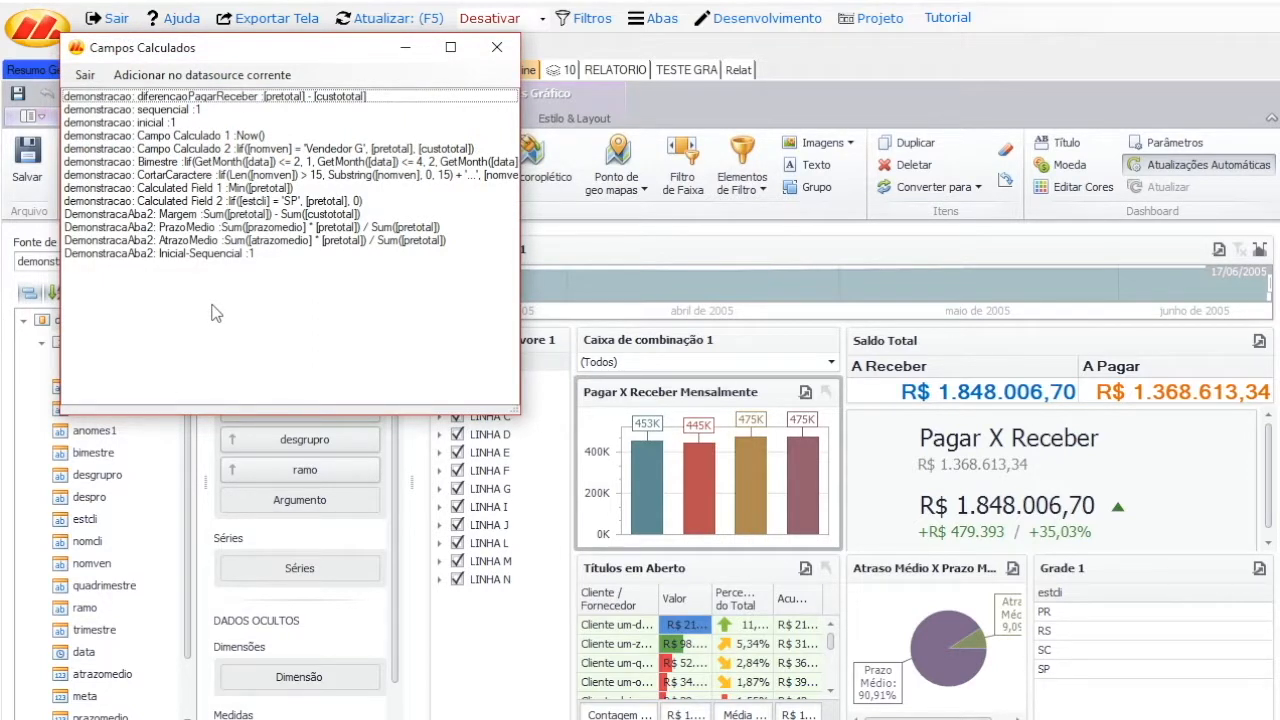
click(175, 188)
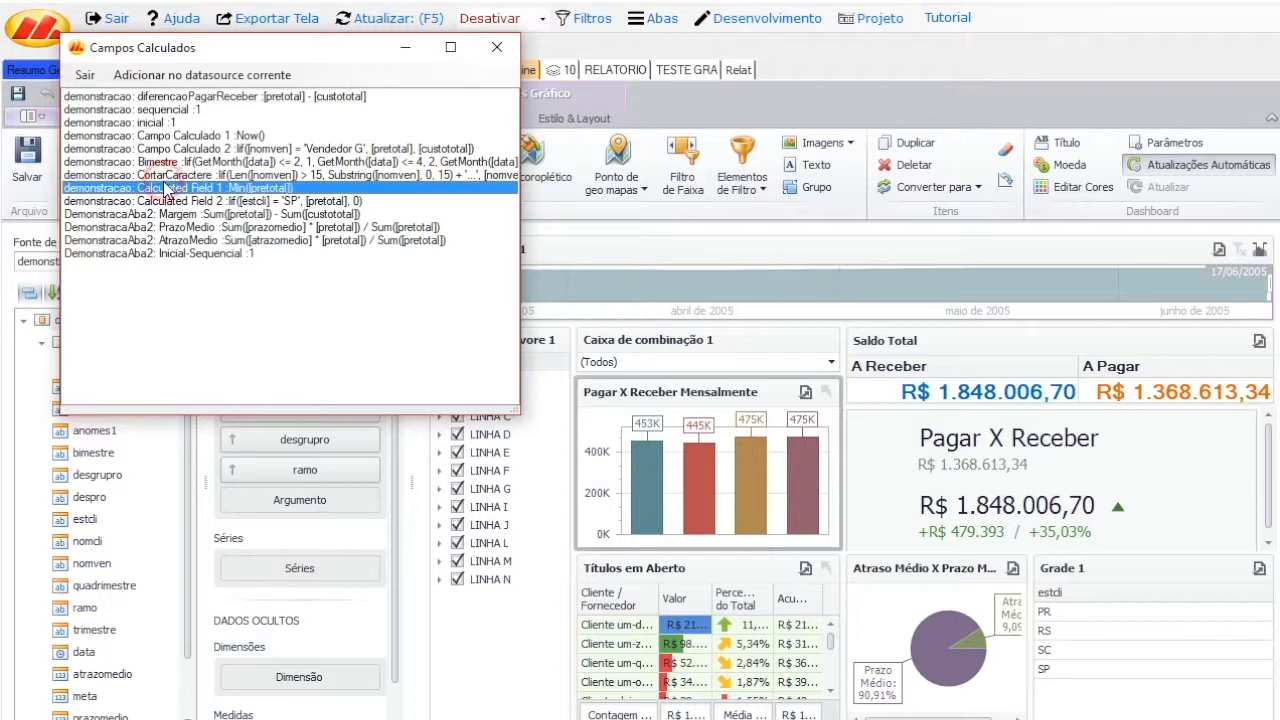
click(184, 80)
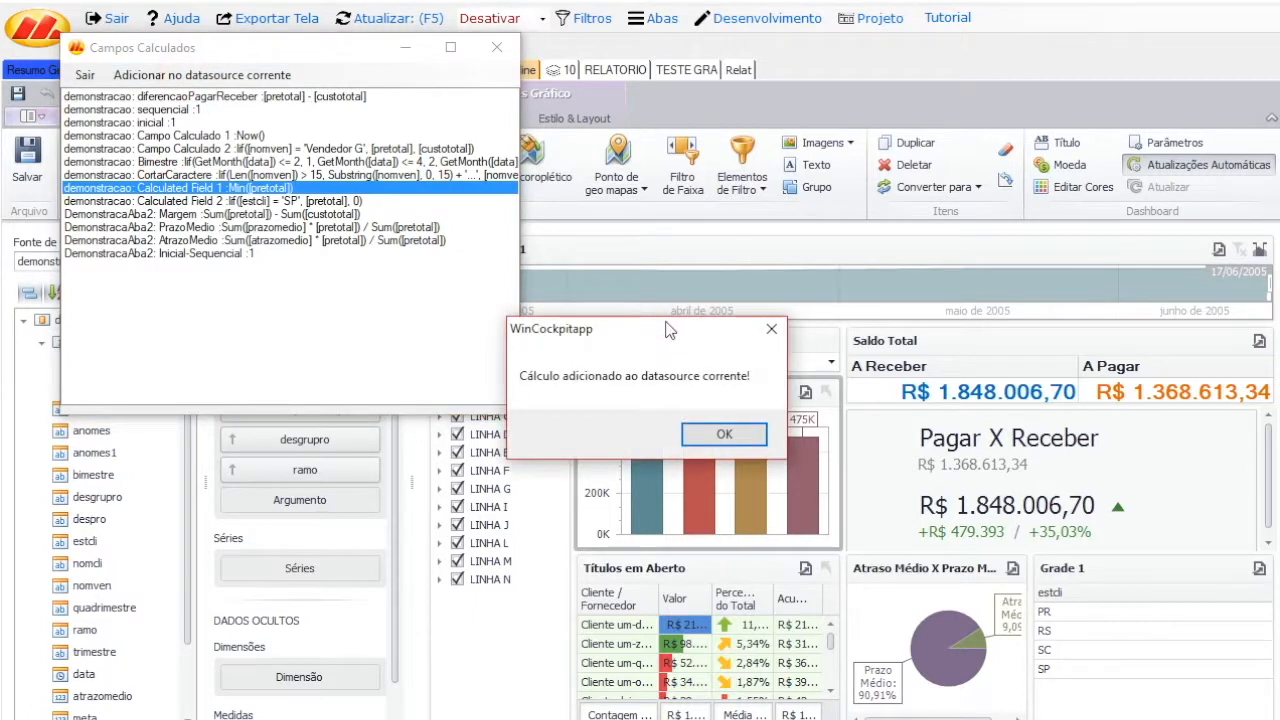
click(690, 436)
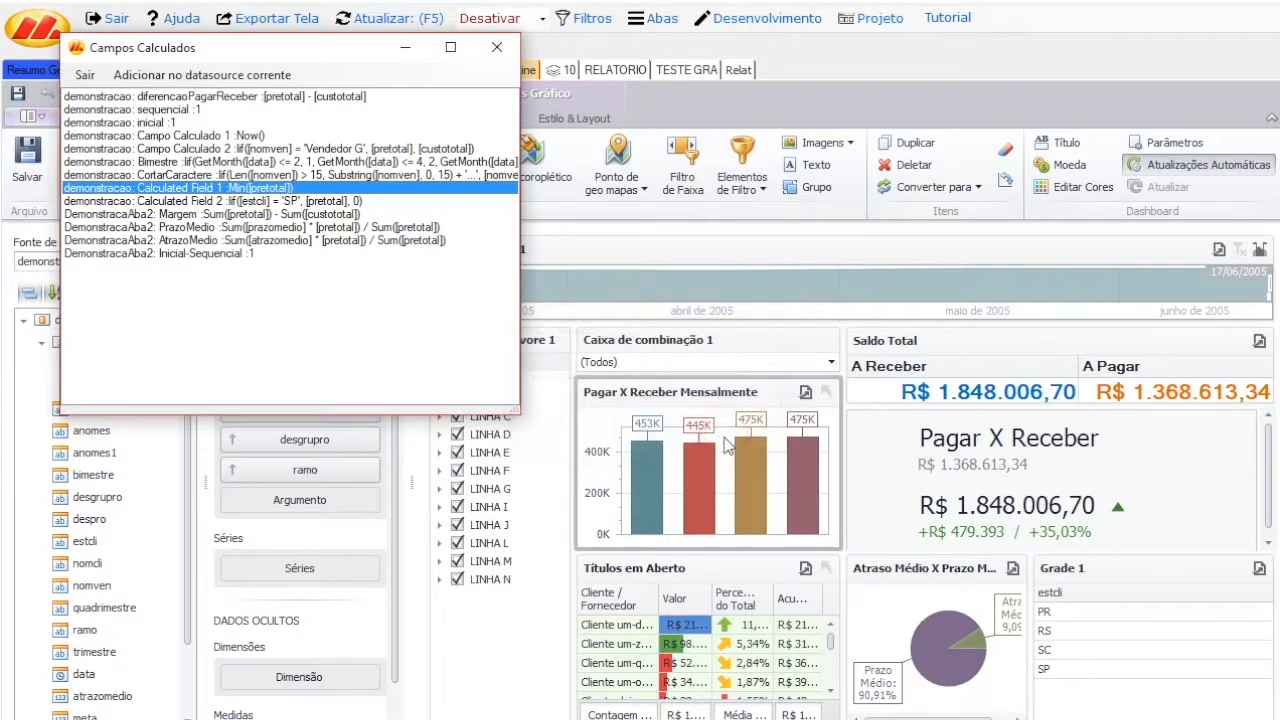
Close the calculated fields list, then examine the expression of Calculated Field 1 and close it without changes.
click(86, 75)
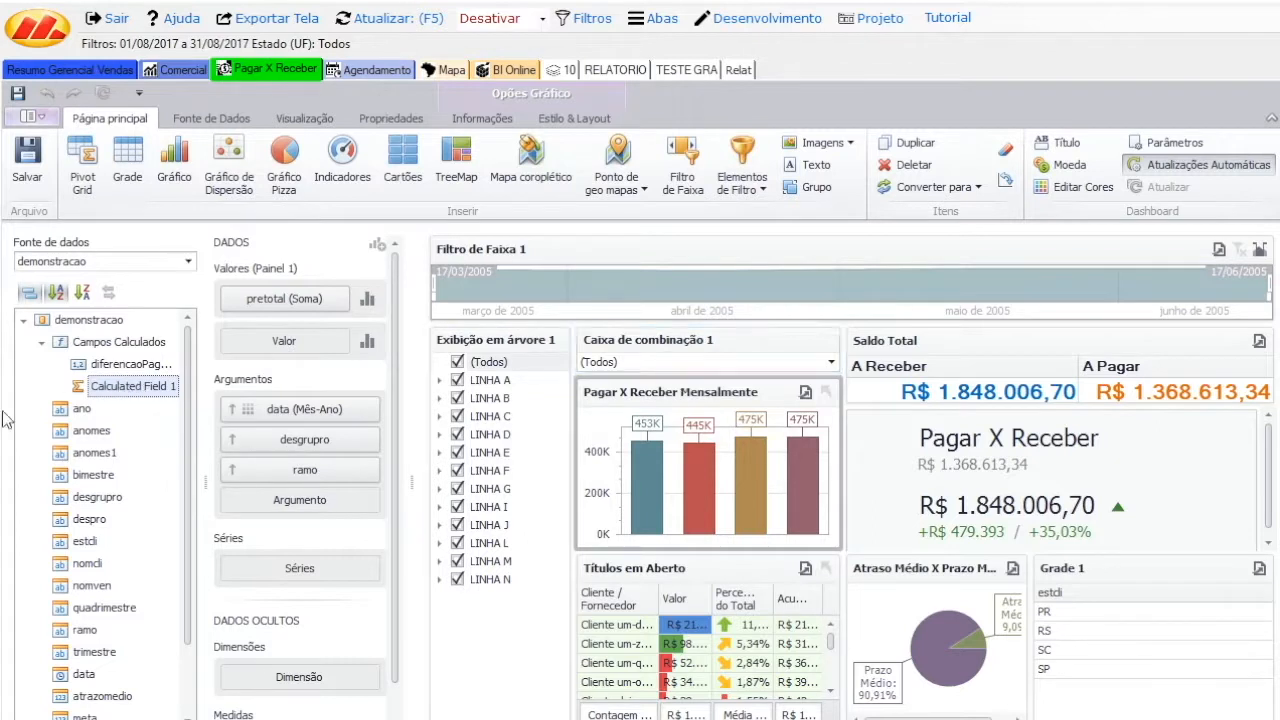
right_click(139, 393)
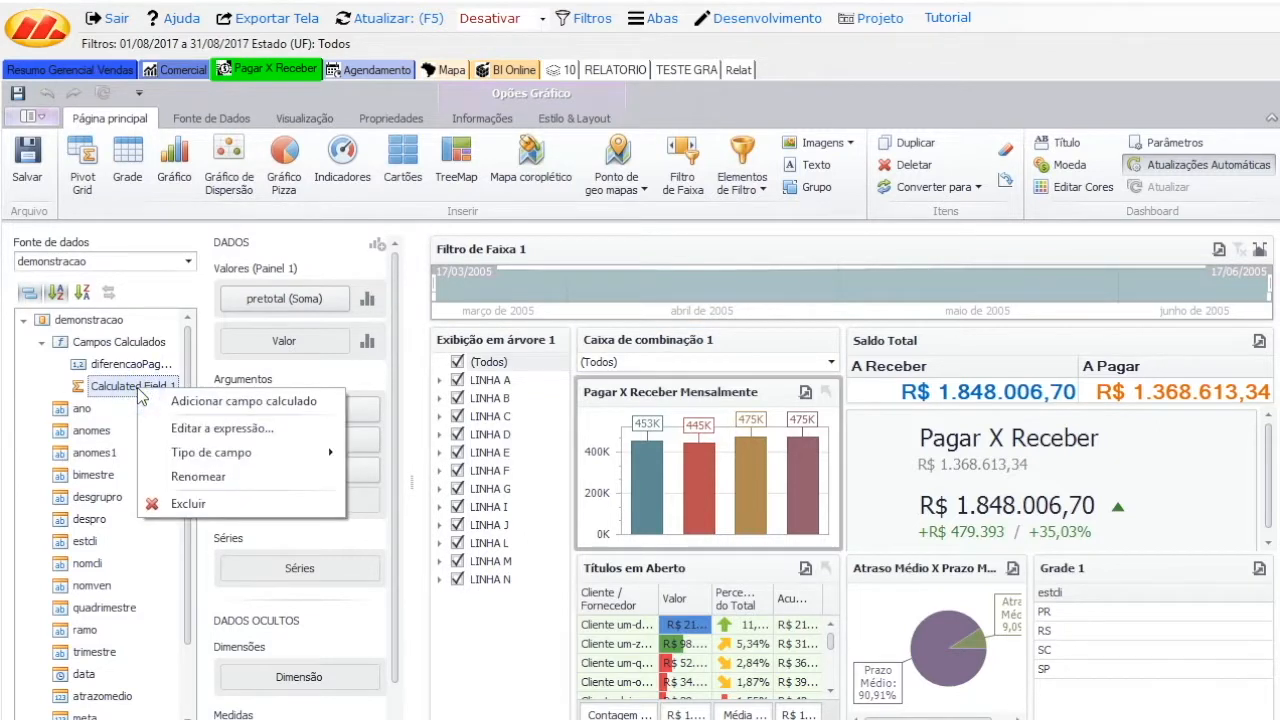
click(196, 430)
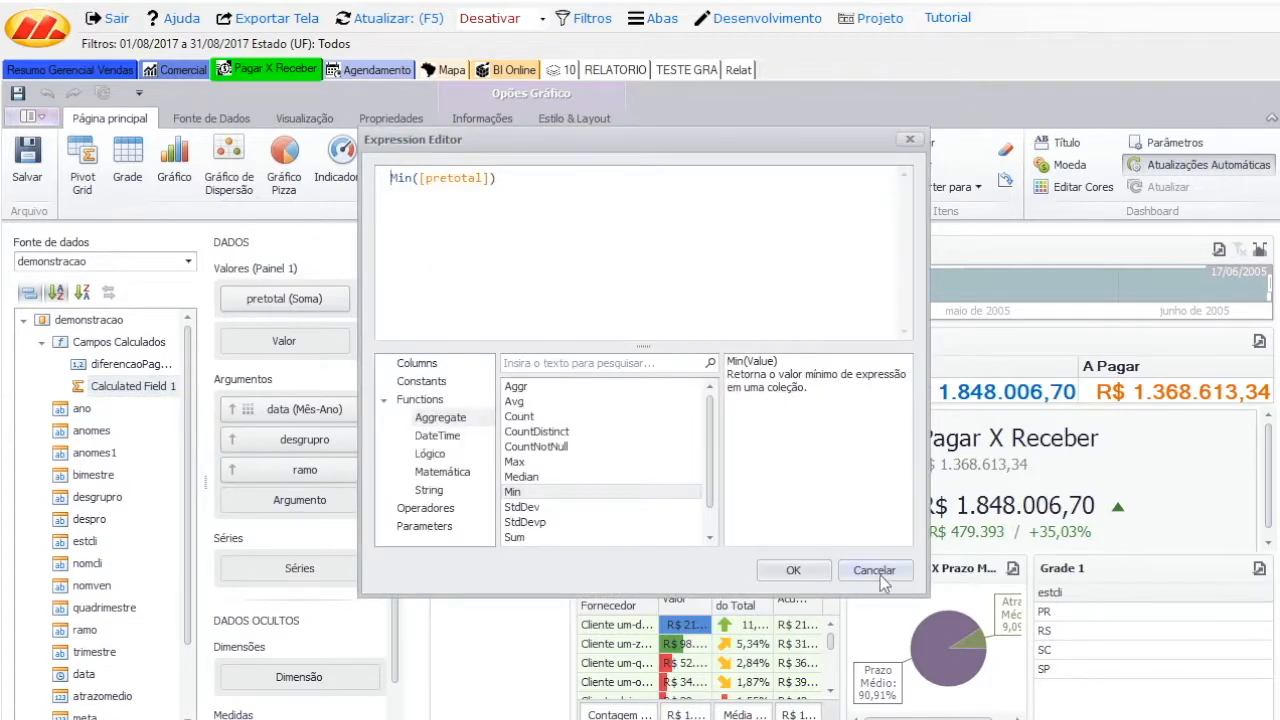
click(874, 571)
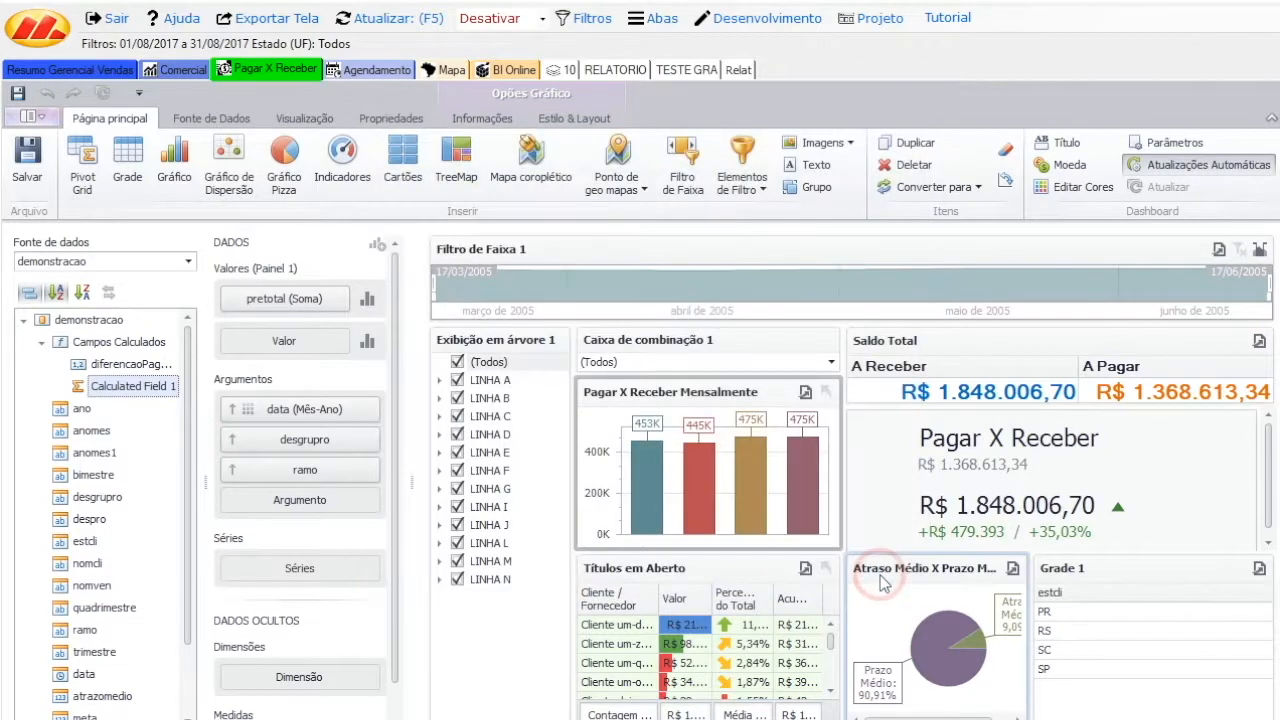
On the Comercial dashboard, examine the dimension and options of the Estado (UF) filter and compare them with Grade 1's columns.
click(188, 71)
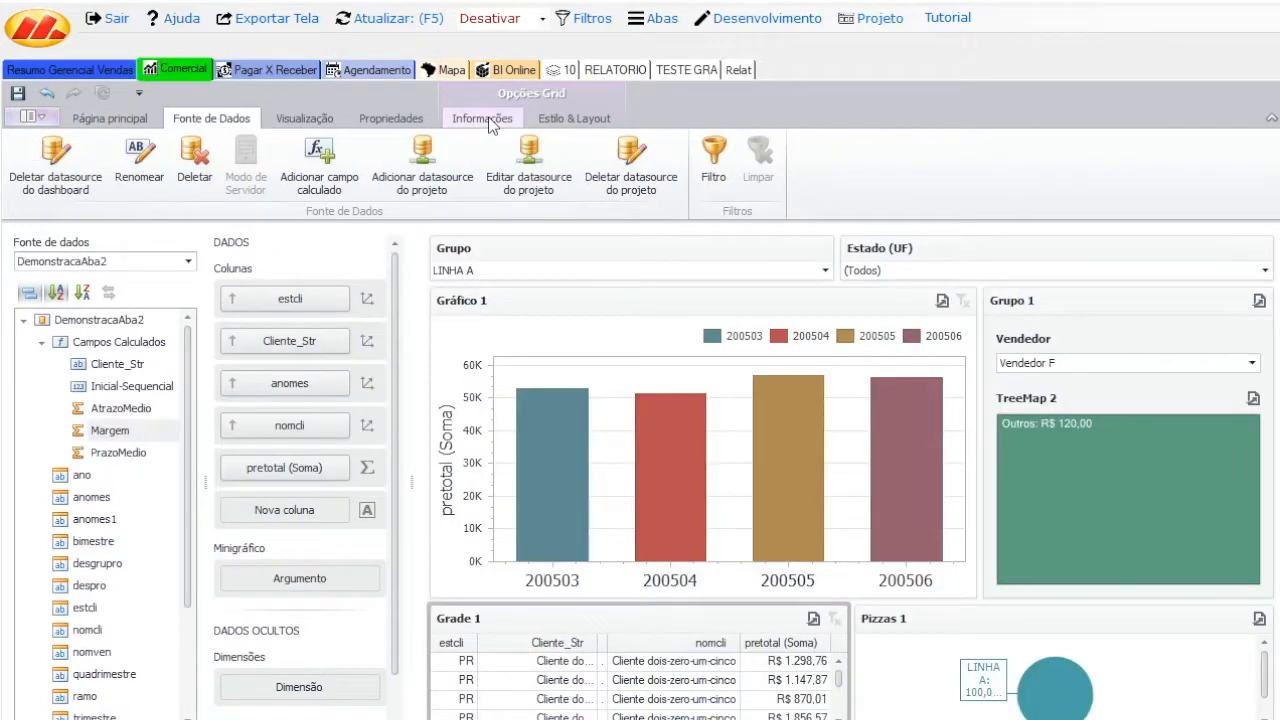
click(484, 119)
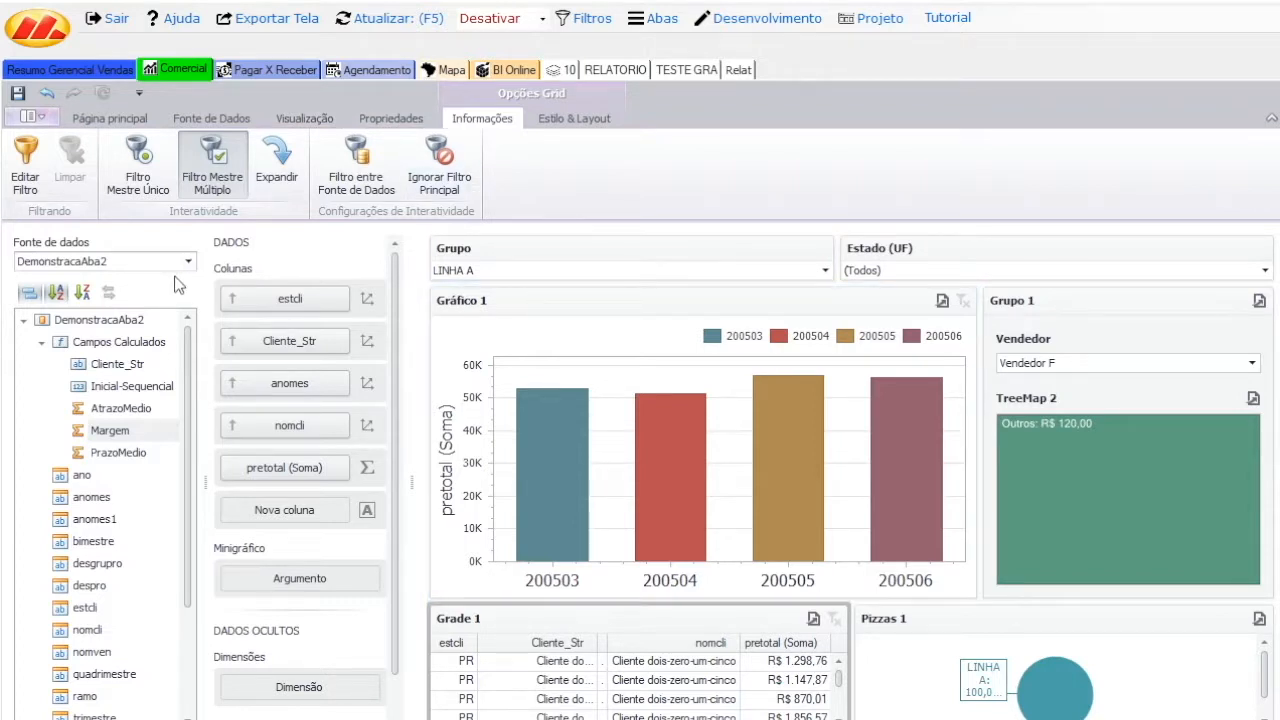
click(890, 266)
click(894, 268)
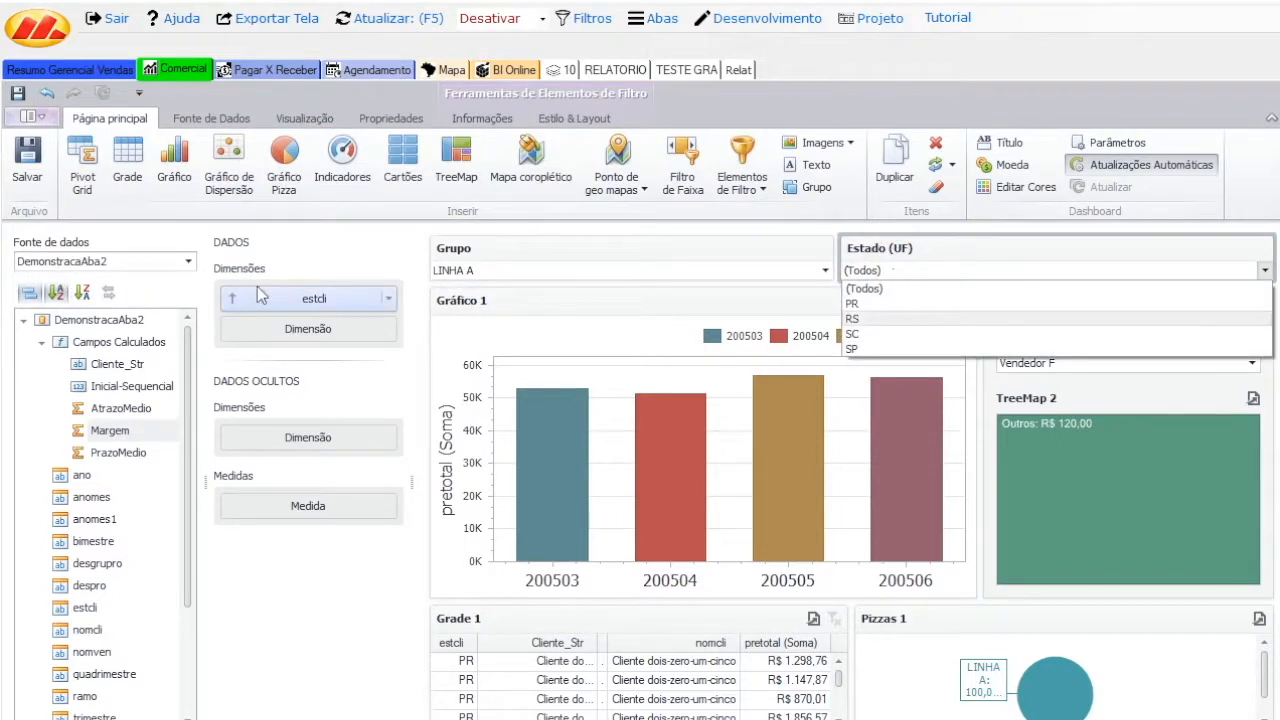
click(614, 632)
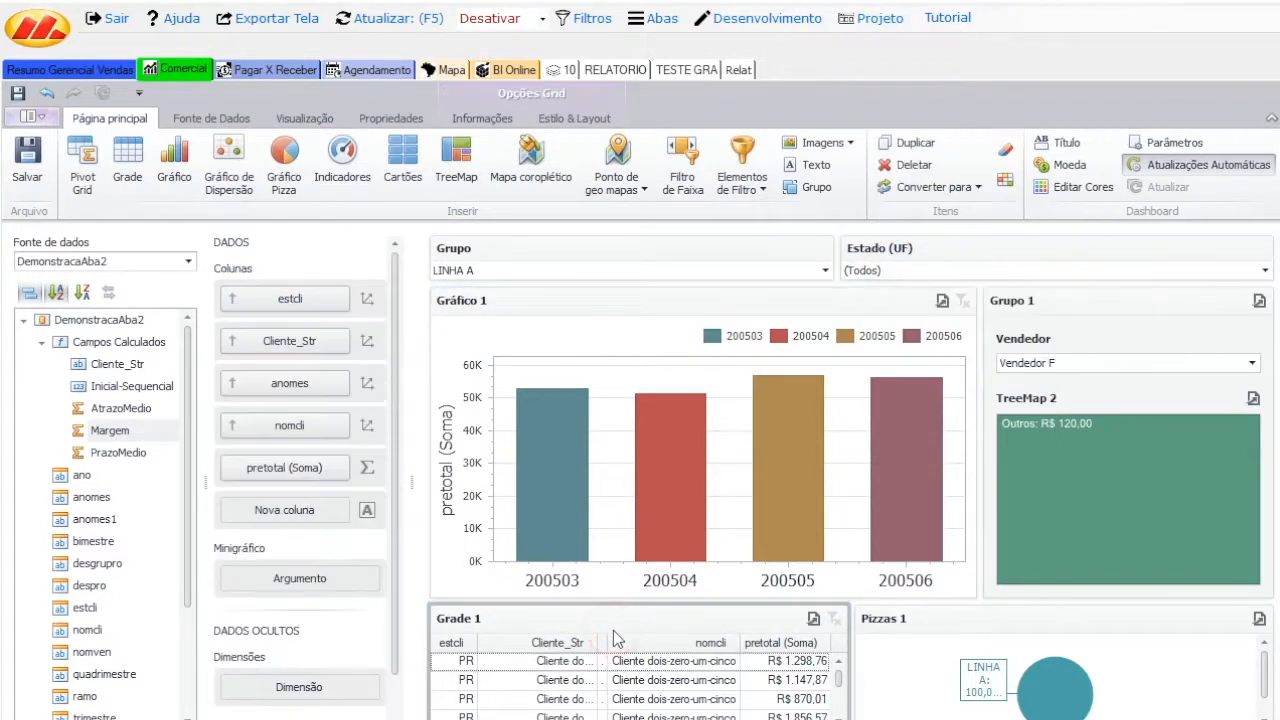
click(989, 273)
Insert a new grid on the dashboard and add ufsigla from the Mapas datasource as its first column.
click(169, 261)
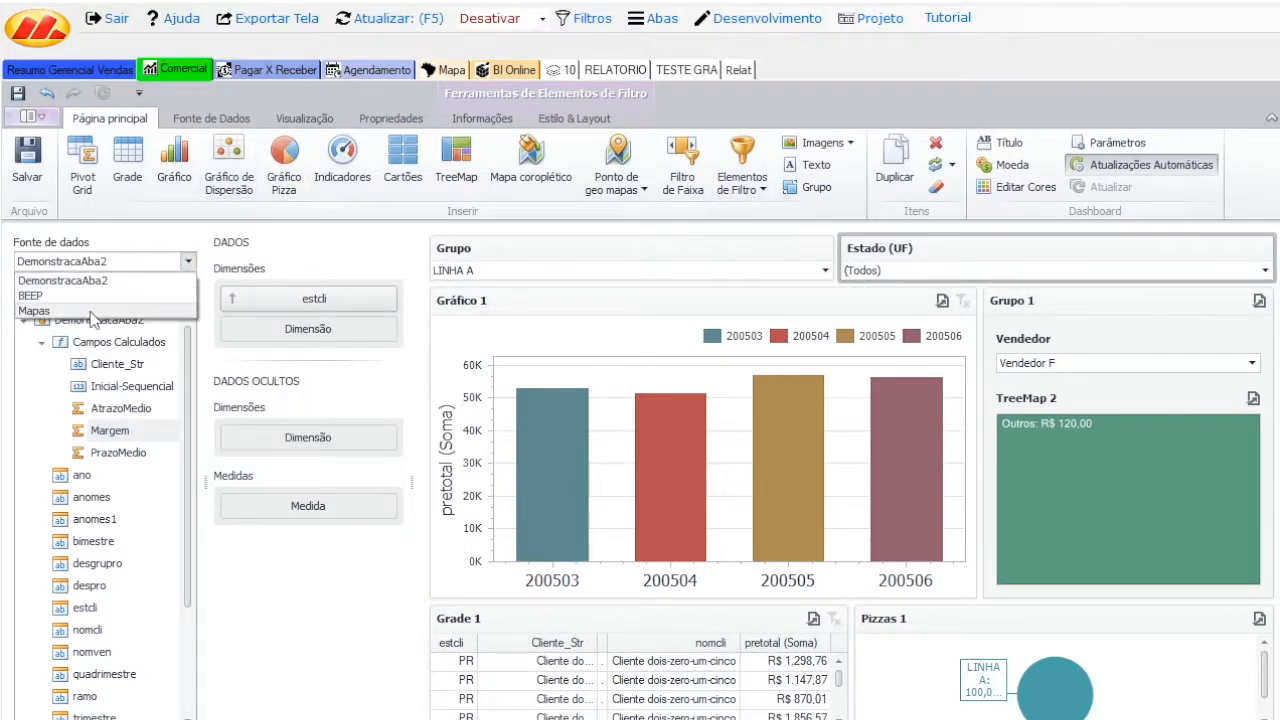
click(90, 311)
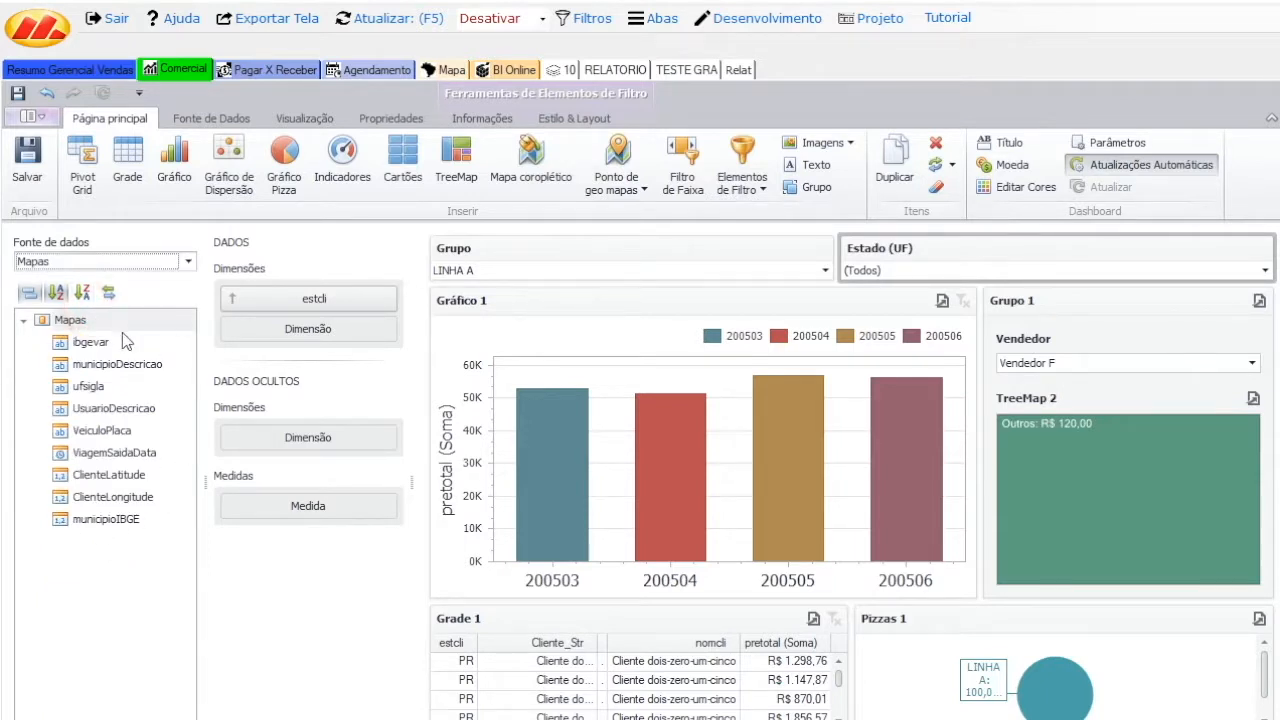
click(100, 388)
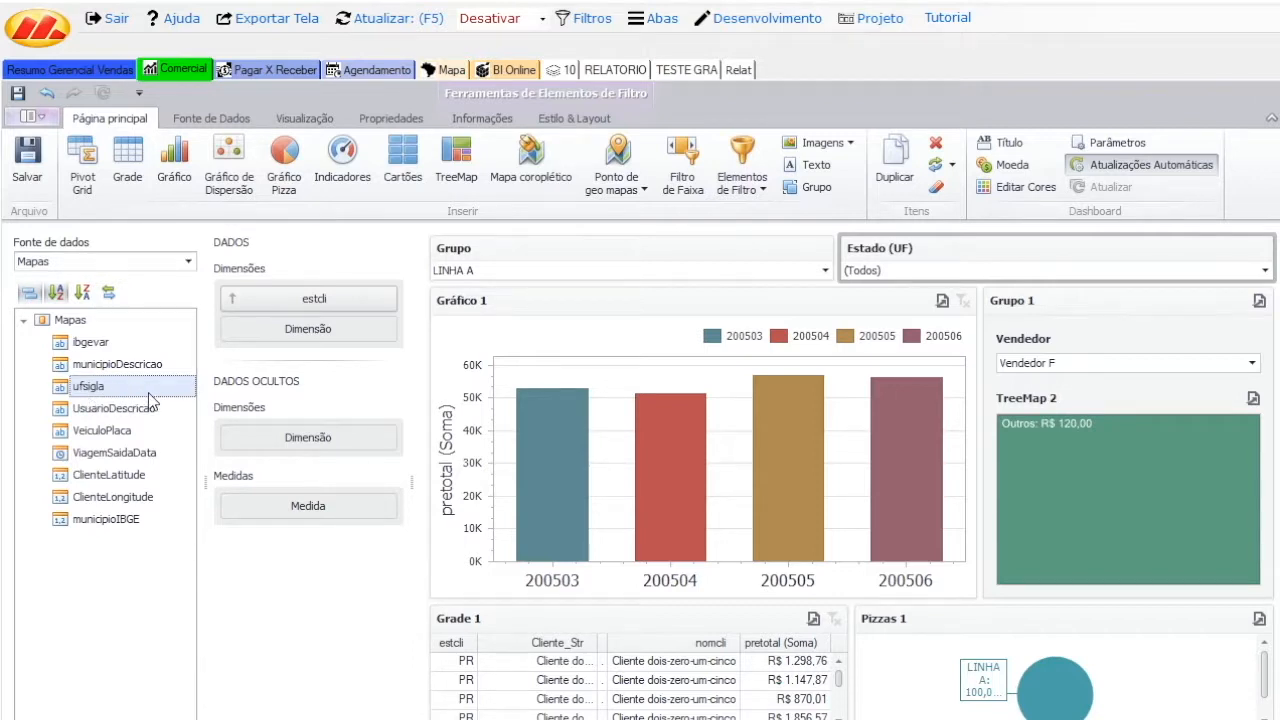
click(128, 162)
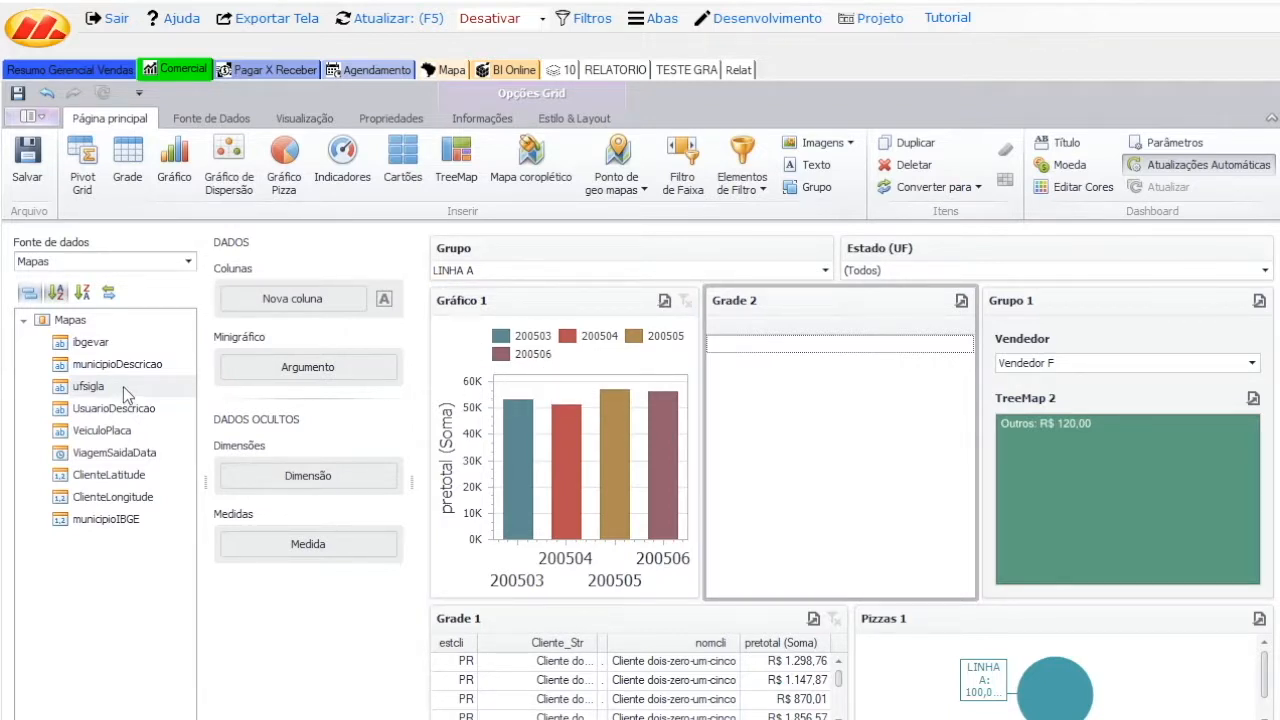
drag(109, 386, 285, 313)
Add municipioIBGE to the new grid as a second column and summarise it with Contar.
click(106, 520)
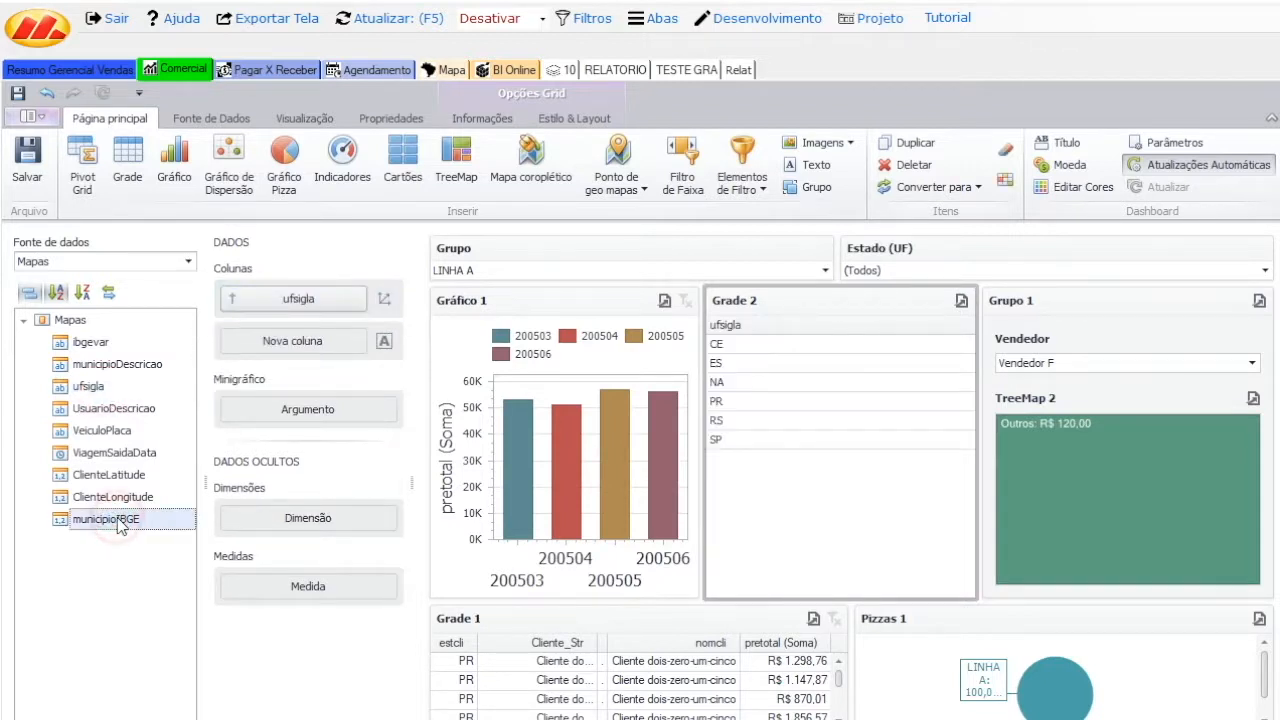
drag(110, 527, 292, 344)
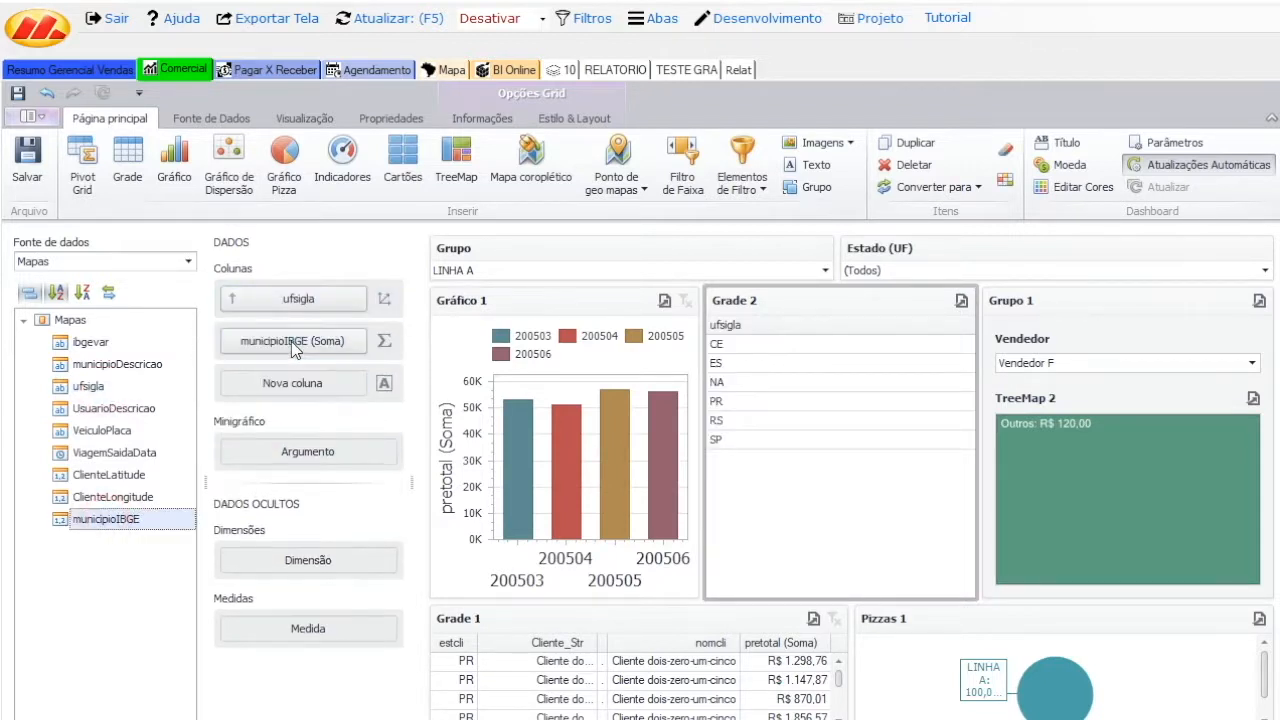
click(358, 341)
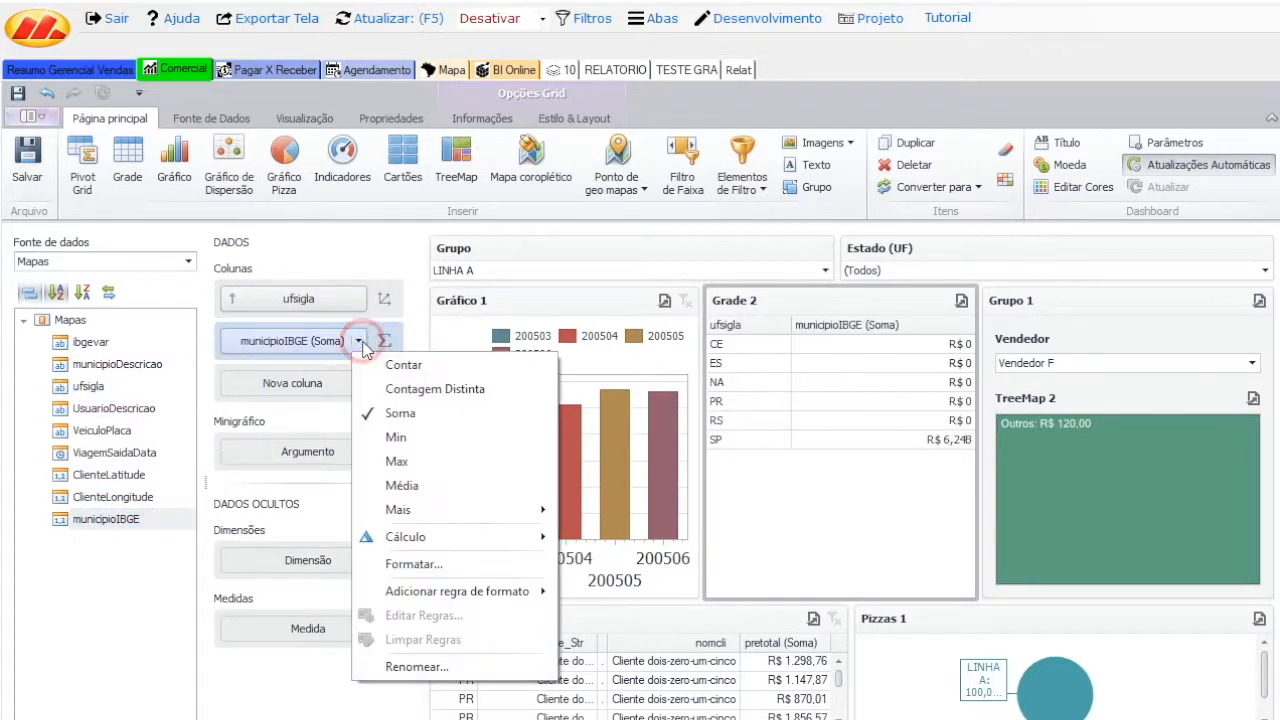
click(410, 372)
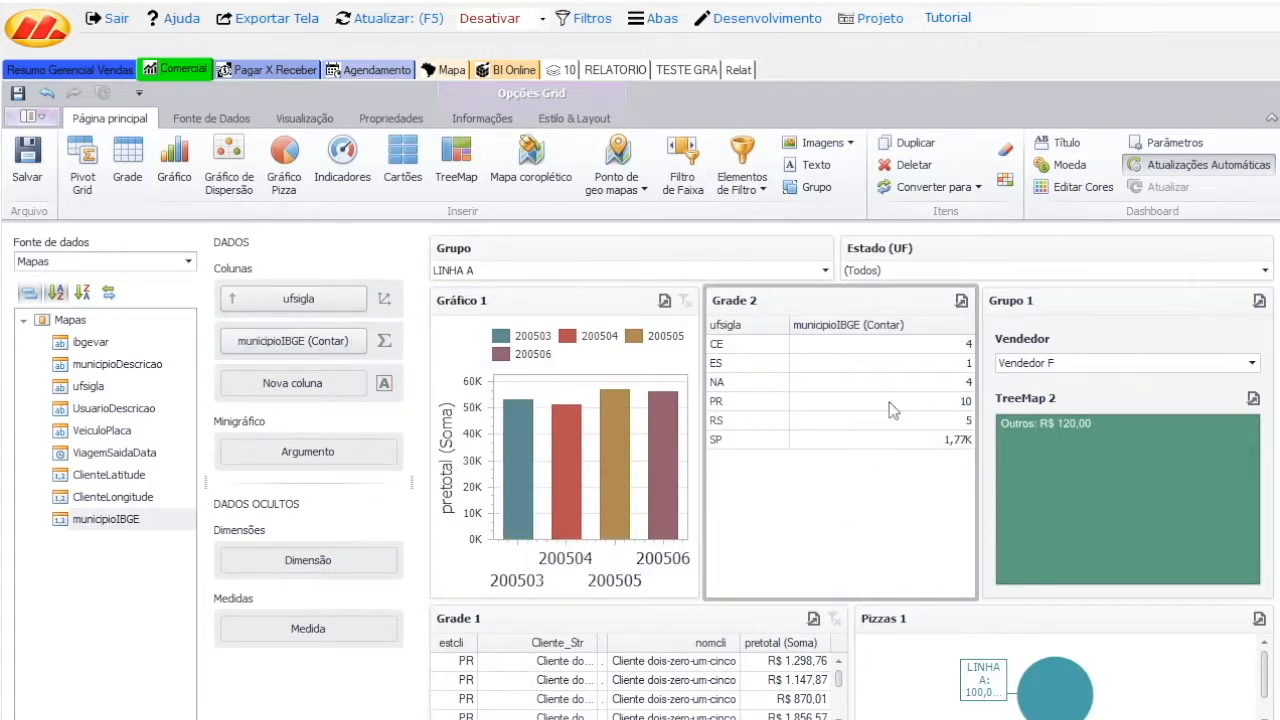
Set the Estado (UF) filter to SP and the Grupo filter to (Todos).
click(890, 272)
click(901, 272)
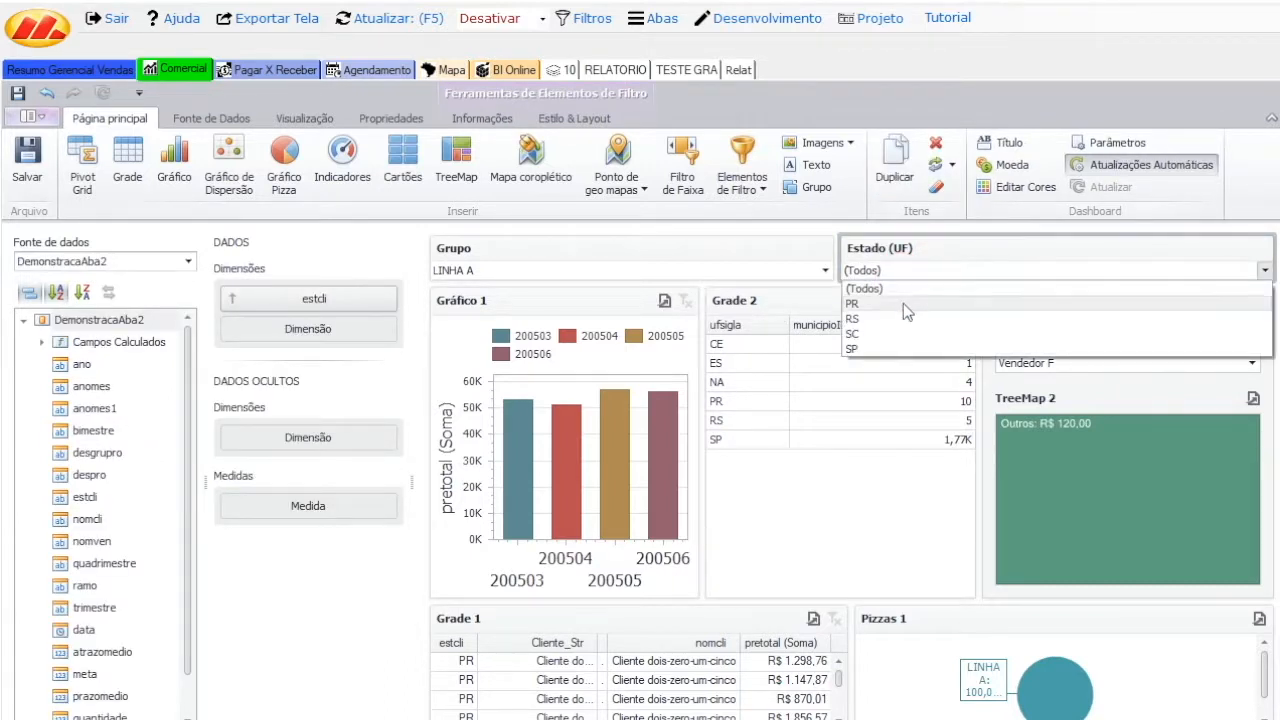
click(881, 349)
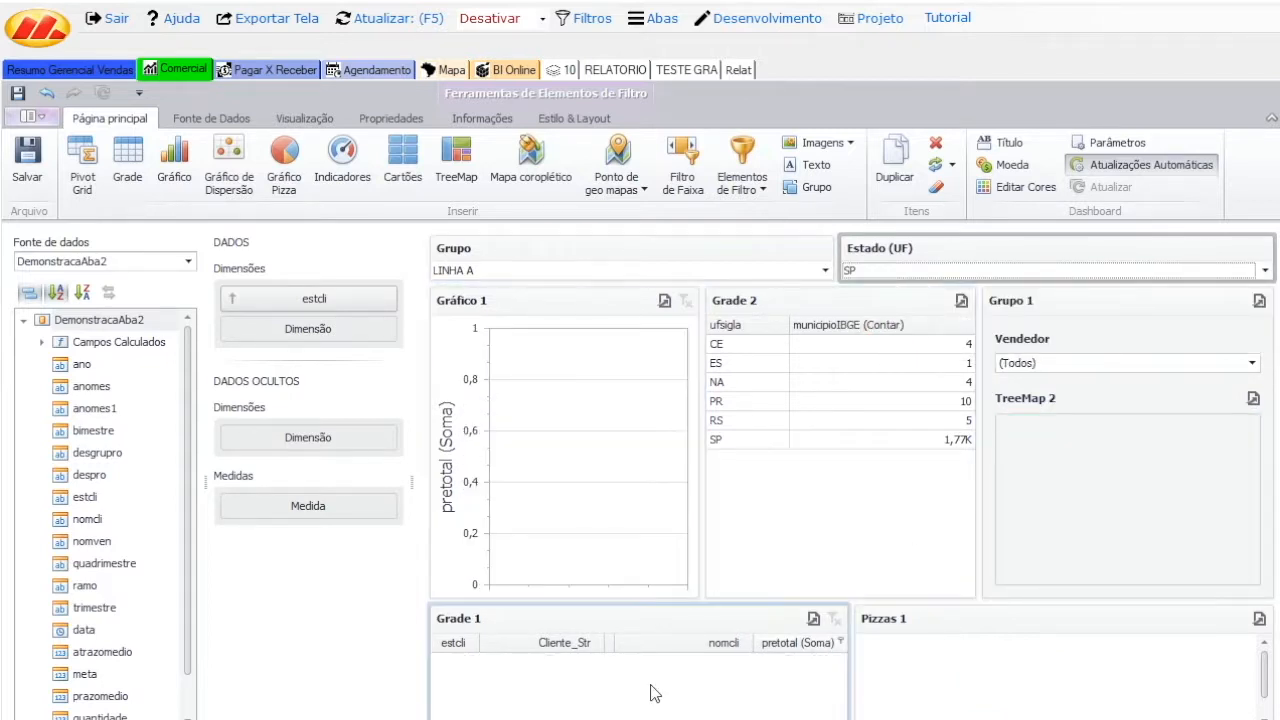
click(820, 270)
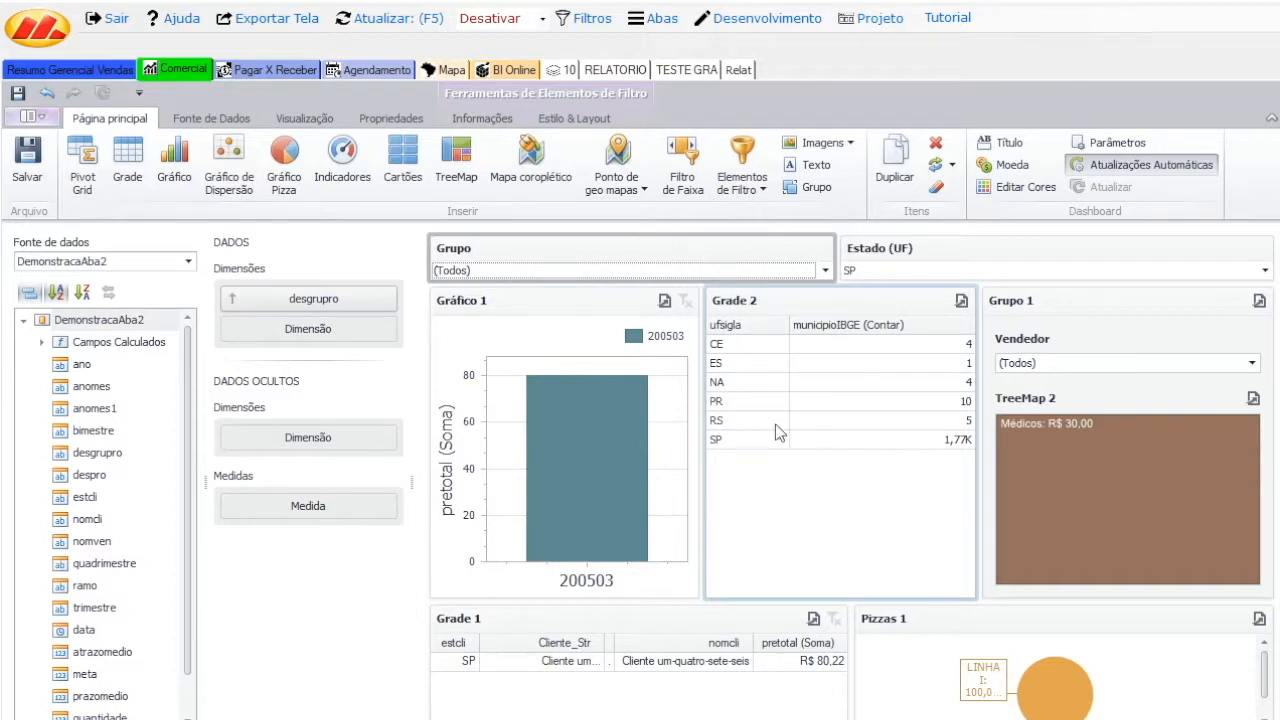
Compare the datasource and state field of Grade 2 with those of the Estado (UF) filter.
click(795, 447)
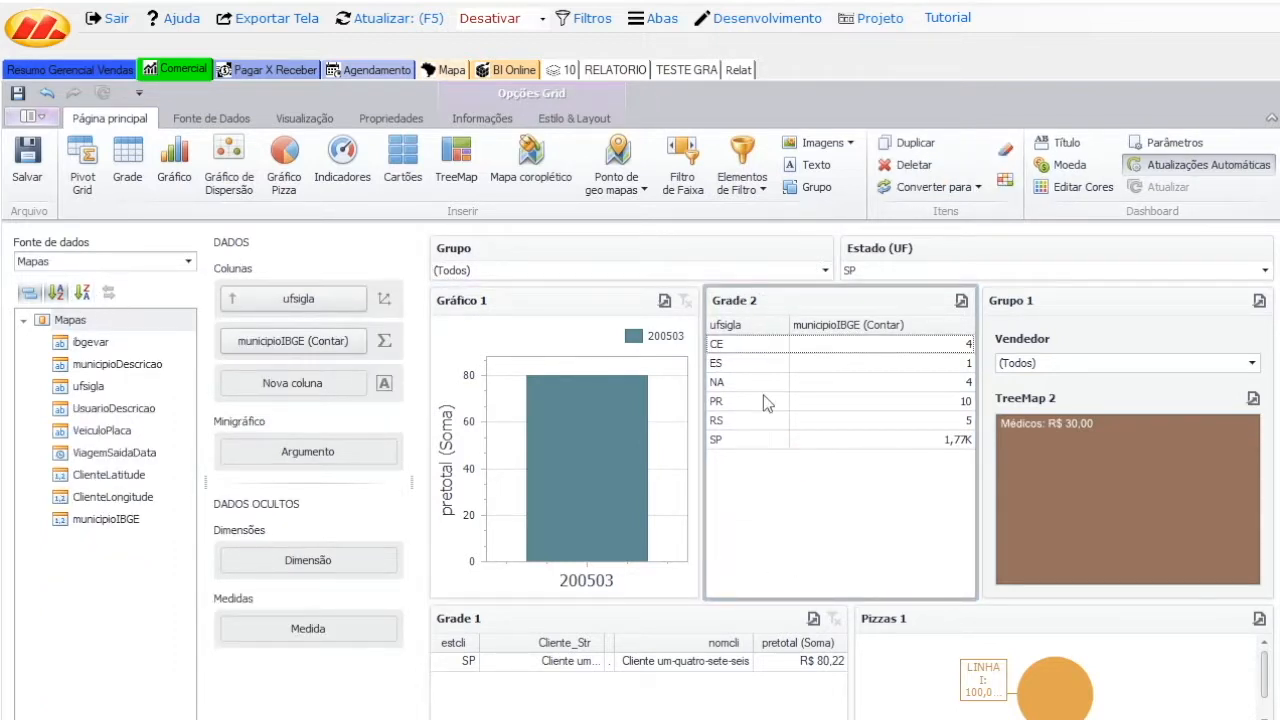
click(920, 263)
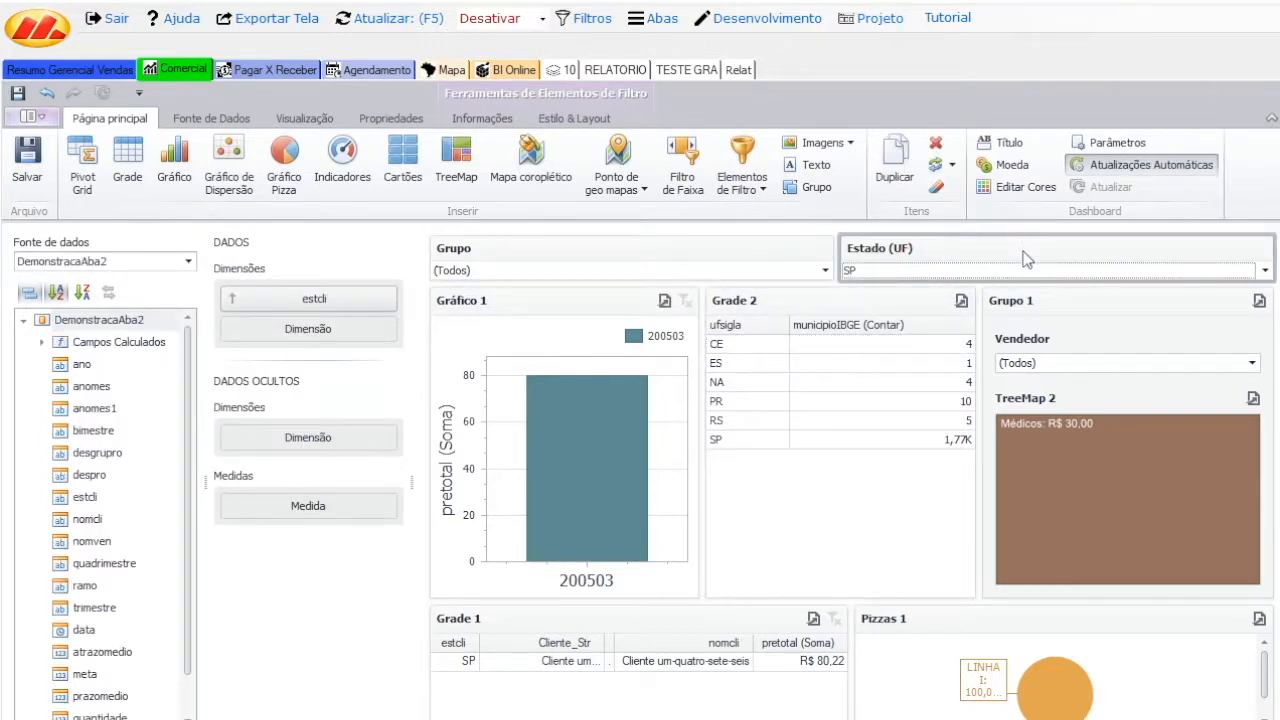
click(850, 470)
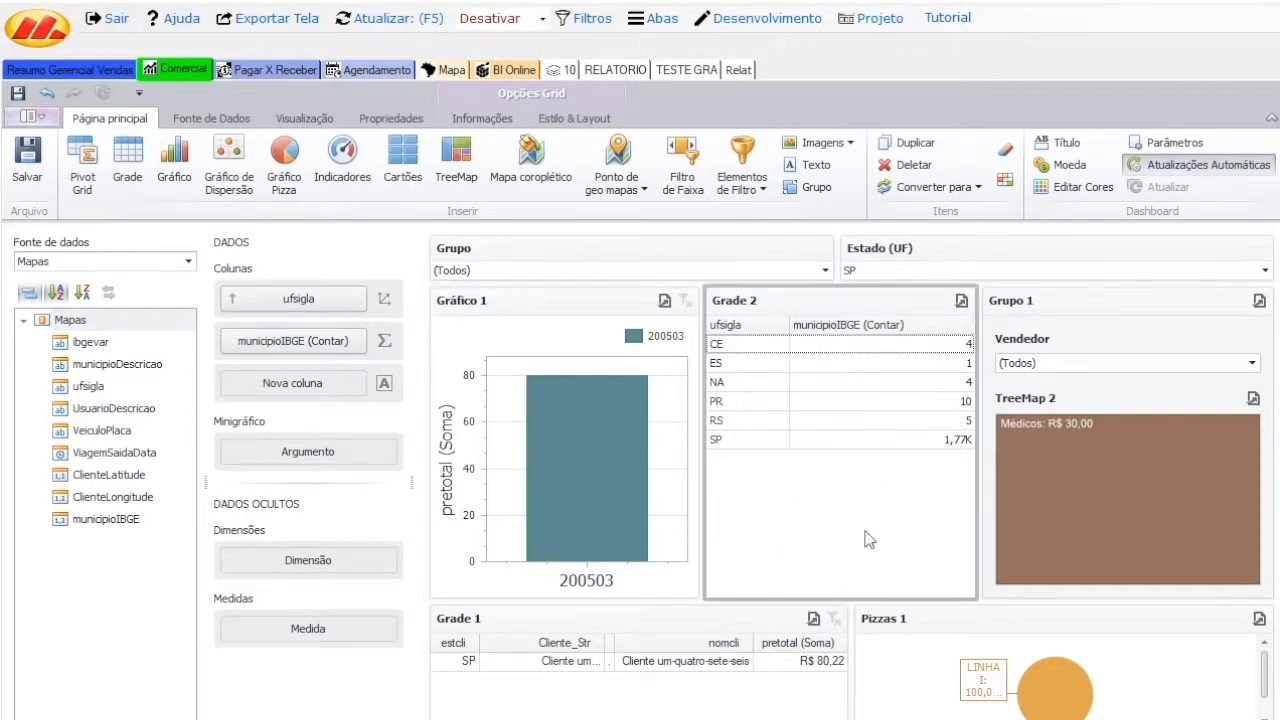
click(908, 272)
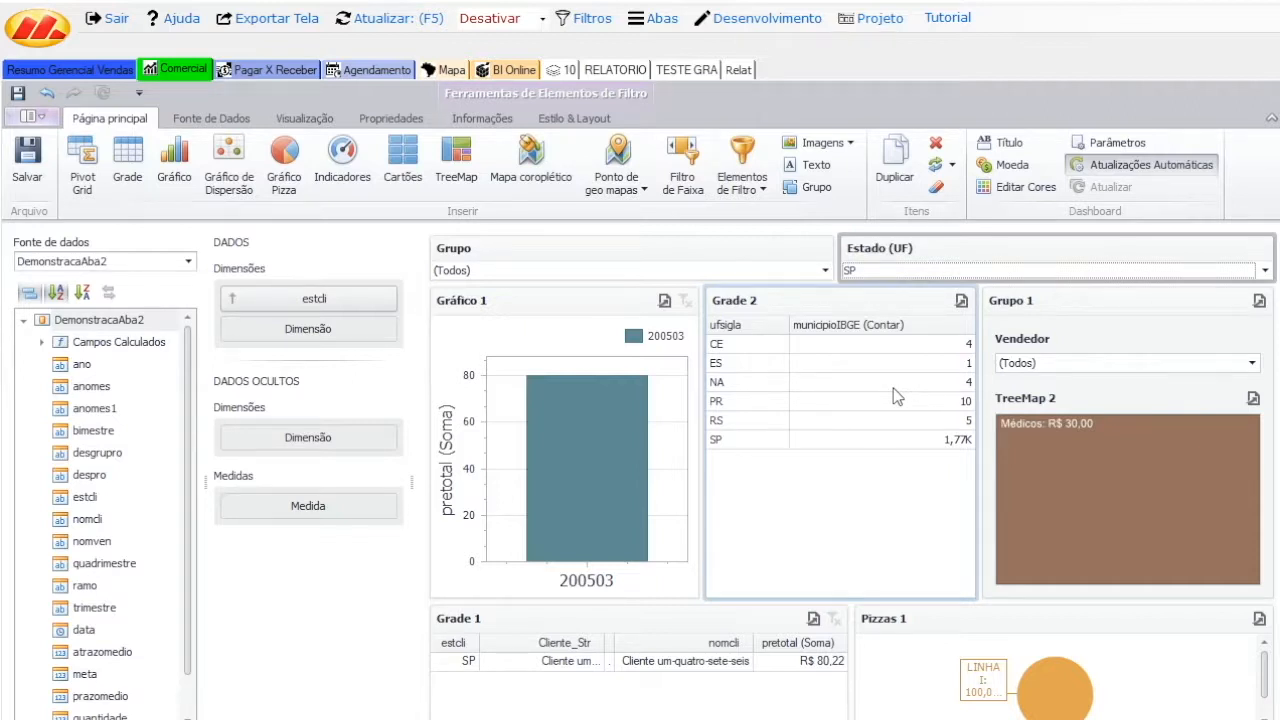
Open Grade 2's project datasource Mapas for editing and replace the "Mapas." prefix in its query with "ufsigla as".
click(855, 472)
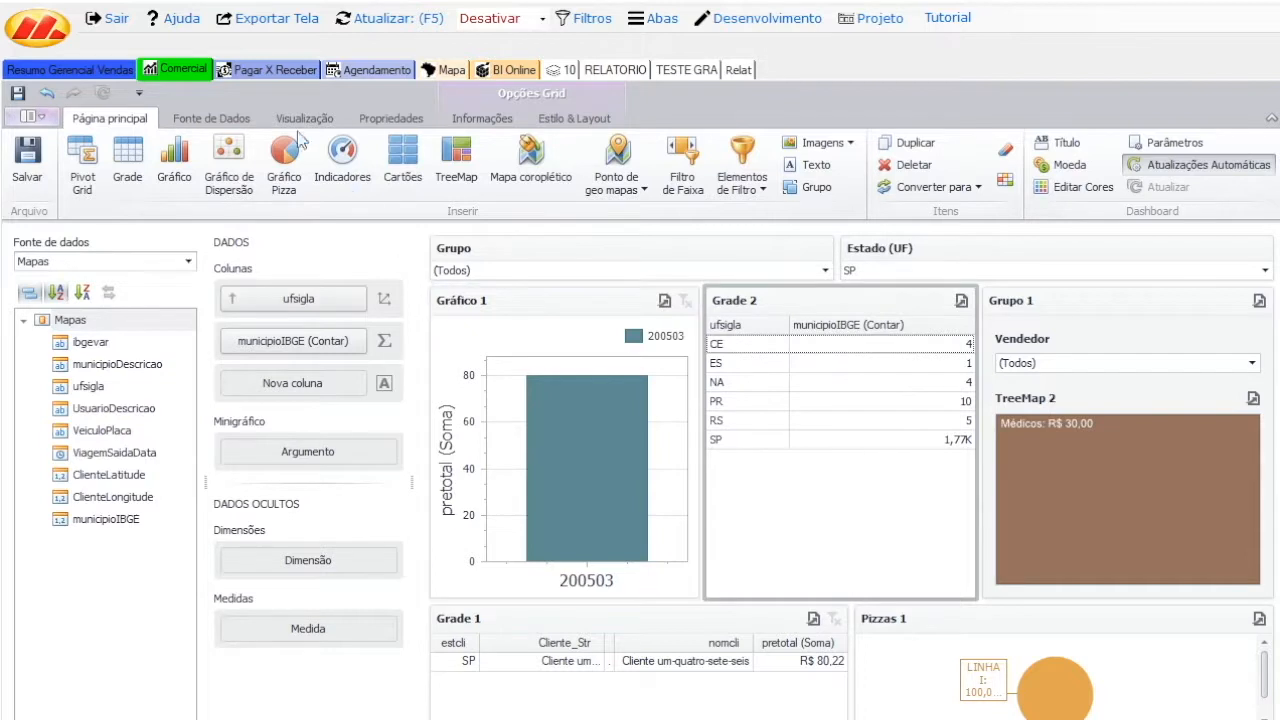
click(211, 118)
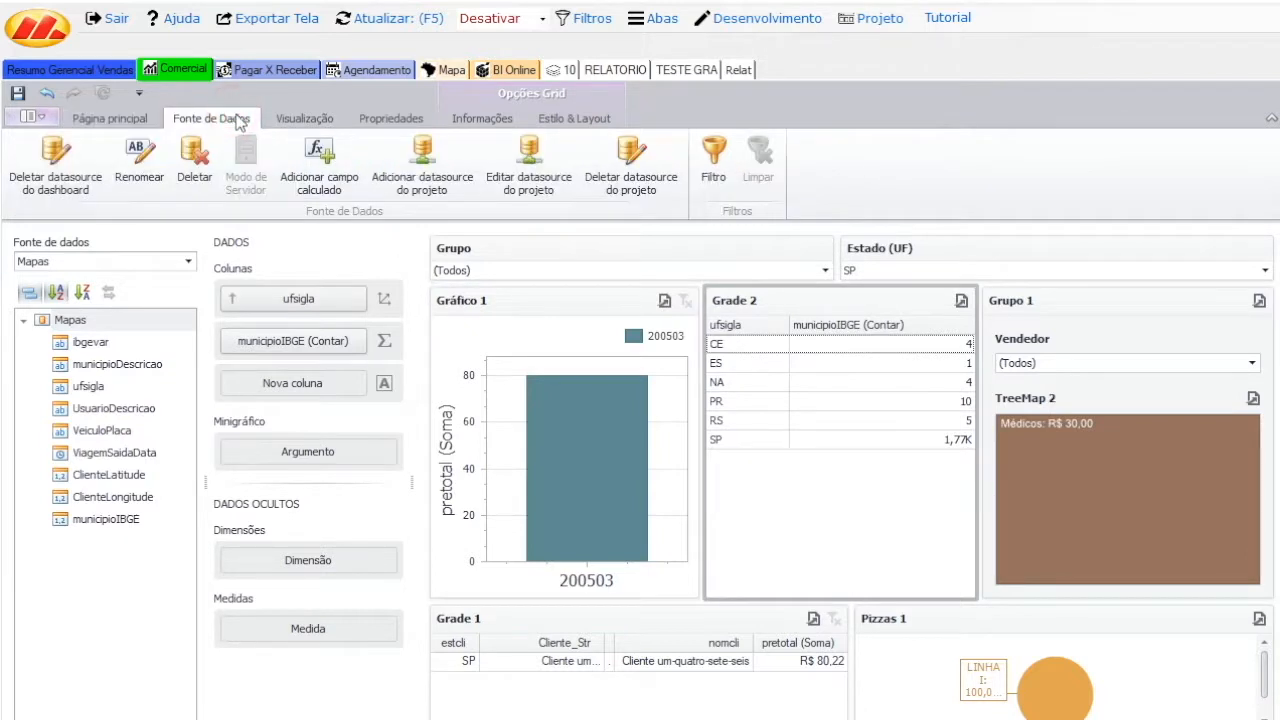
click(540, 173)
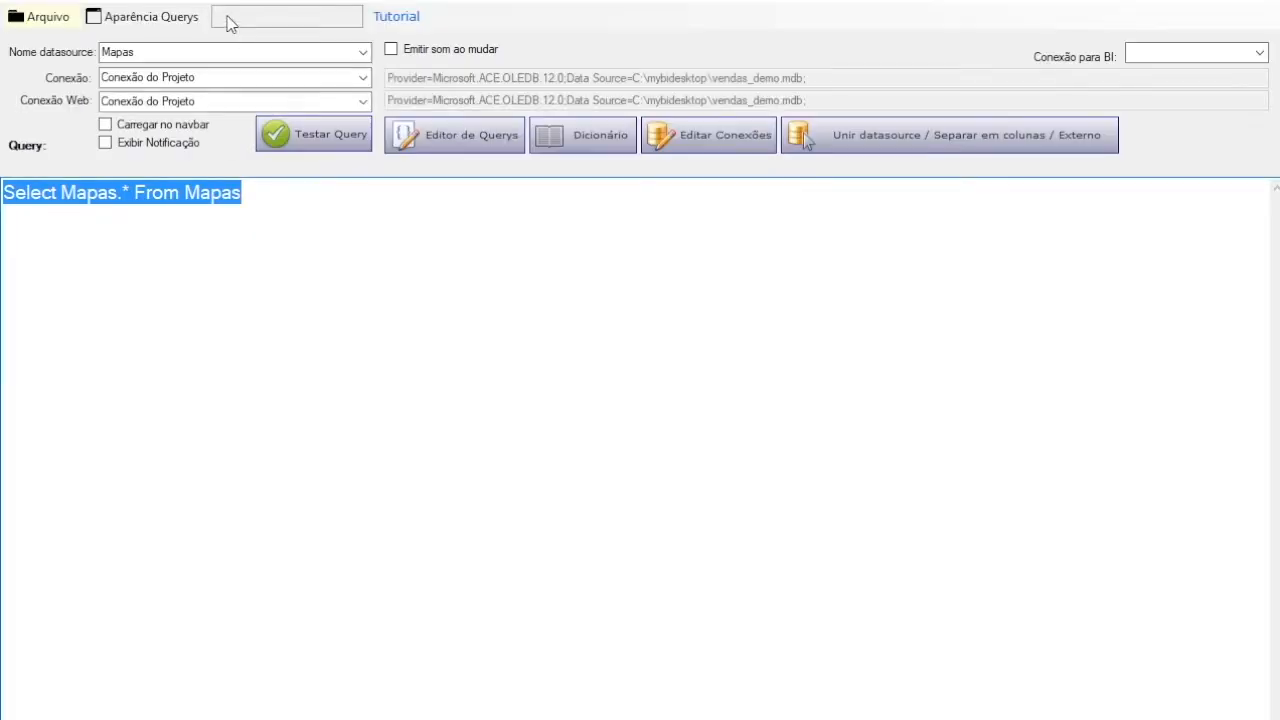
key(BackSpace)
key(BackSpace)
key(BackSpace)
key(BackSpace)
key(BackSpace)
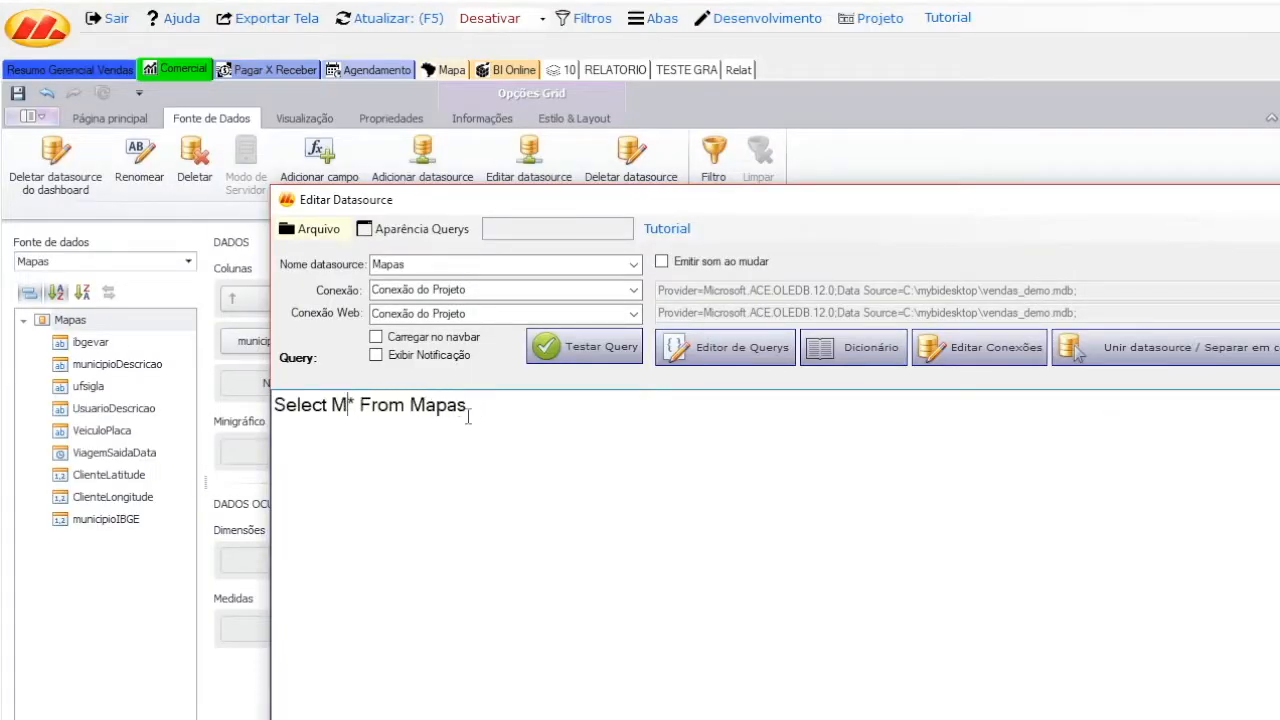
key(BackSpace)
text(ufsigla )
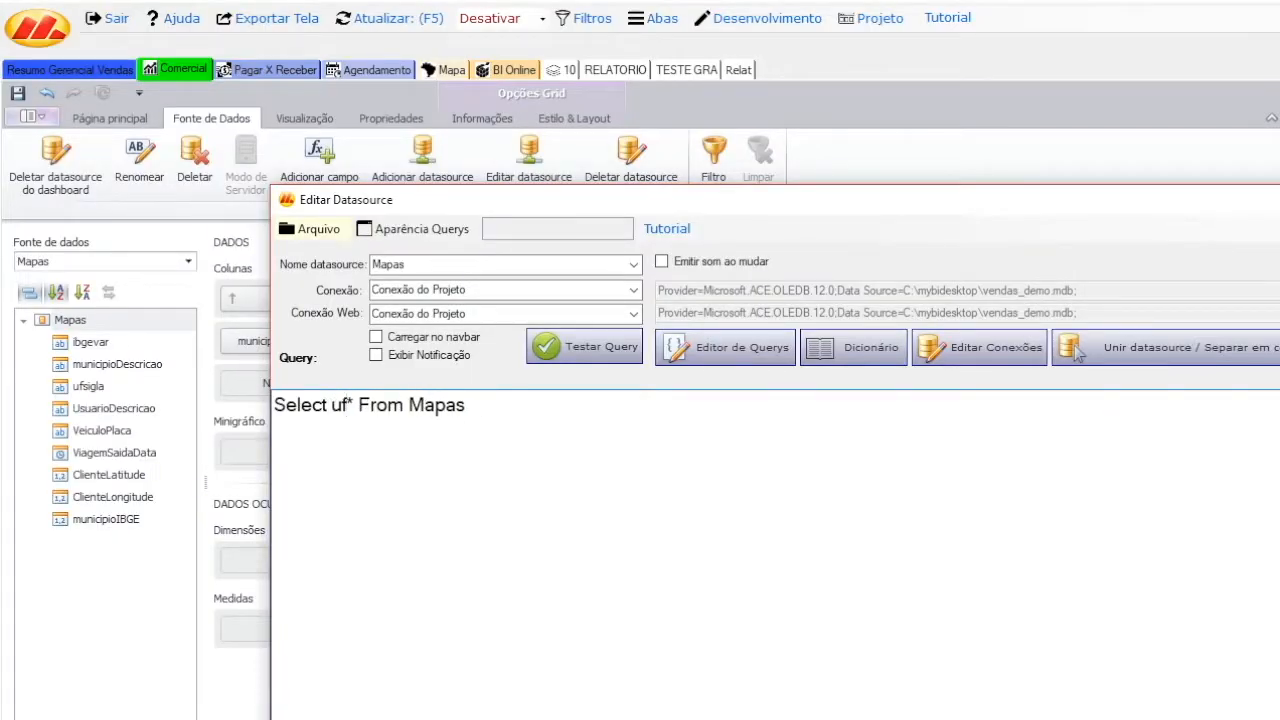
text(as)
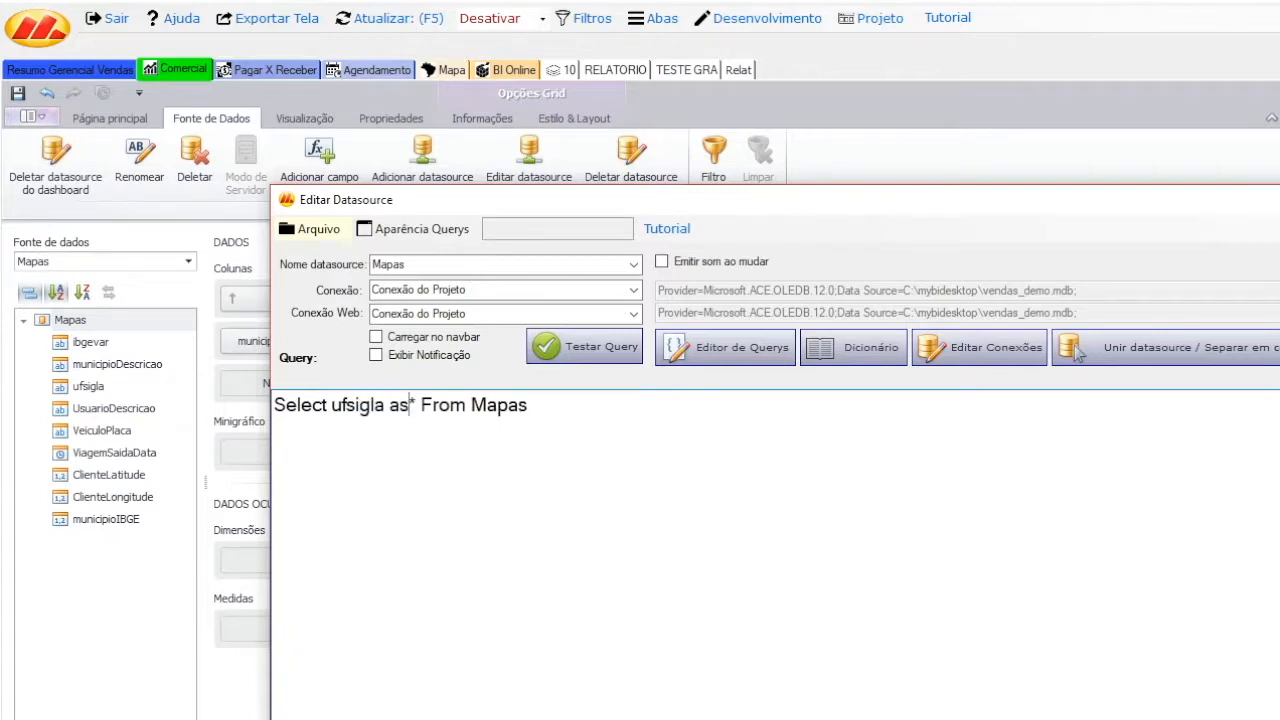
Complete the alias so the query reads "Select ufsigla as estcli,* From Mapas", and save the datasource.
drag(468, 203, 1060, 240)
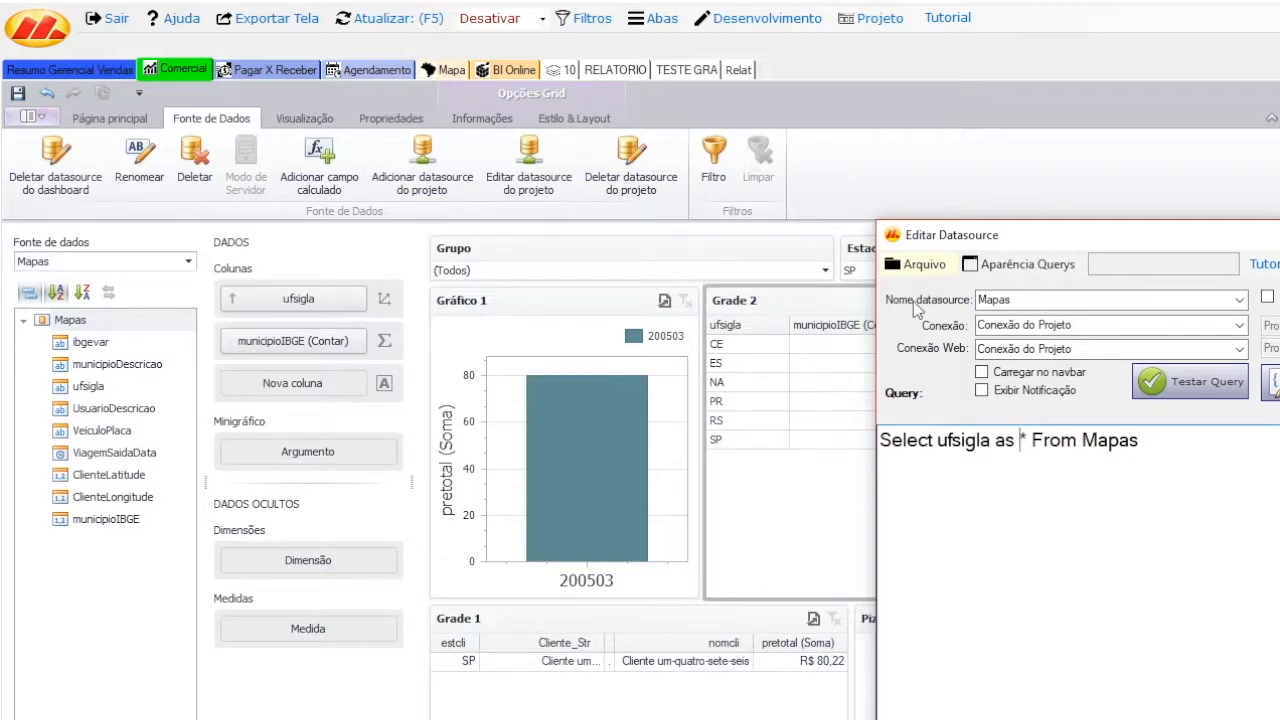
drag(1150, 224, 688, 180)
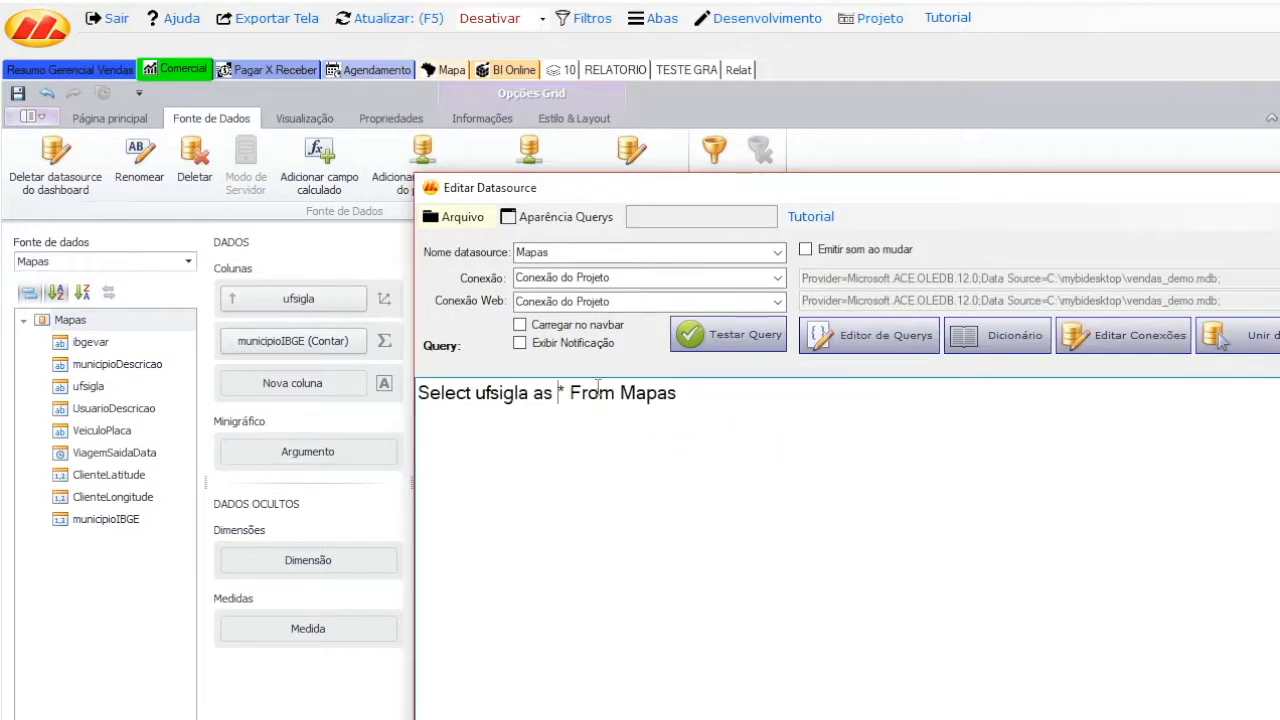
text(s)
key(BackSpace)
text(esc)
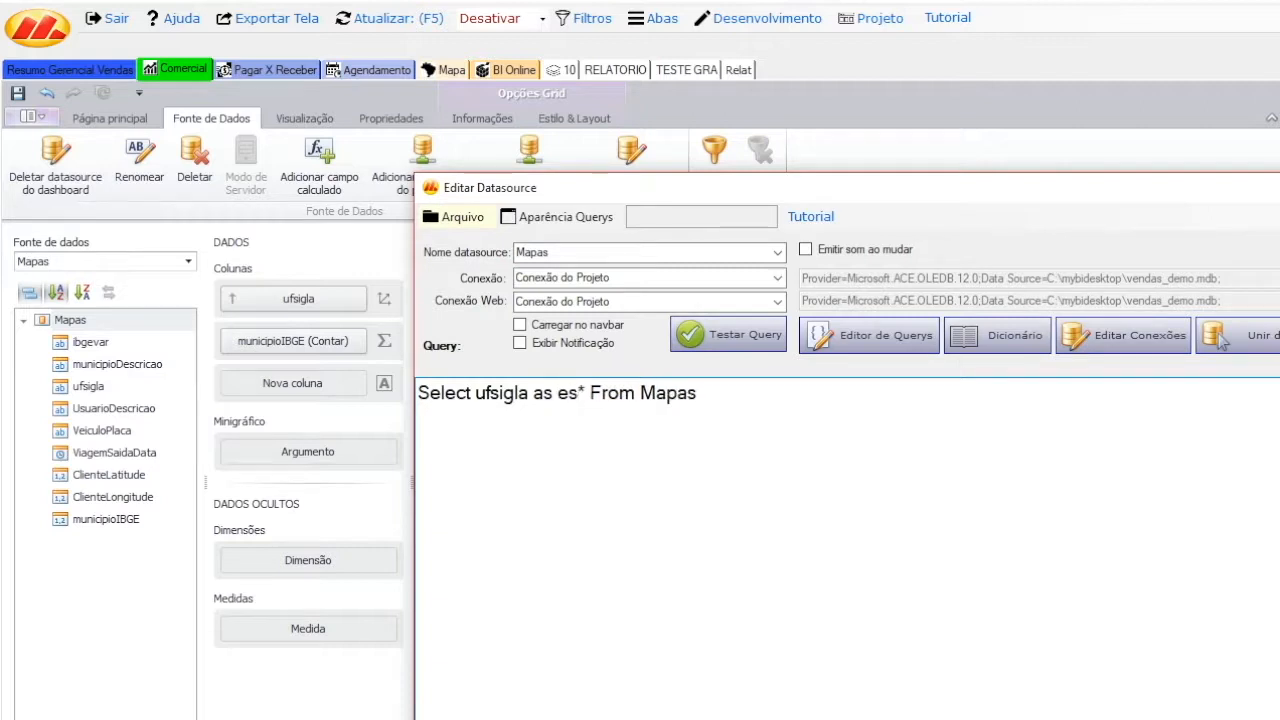
key(BackSpace)
text(tcli,)
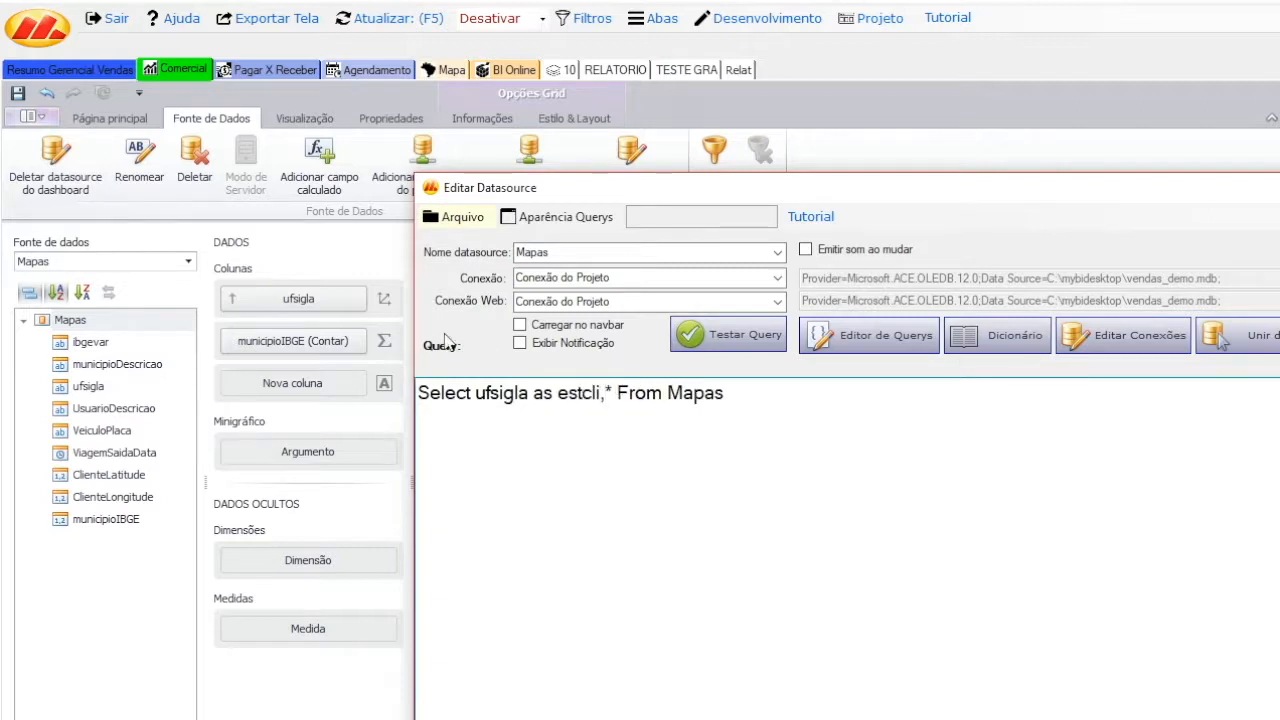
click(461, 222)
click(485, 243)
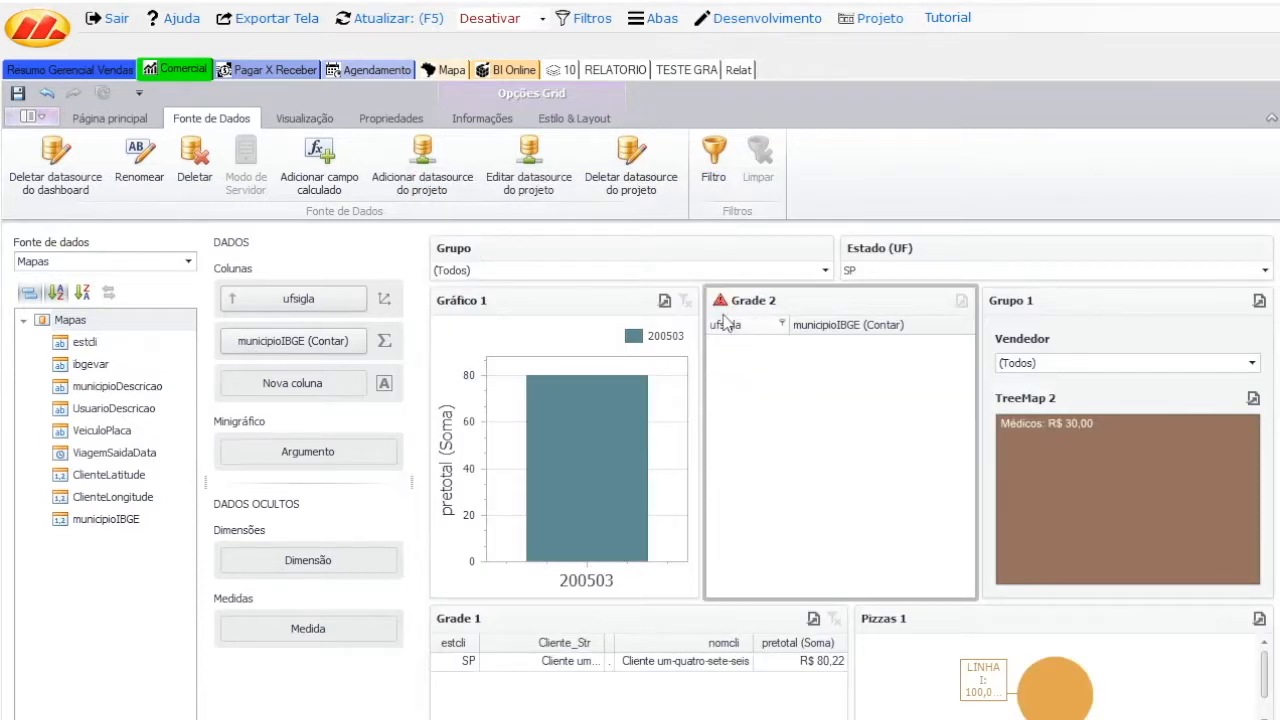
mouse_move(724, 309)
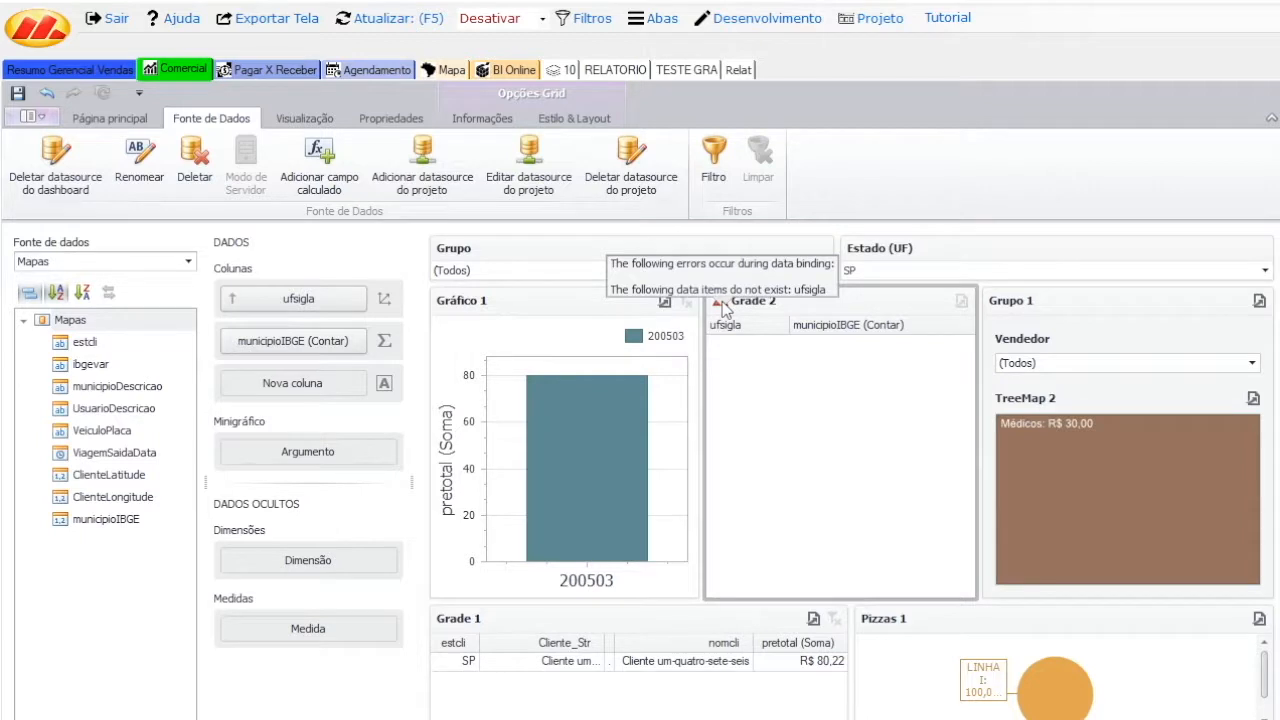
Replace the ufsigla column in Grade 2 with estcli, and test the Estado (UF) filter with PR and RS.
drag(84, 342, 298, 297)
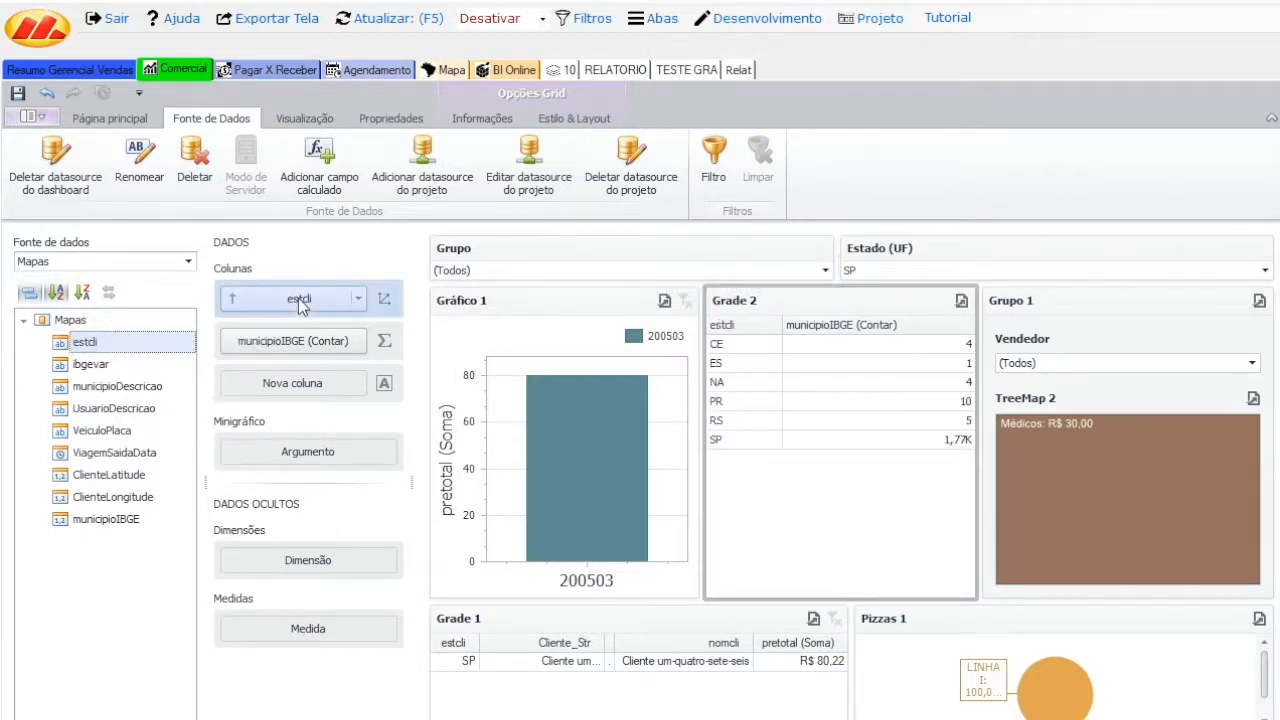
click(872, 272)
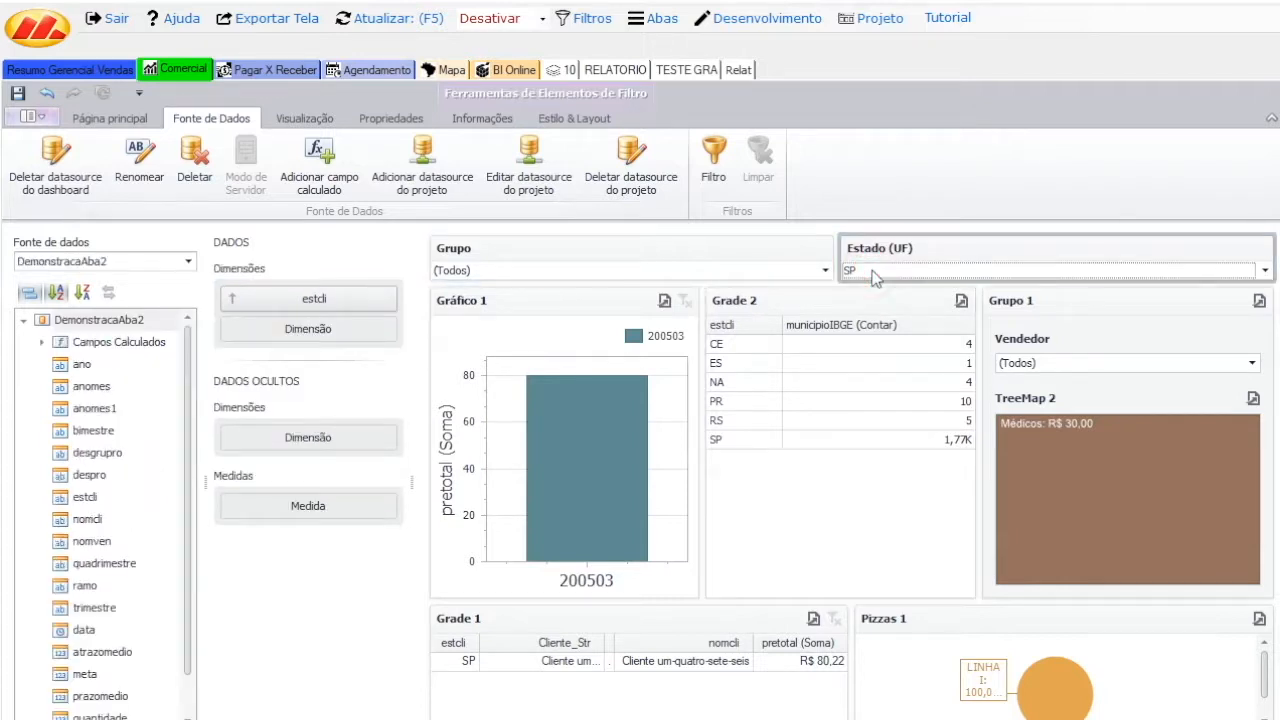
click(880, 305)
click(866, 268)
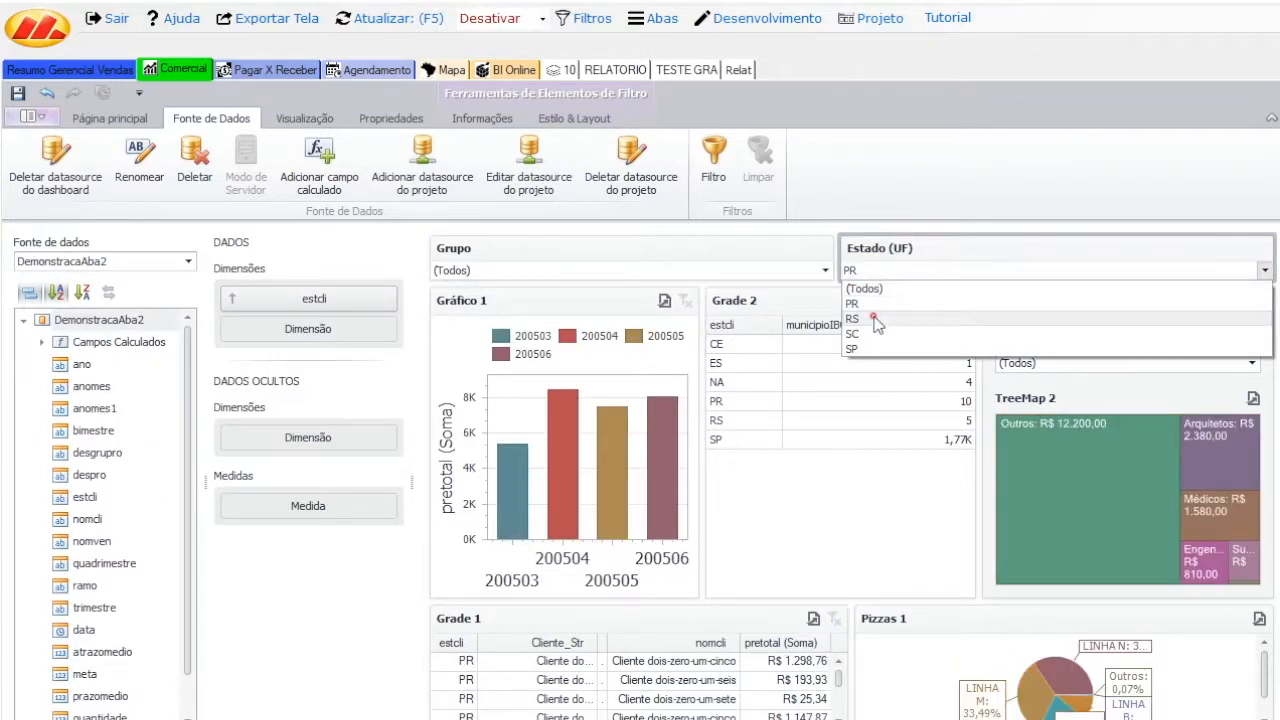
click(876, 319)
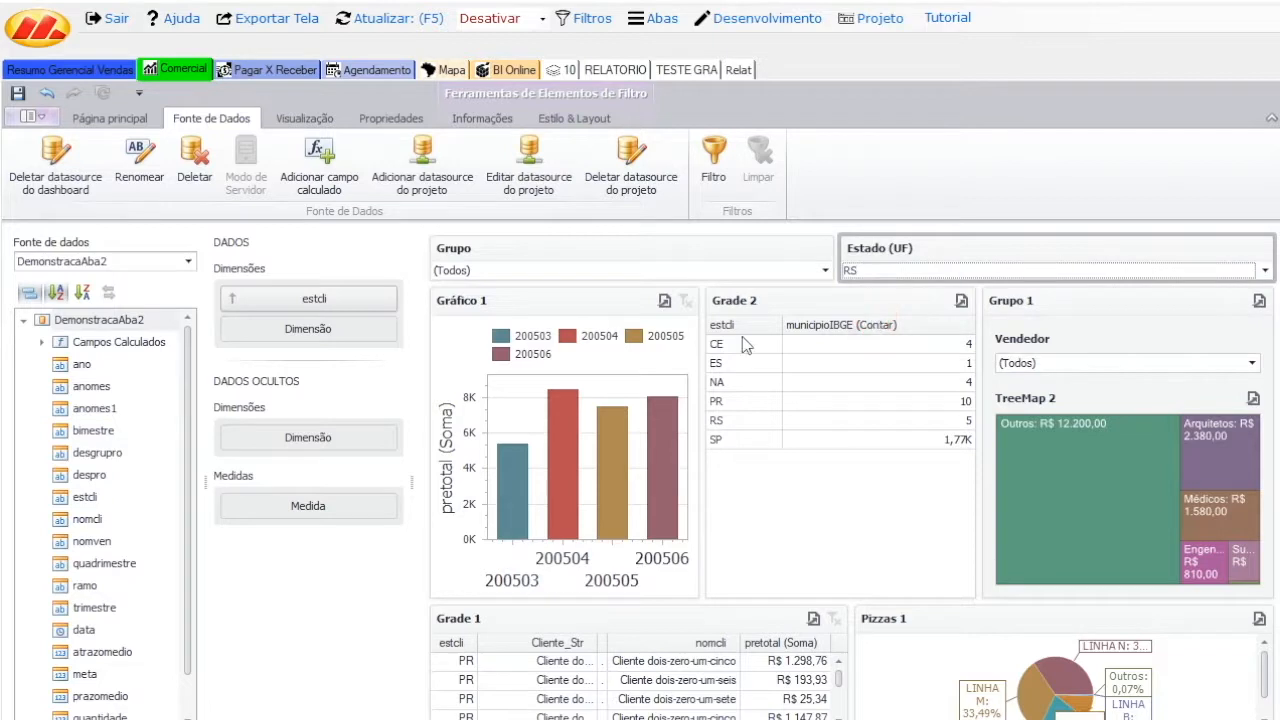
click(846, 465)
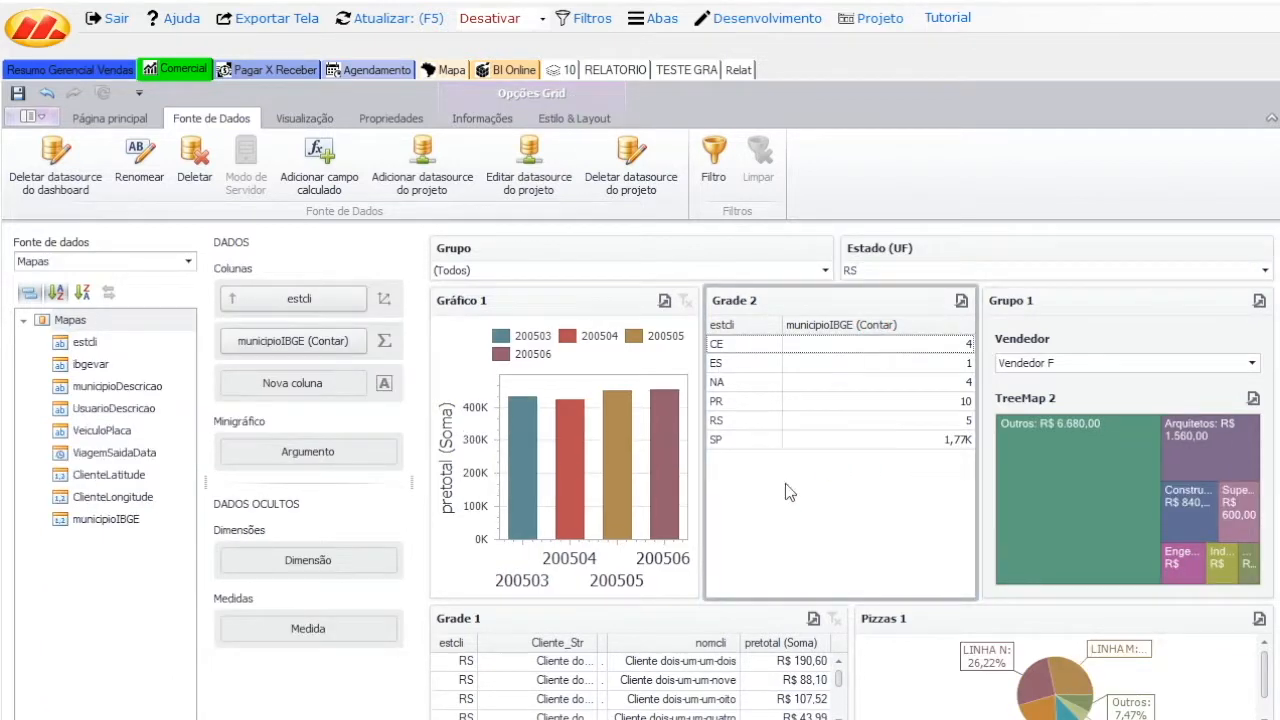
Enable filtering across datasources (Filtro entre Fonte de Dados) for the Estado (UF) filter.
click(900, 252)
click(483, 118)
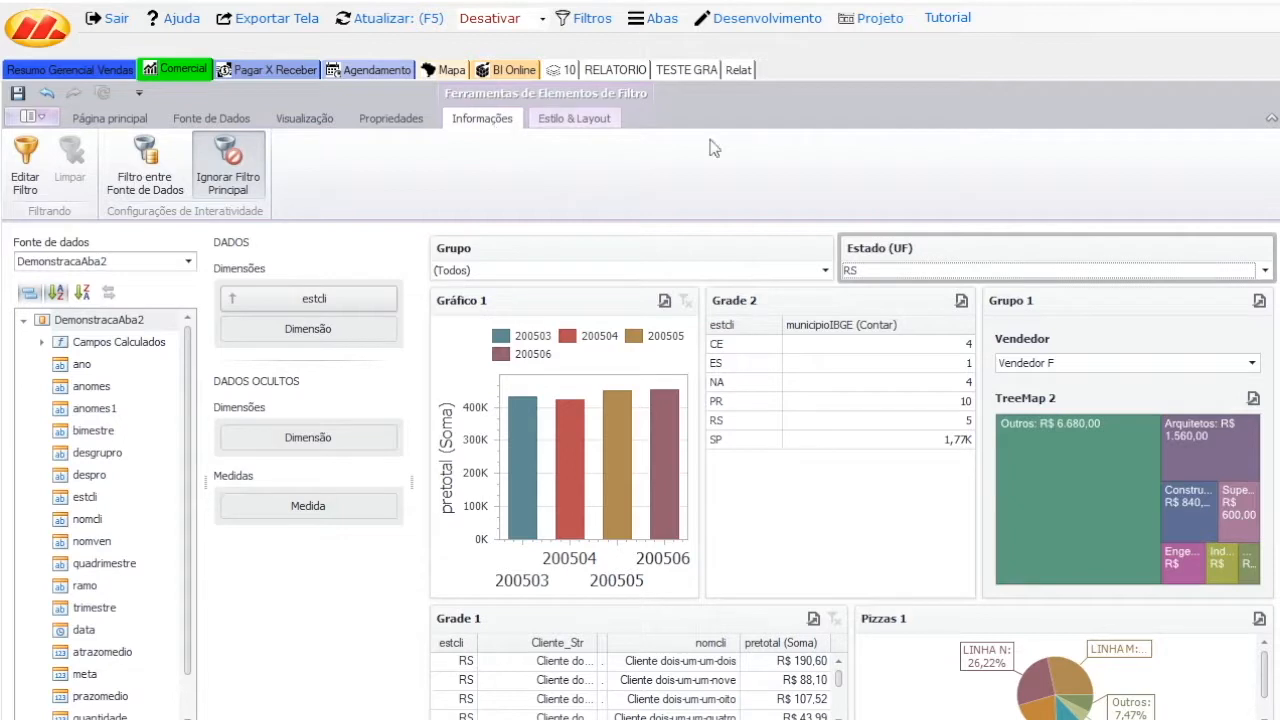
click(135, 165)
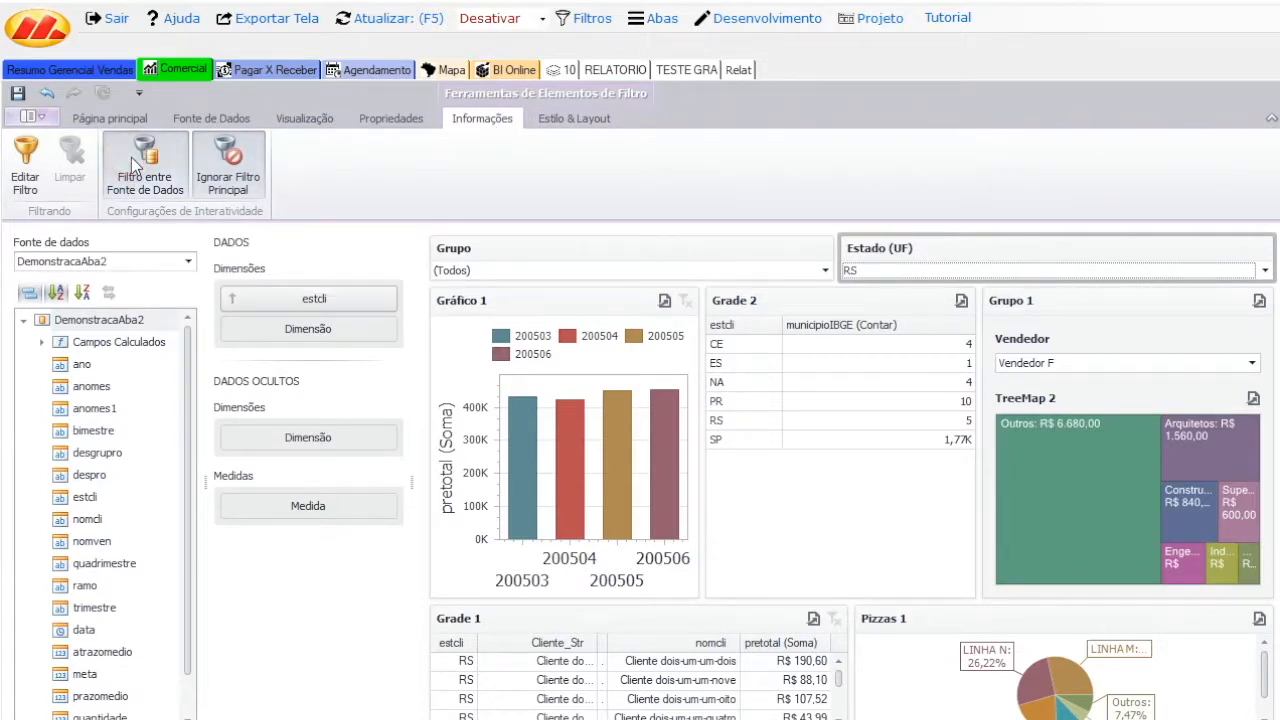
Test the Estado (UF) filter on Grade 2 with SP, RS, SC and PR, and reset it to (Todos).
click(887, 272)
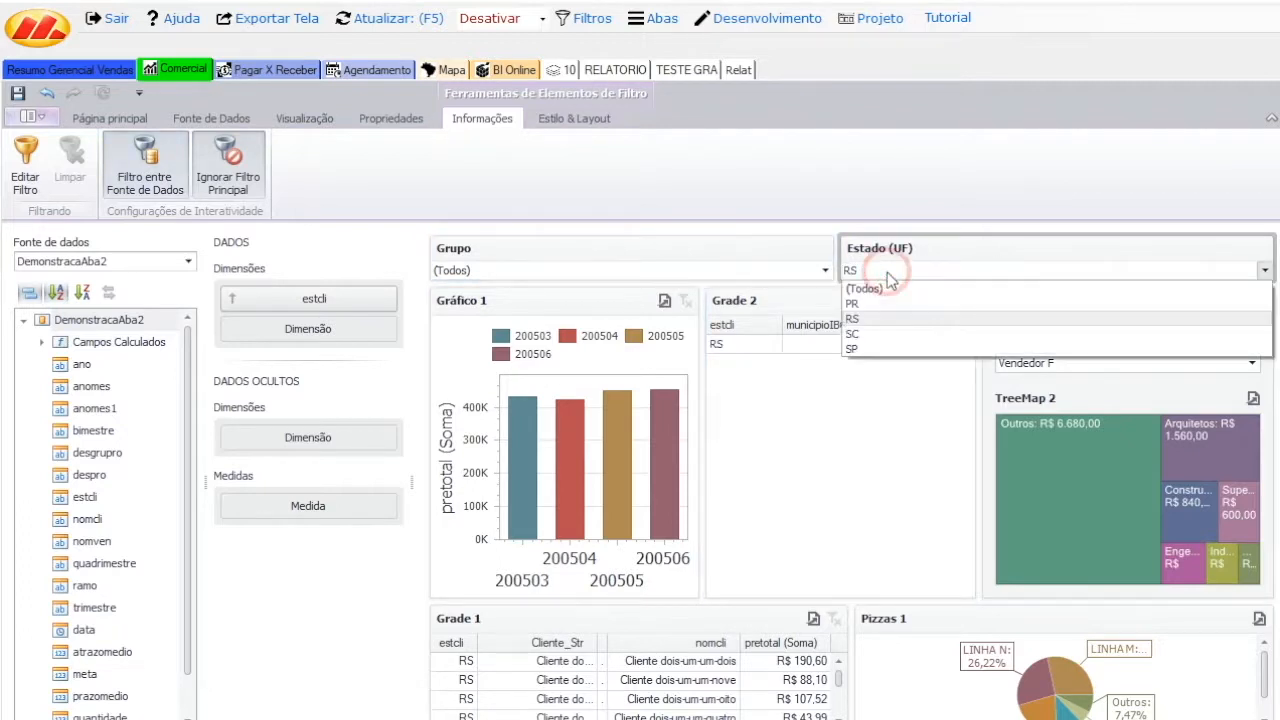
click(890, 348)
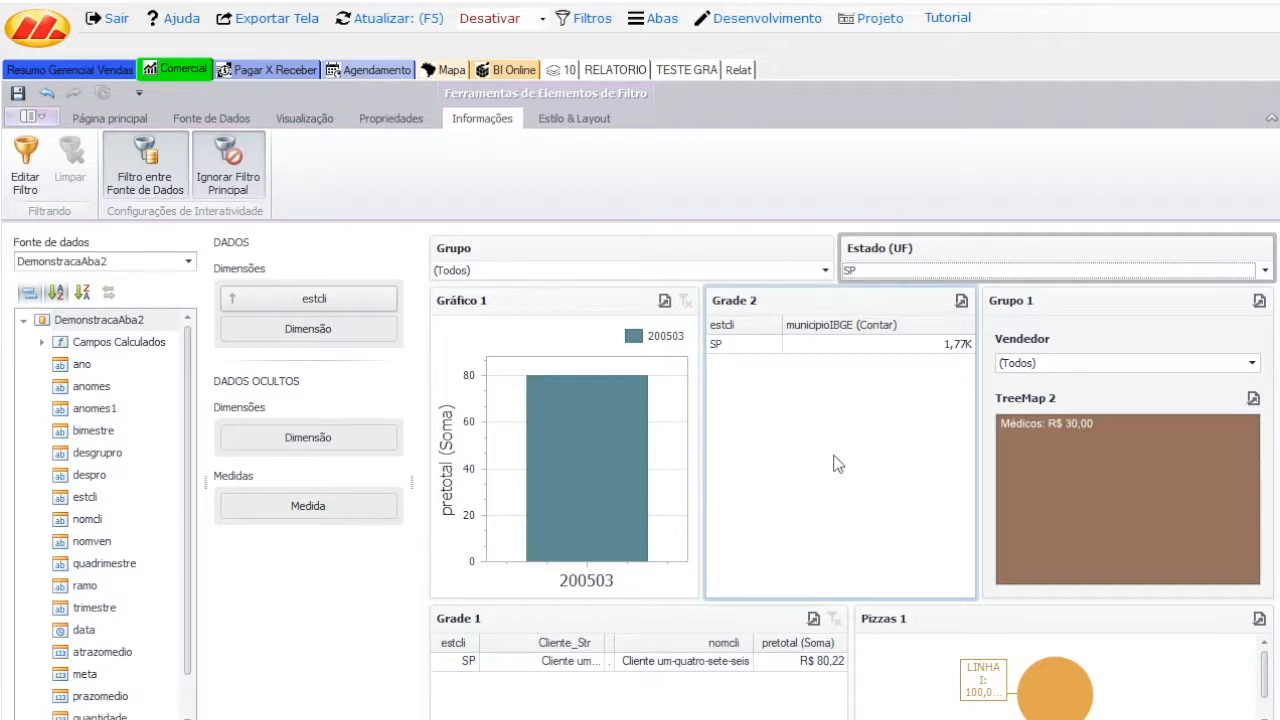
click(900, 272)
click(866, 318)
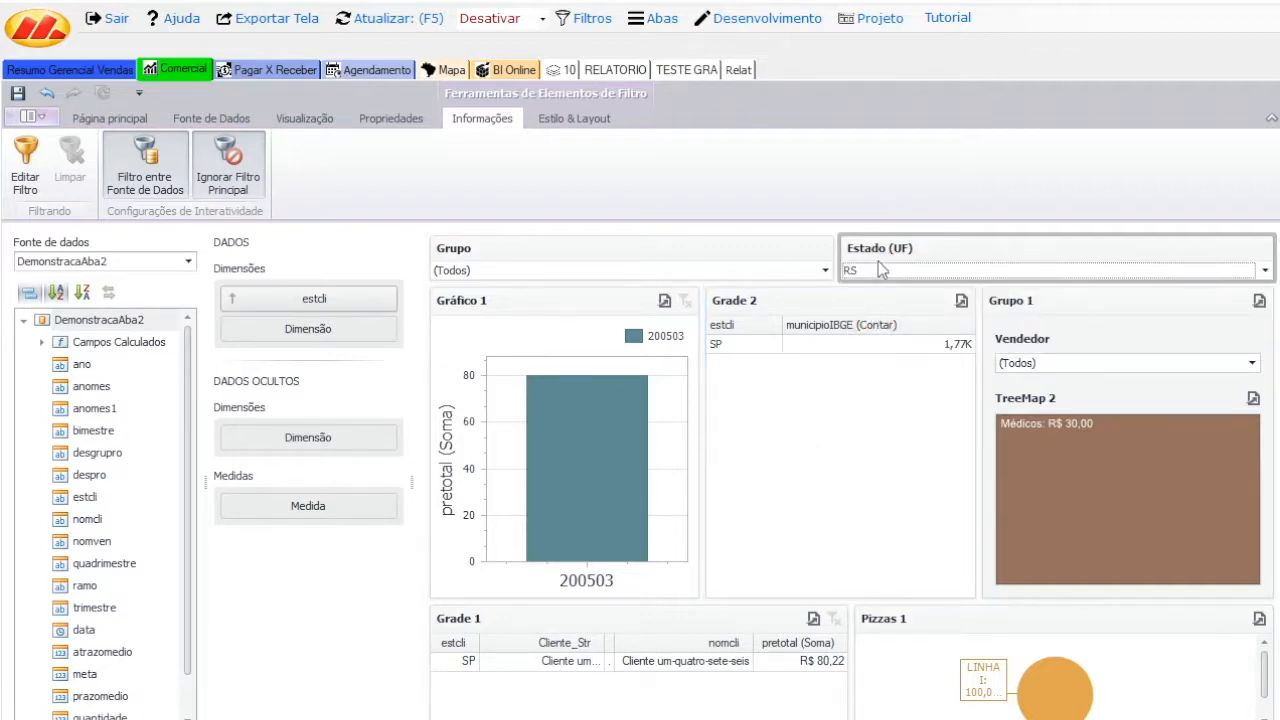
click(889, 269)
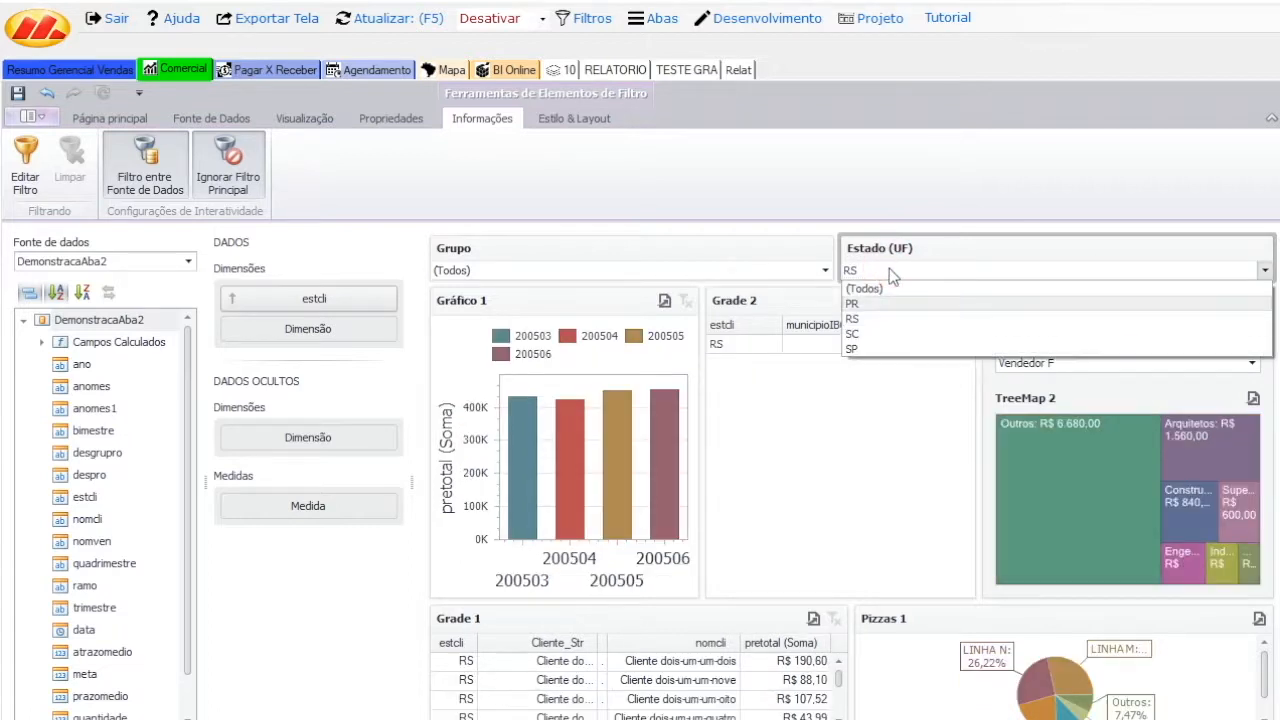
click(874, 334)
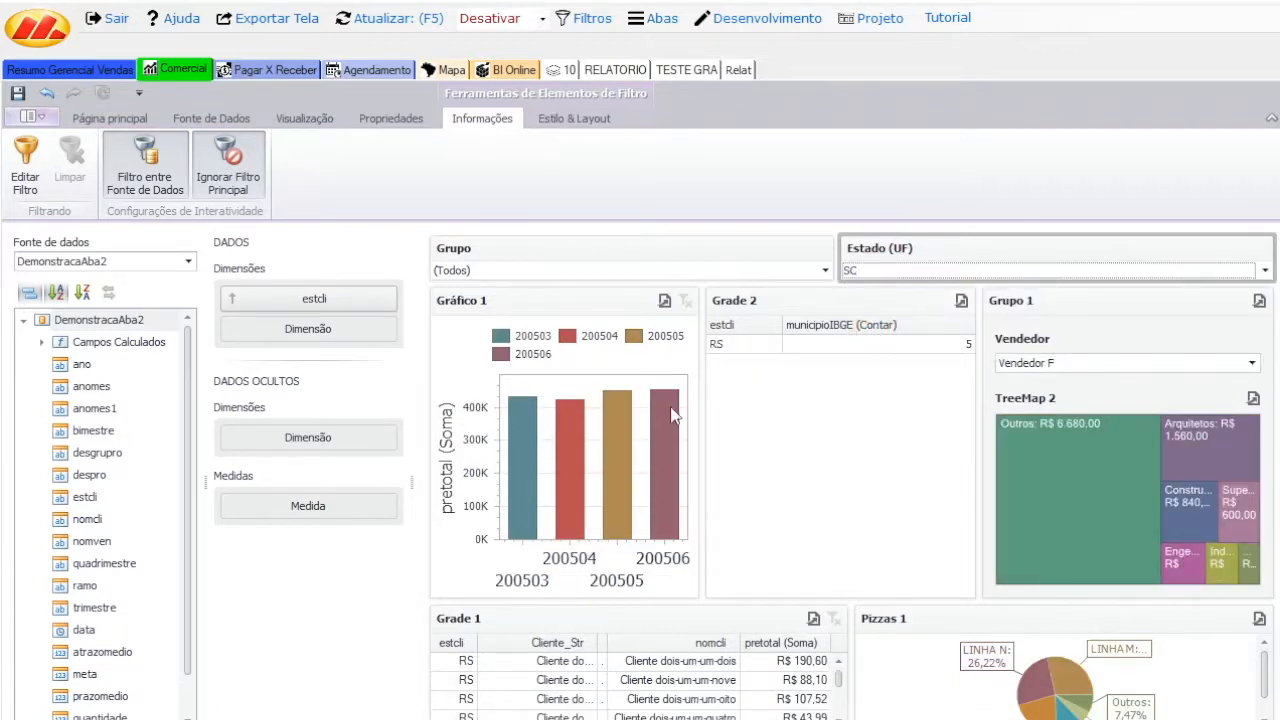
click(903, 266)
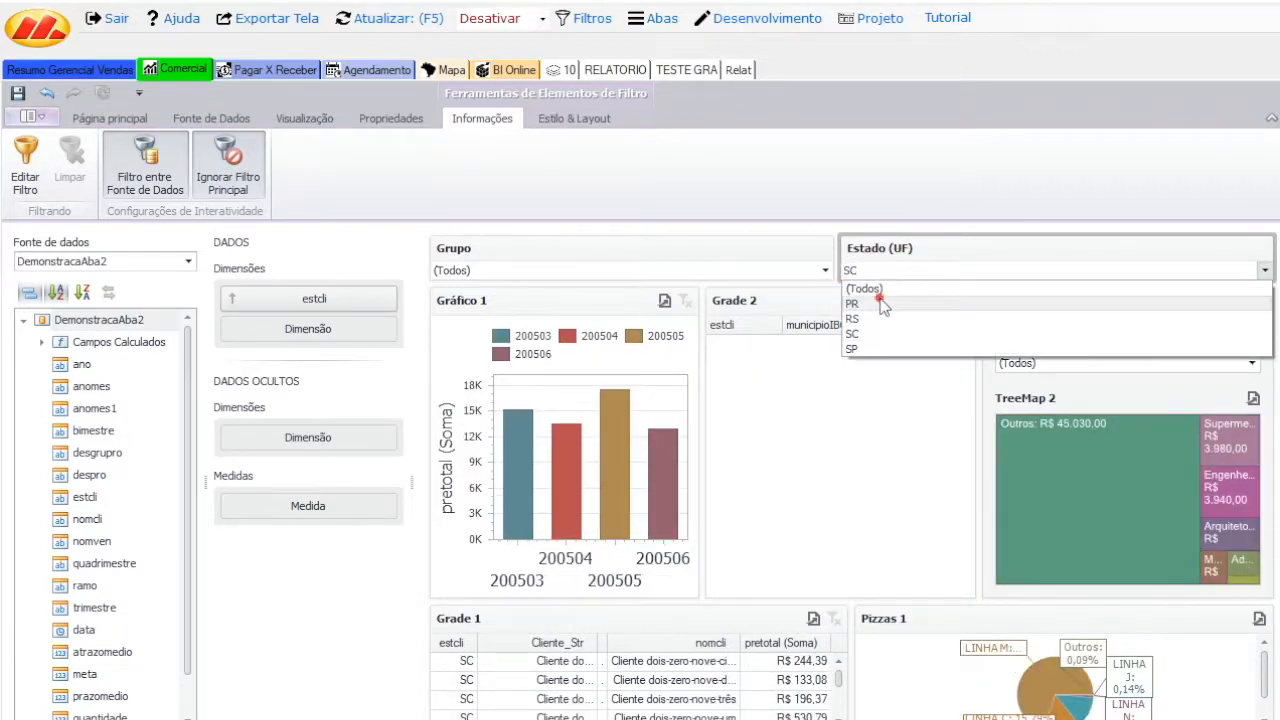
click(880, 298)
click(889, 271)
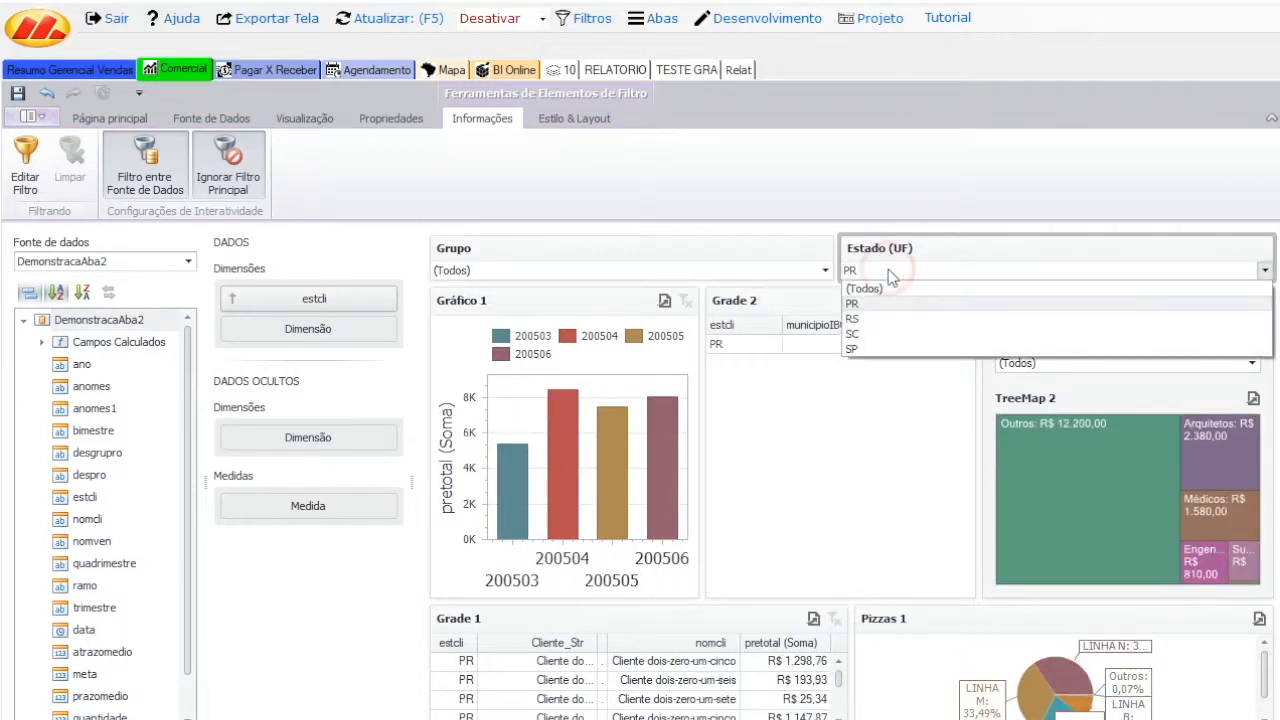
click(886, 289)
Apply the Caramelo skin to the dashboard designer, and replace it with the Azul skin.
click(110, 118)
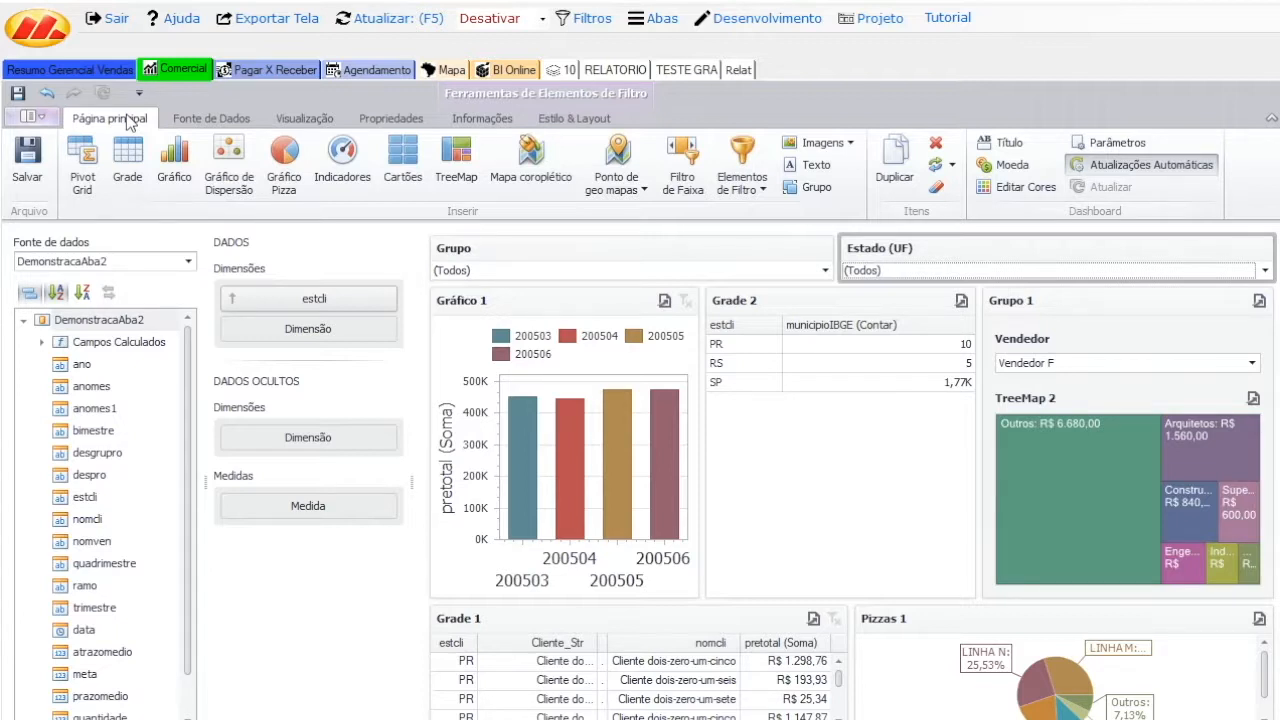
click(303, 119)
click(190, 188)
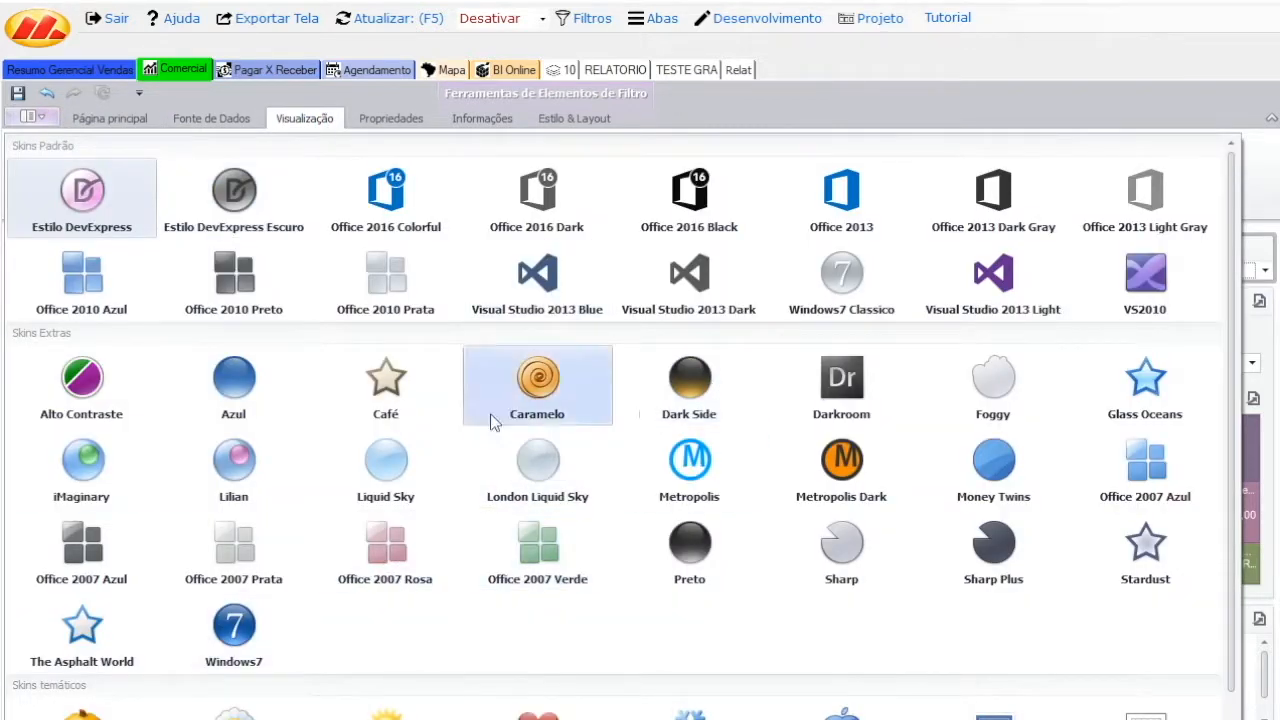
click(537, 375)
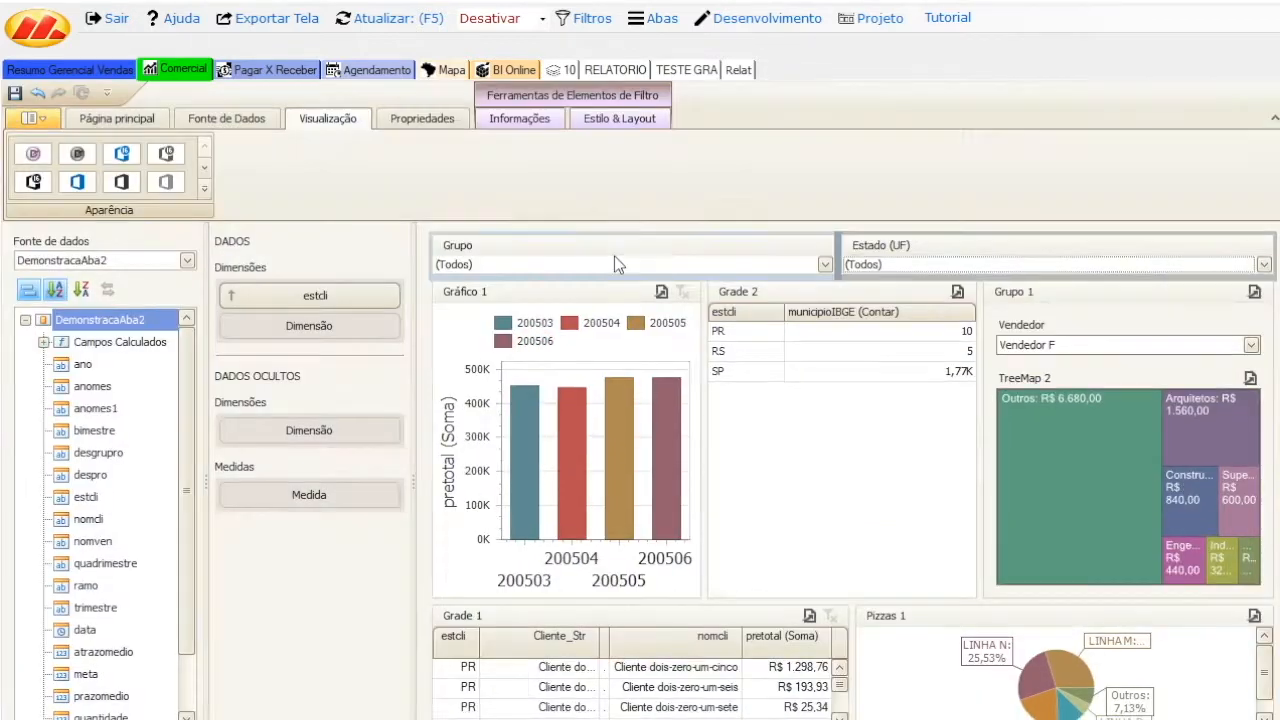
click(209, 190)
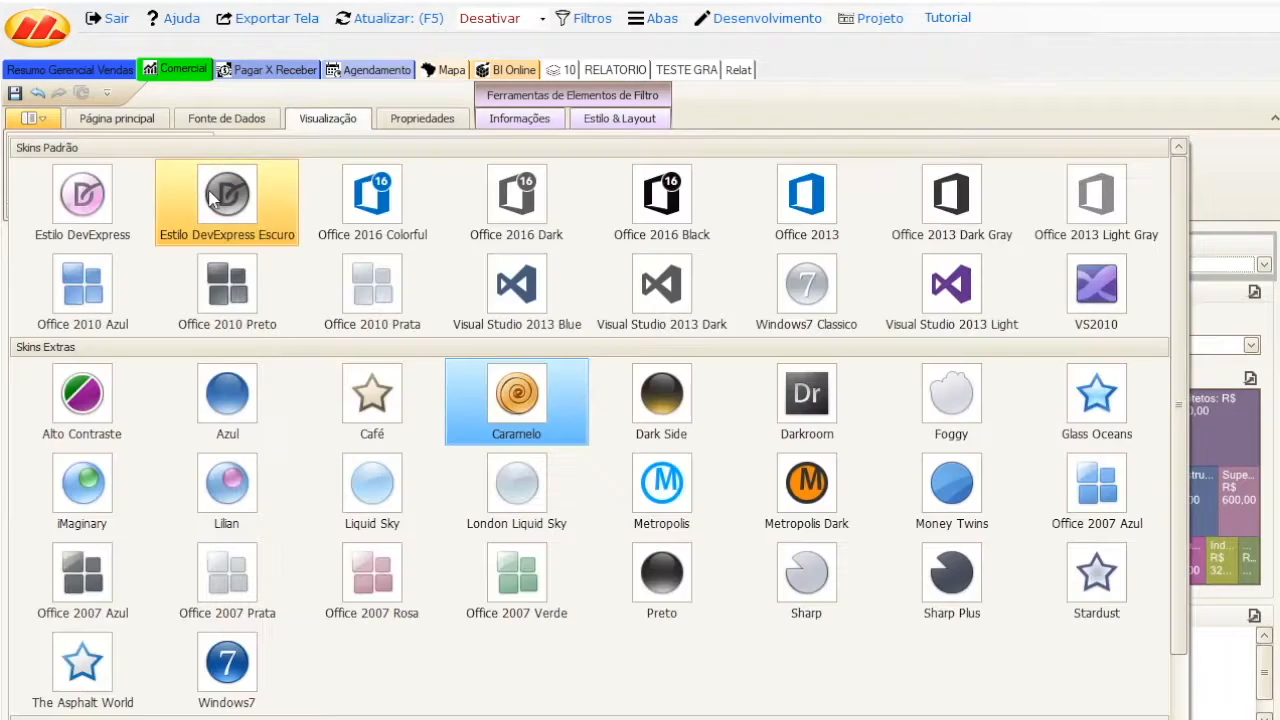
click(225, 410)
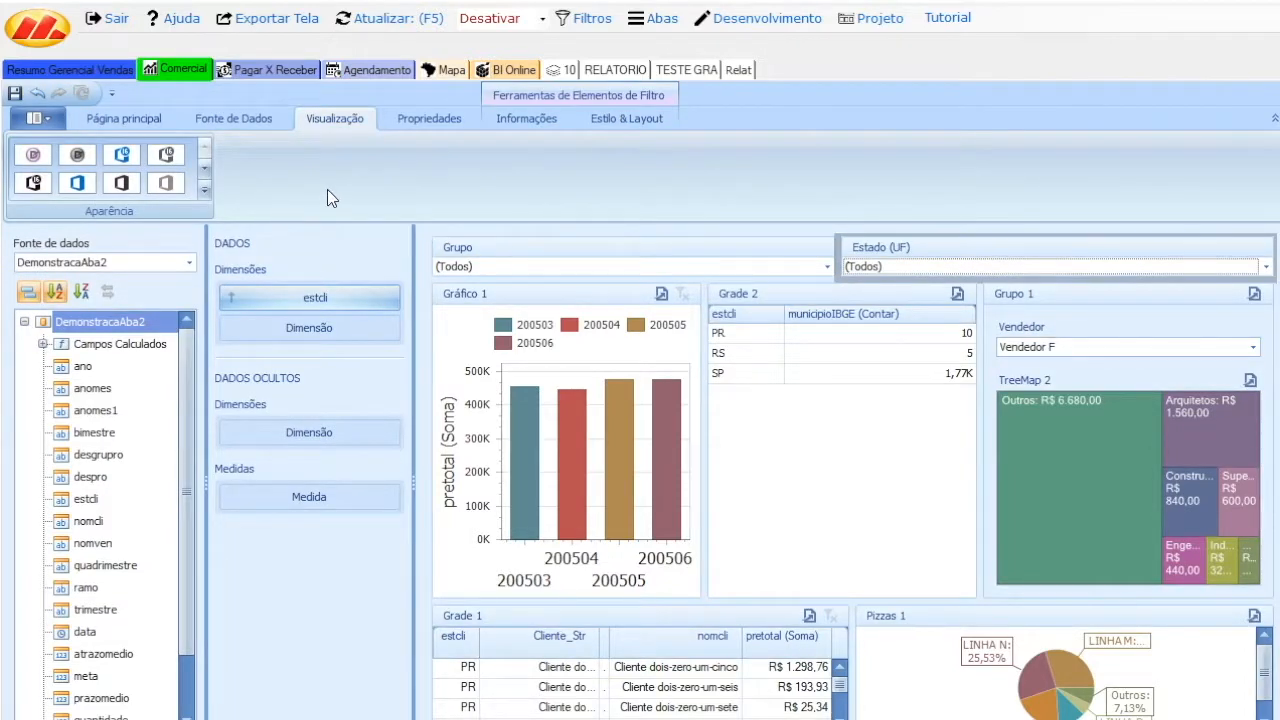
click(204, 190)
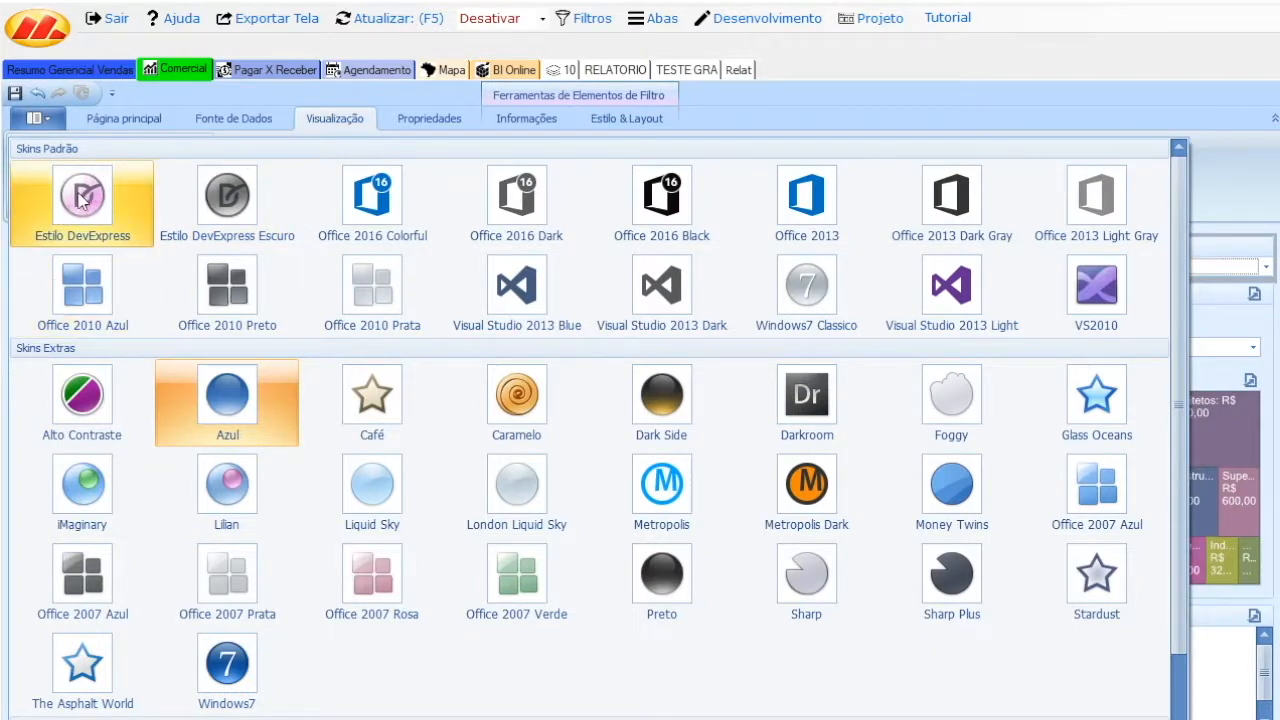
click(226, 195)
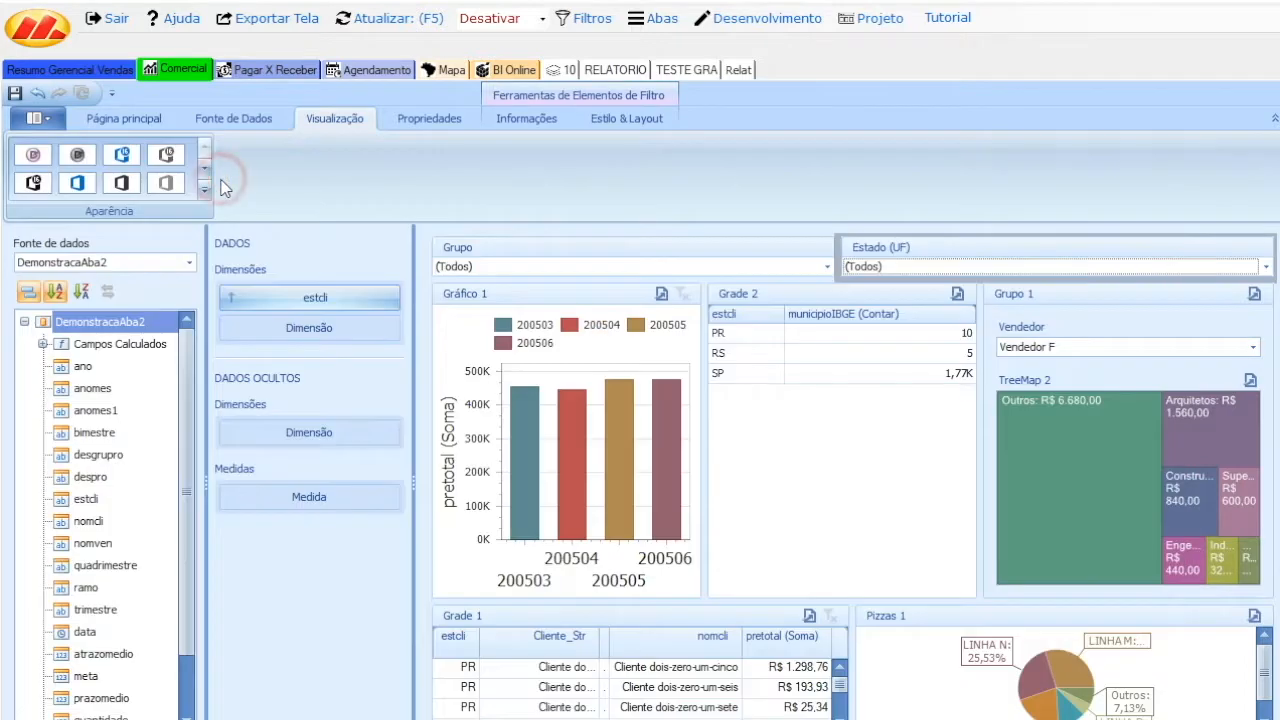